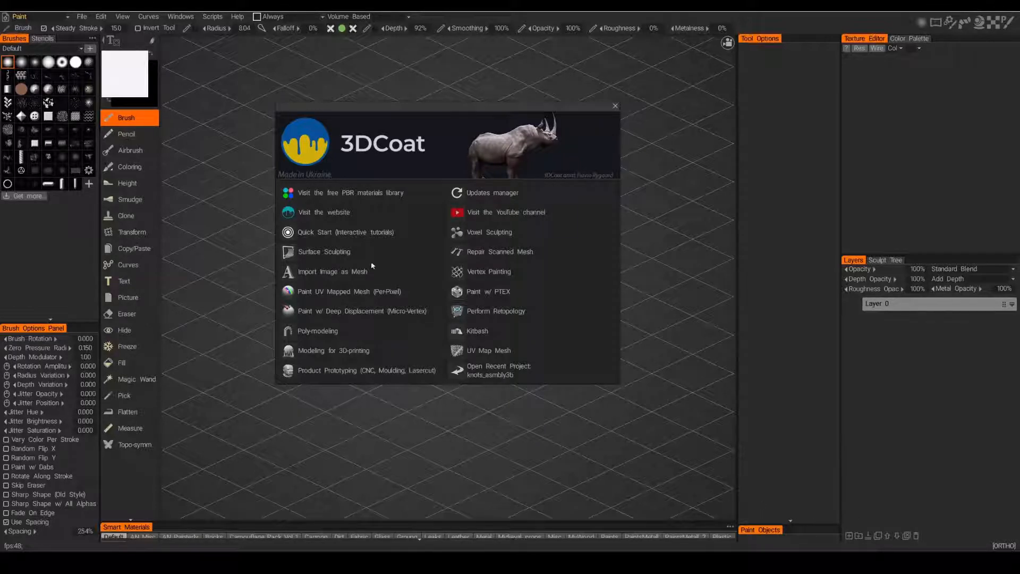
Step: Start a surface sculpting scene with an empty volume and set the camera to the Top view
{"action": "left_click", "coordinate": [321, 252]}
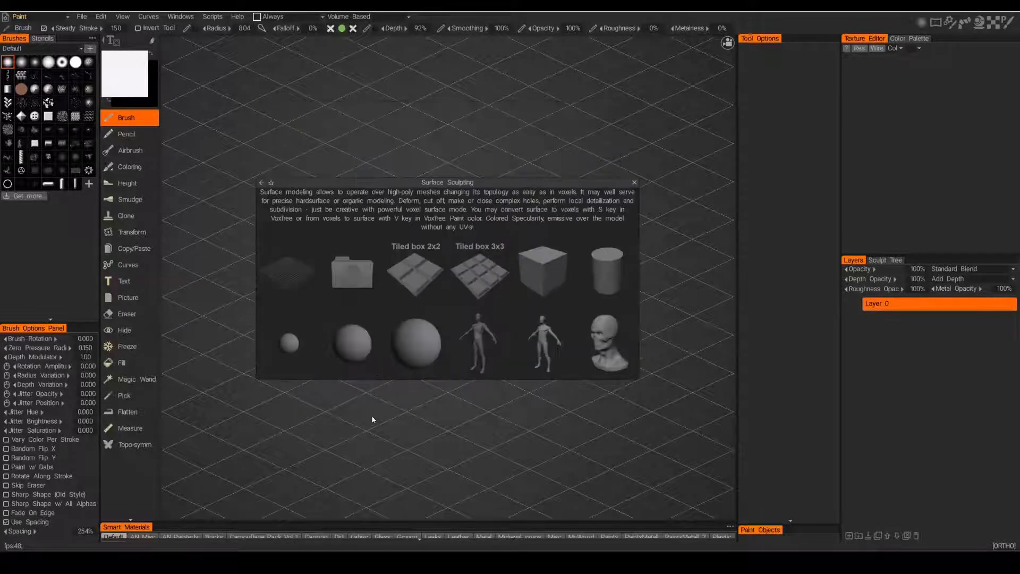
{"action": "left_click", "coordinate": [294, 262]}
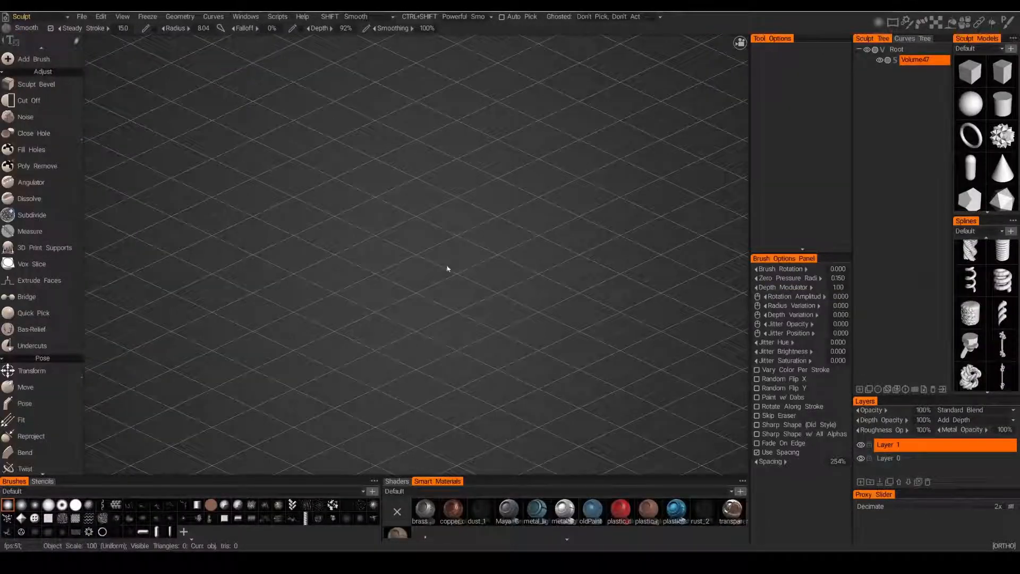
{"action": "left_click", "coordinate": [741, 43]}
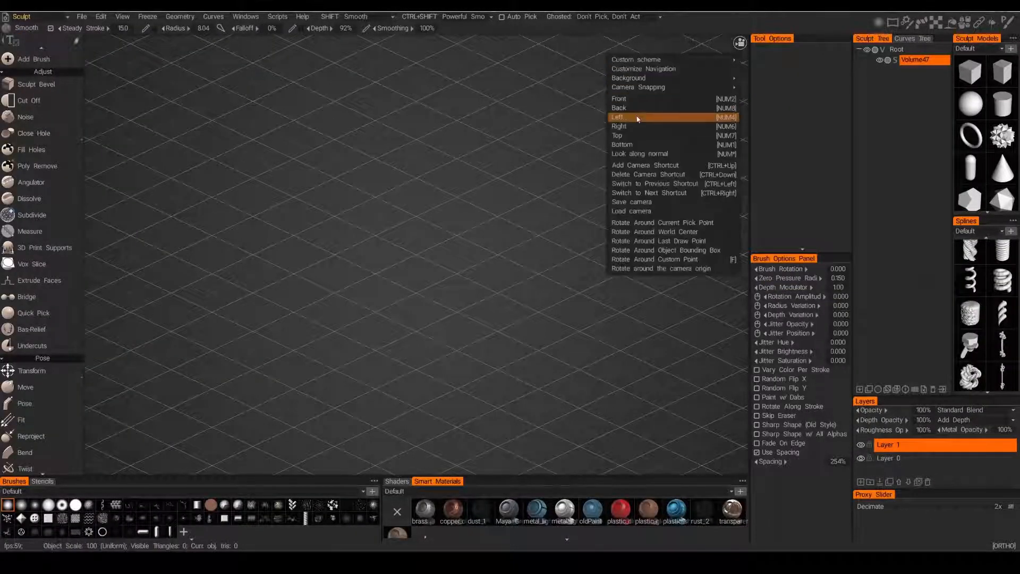
{"action": "left_click", "coordinate": [637, 135]}
{"action": "mouse_move", "coordinate": [643, 54]}
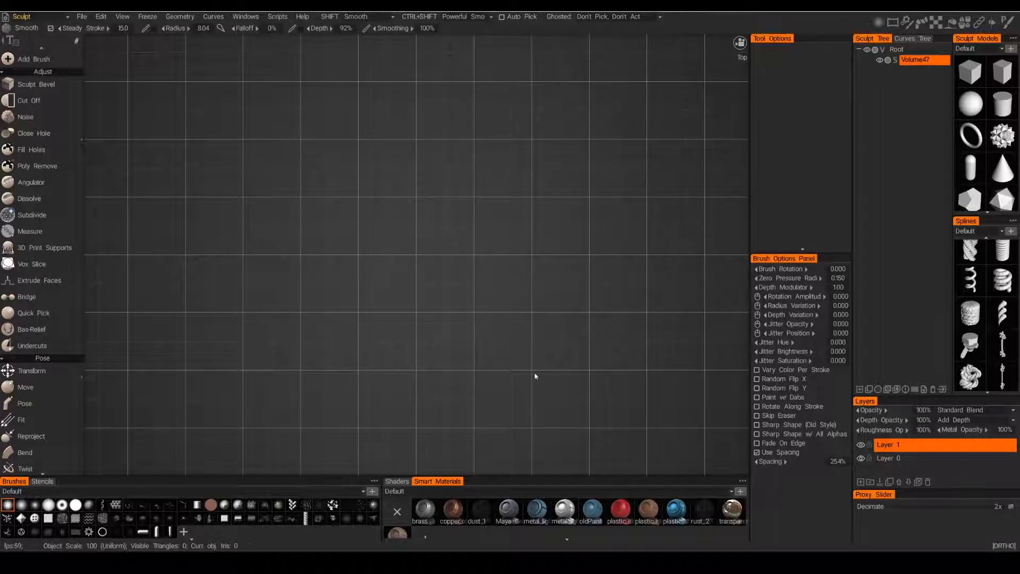
{"action": "scroll", "coordinate": [501, 348], "scroll_direction": "down", "scroll_amount": 3}
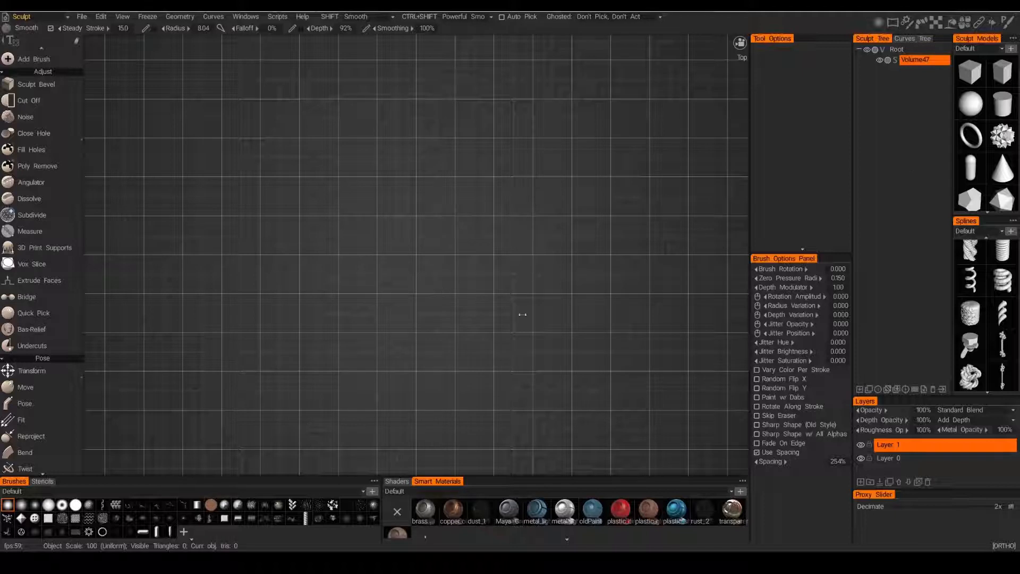
Step: Activate the Curves tool with a radius of 24.0 and show the coordinate axes in the viewport
{"action": "scroll", "coordinate": [44, 420], "scroll_direction": "down", "scroll_amount": 15}
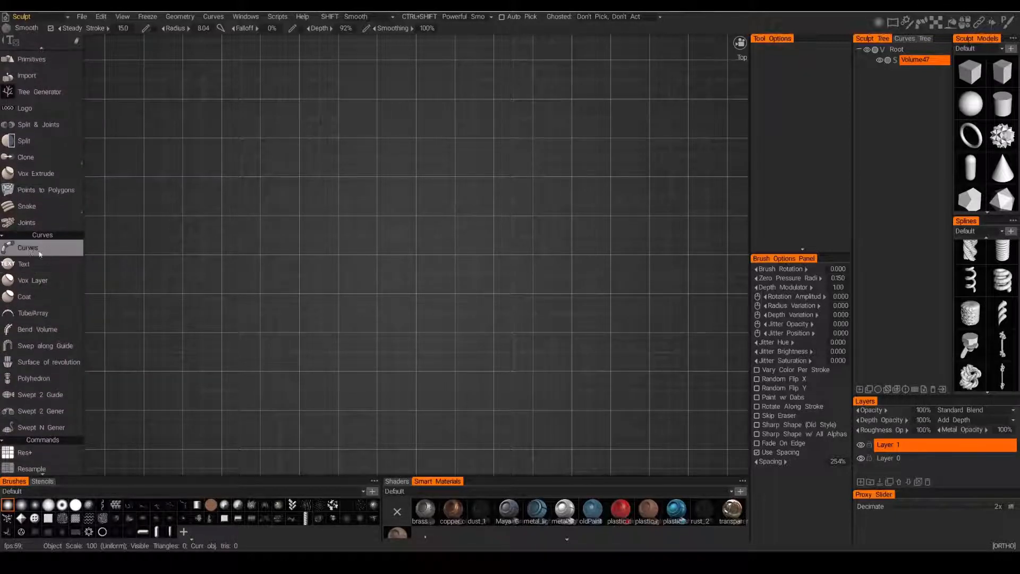
{"action": "left_click", "coordinate": [30, 248]}
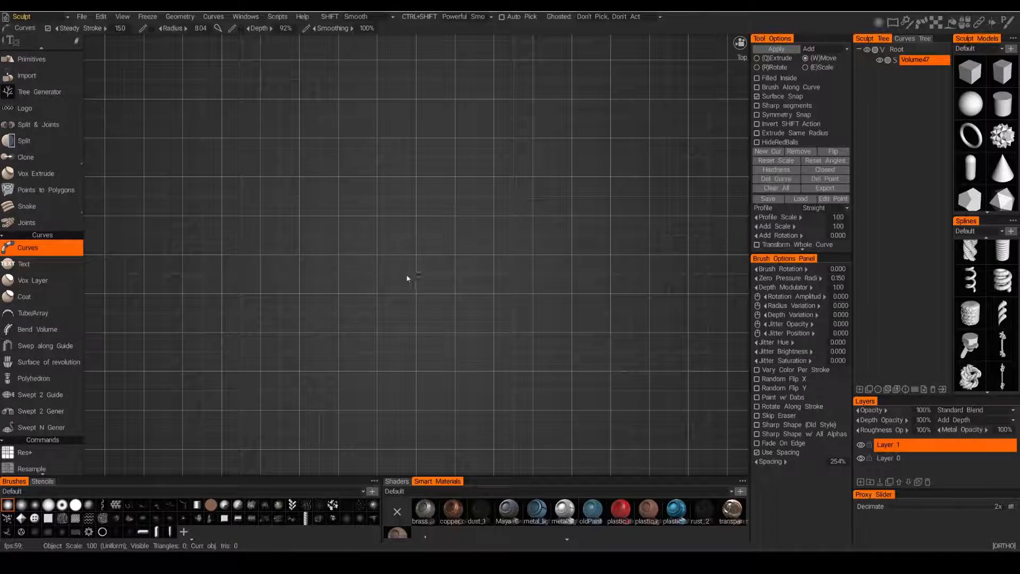
{"action": "mouse_move", "coordinate": [740, 42]}
{"action": "left_click", "coordinate": [684, 40]}
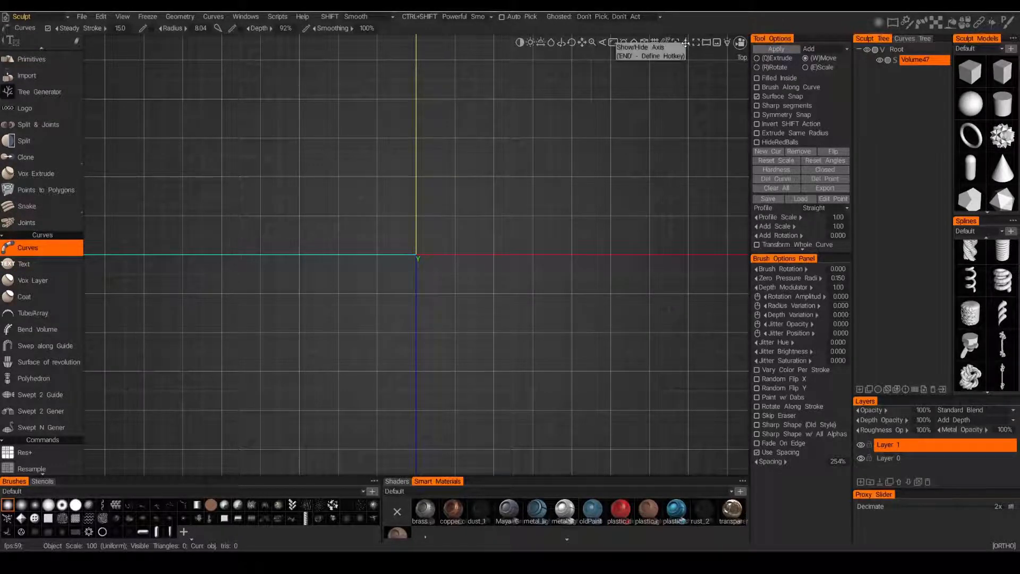
{"action": "left_click", "coordinate": [685, 42]}
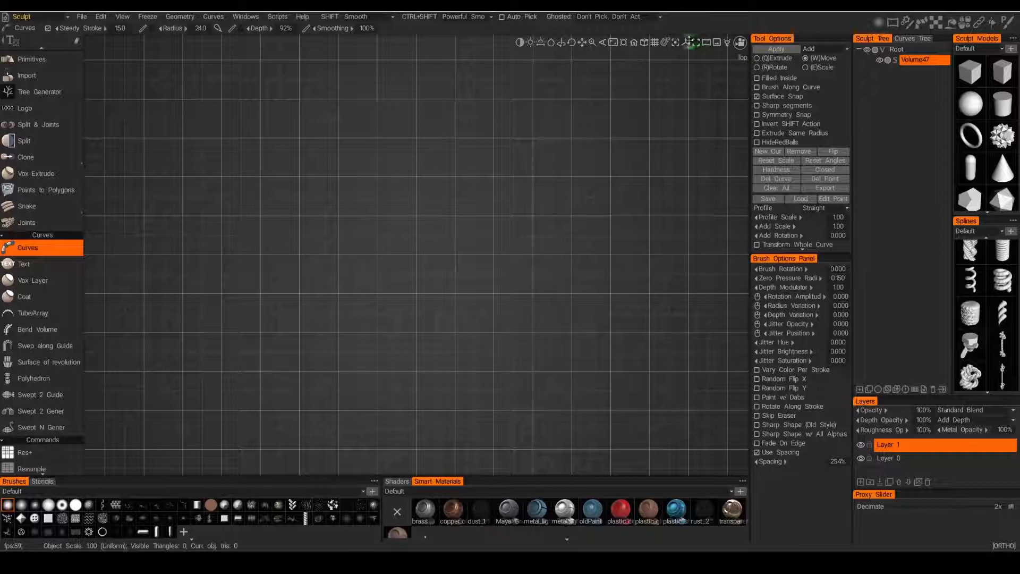
{"action": "left_click", "coordinate": [685, 42]}
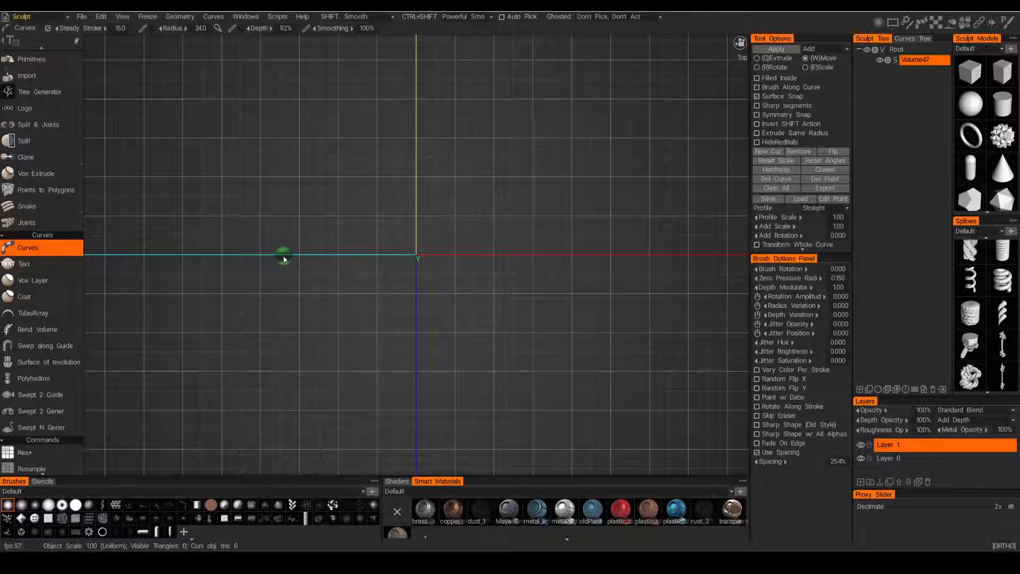
Step: Bring up the rope knot reference images and draw a curve along the X axis that forms the first loop, turning at the origin
{"action": "left_click_drag", "start_coordinate": [1019, 70], "coordinate": [863, 65]}
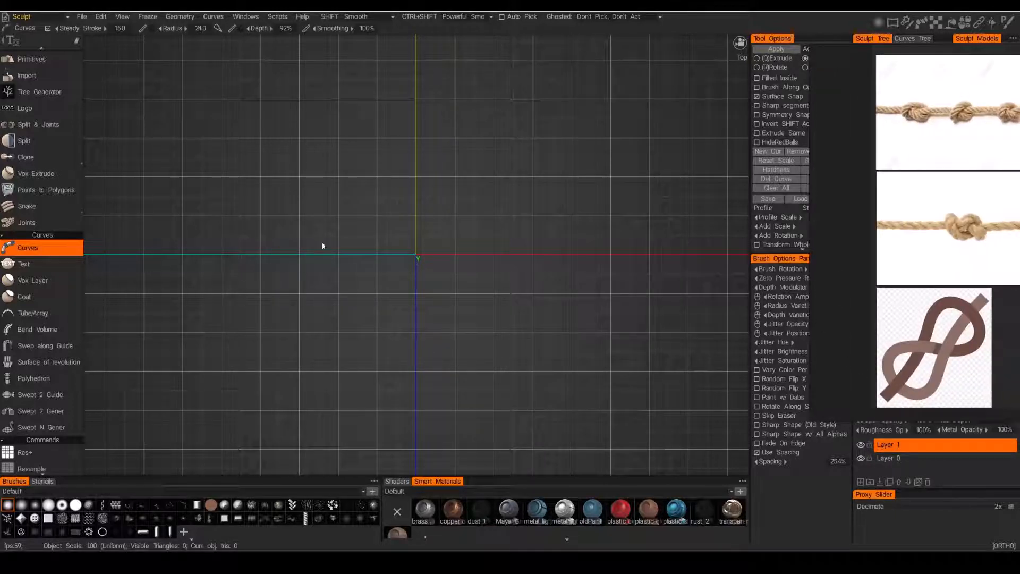
{"action": "left_click", "coordinate": [302, 254]}
{"action": "left_click", "coordinate": [340, 256]}
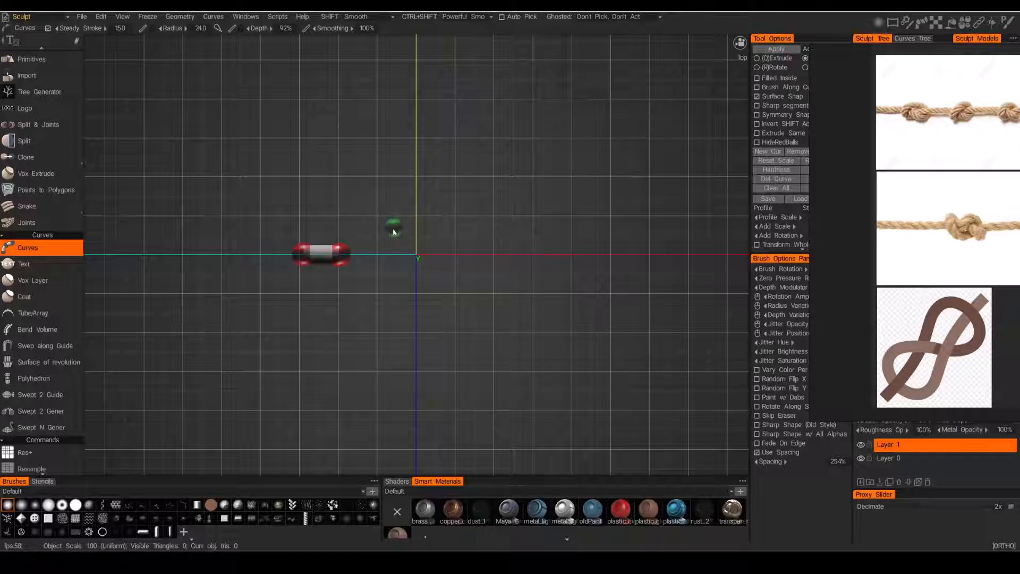
{"action": "left_click", "coordinate": [377, 217]}
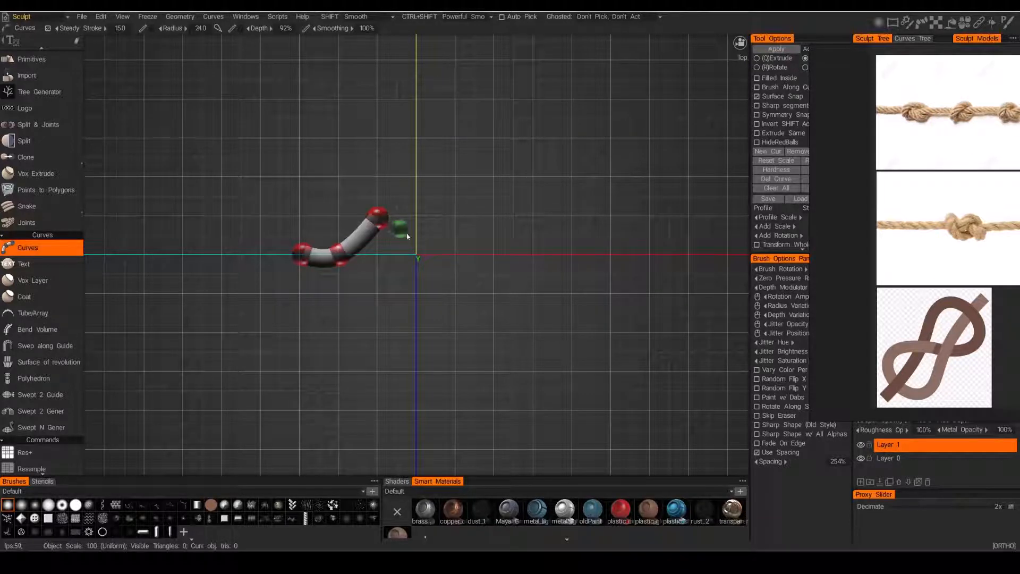
{"action": "left_click", "coordinate": [416, 257]}
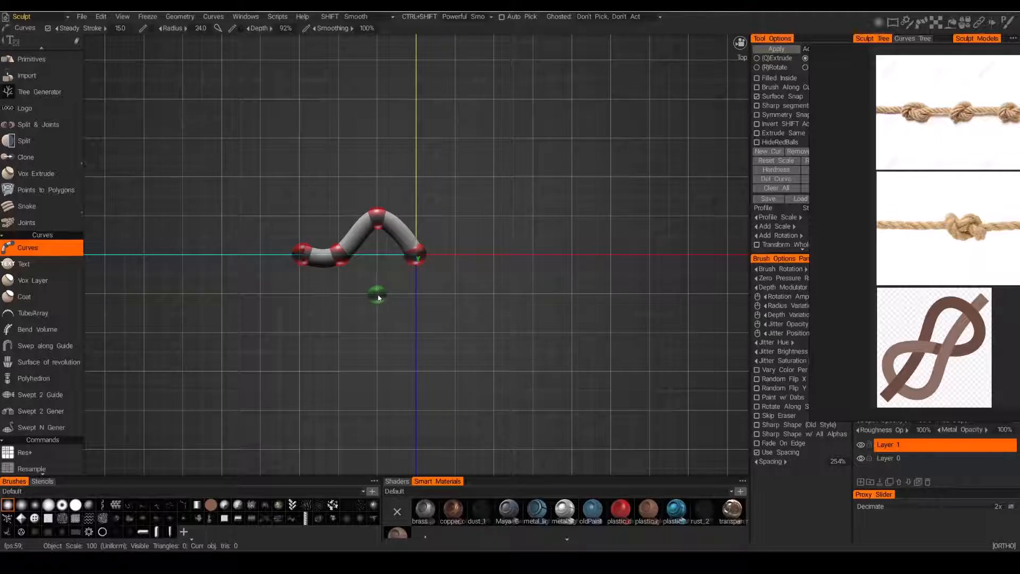
{"action": "left_click", "coordinate": [378, 298]}
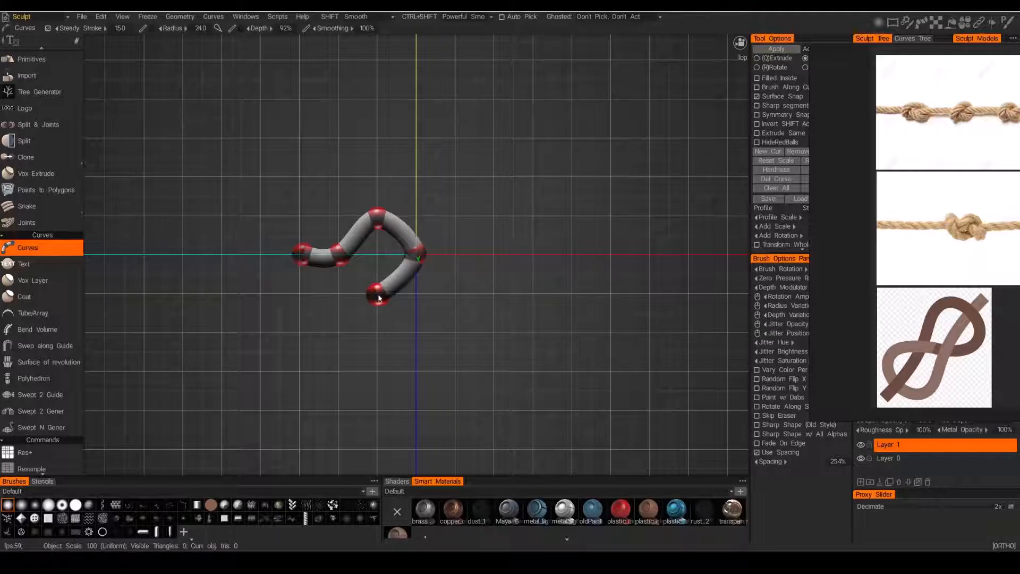
{"action": "left_click", "coordinate": [356, 257]}
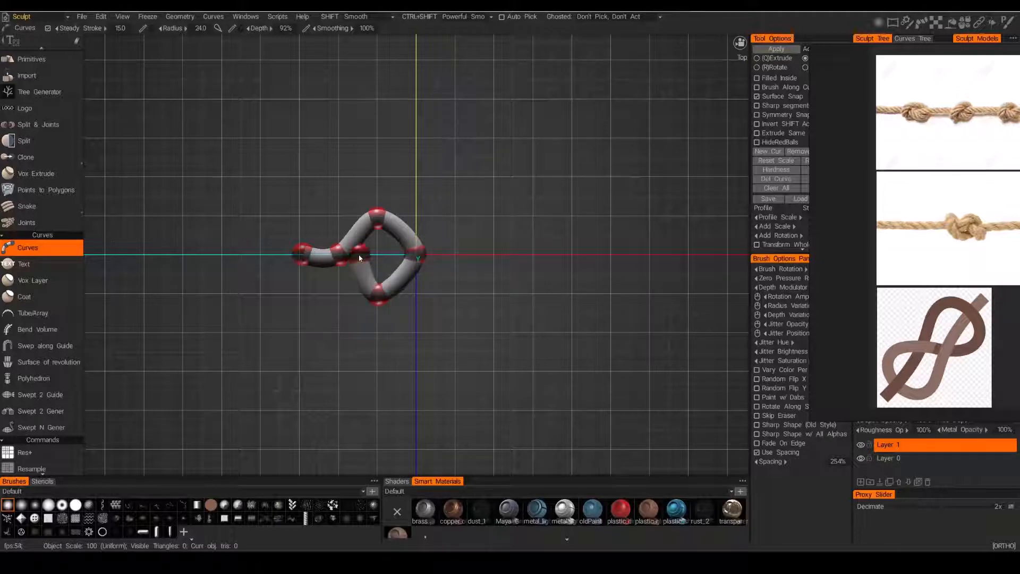
Step: Continue the curve around a second loop on the negative X side and back through the centre to complete the figure-eight
{"action": "left_click", "coordinate": [324, 213]}
{"action": "left_click", "coordinate": [273, 257]}
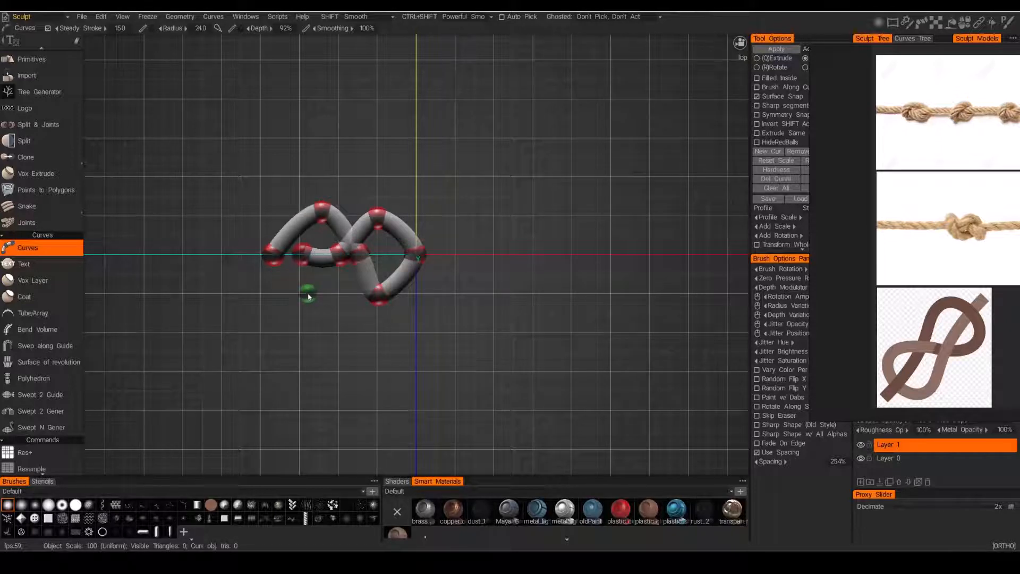
{"action": "left_click", "coordinate": [319, 290]}
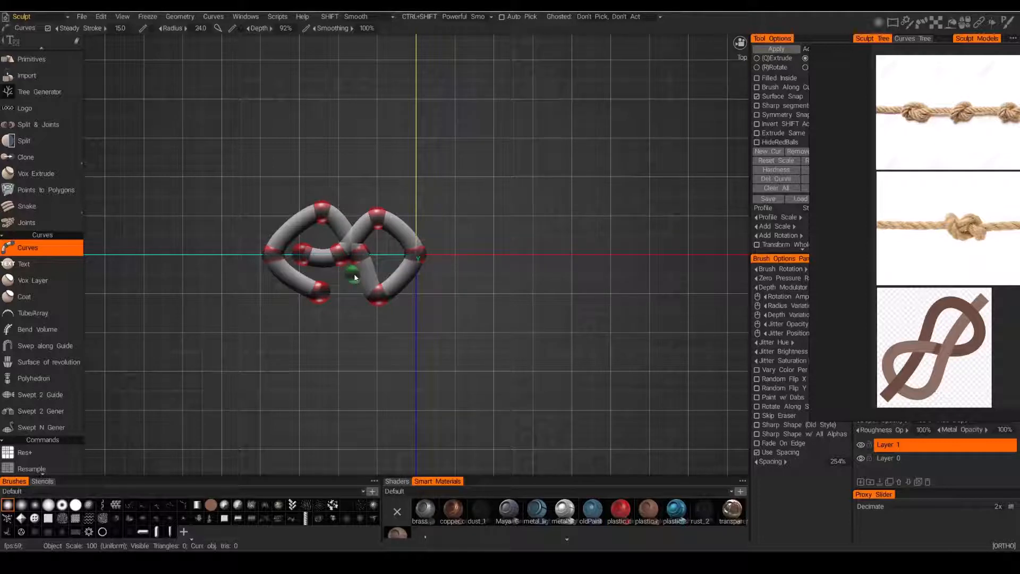
{"action": "left_click", "coordinate": [348, 269]}
{"action": "left_click", "coordinate": [394, 256]}
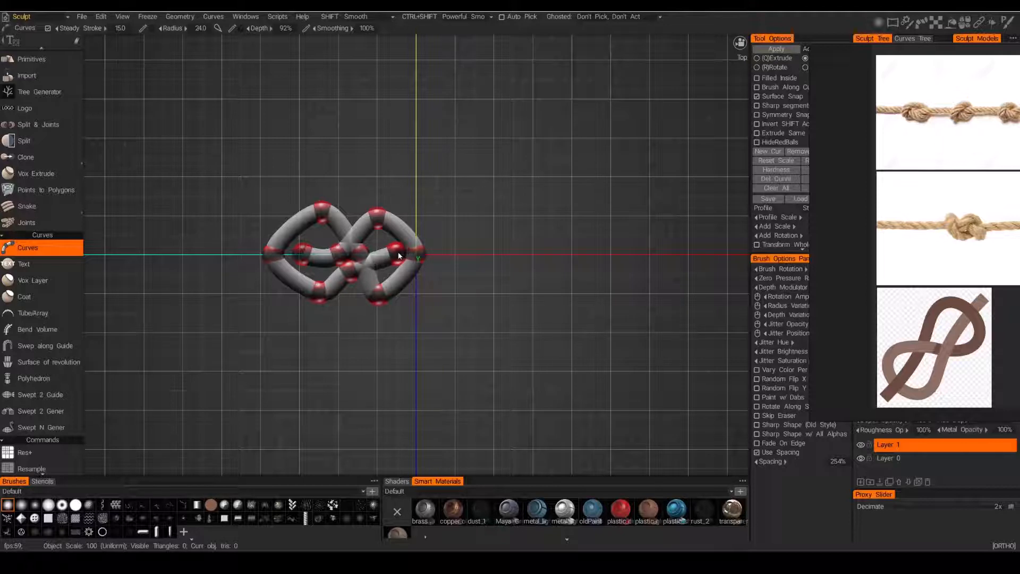
Step: Move both rope end points outward along the X axis past the loops and adjust the loop and crossing points toward a tighter knot
{"action": "left_click_drag", "start_coordinate": [397, 251], "coordinate": [455, 256]}
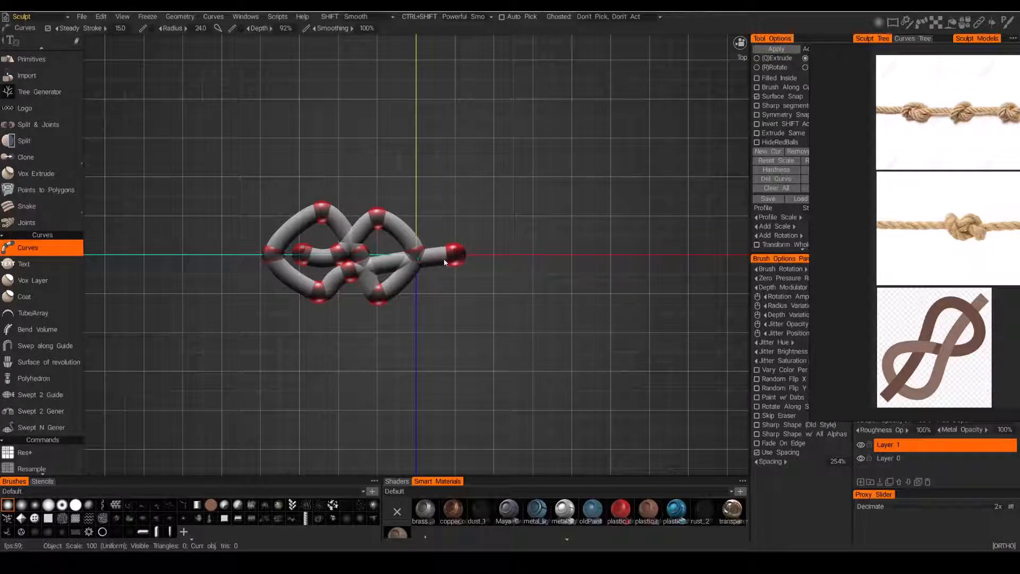
{"action": "left_click_drag", "start_coordinate": [302, 253], "coordinate": [252, 255]}
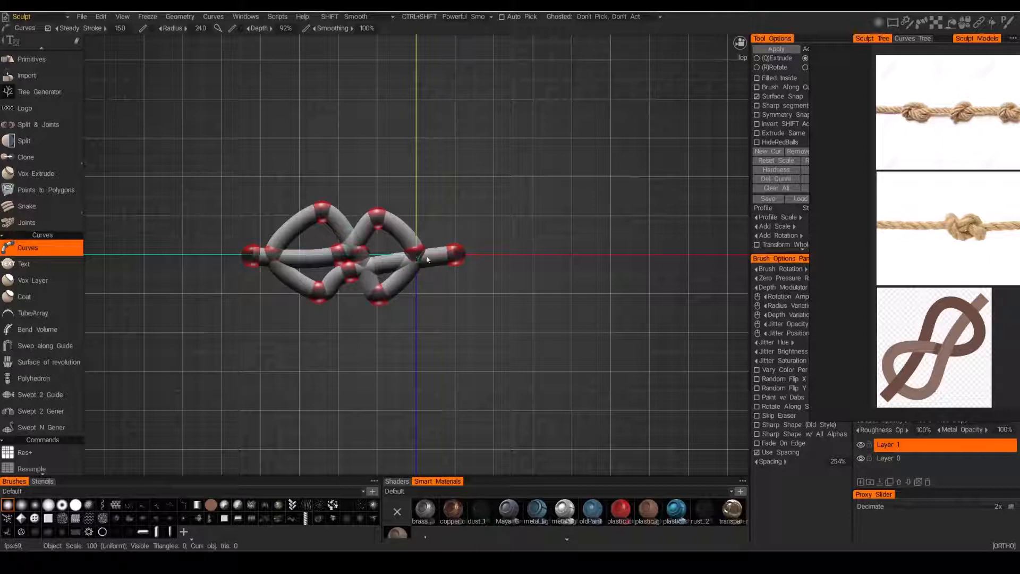
{"action": "left_click_drag", "start_coordinate": [413, 254], "coordinate": [401, 259]}
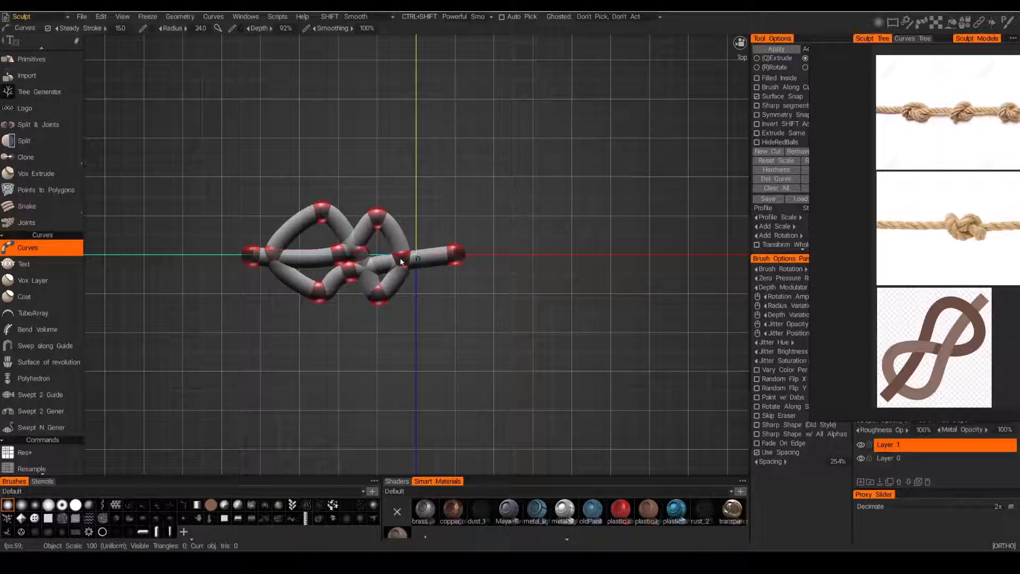
{"action": "left_click_drag", "start_coordinate": [377, 297], "coordinate": [372, 296]}
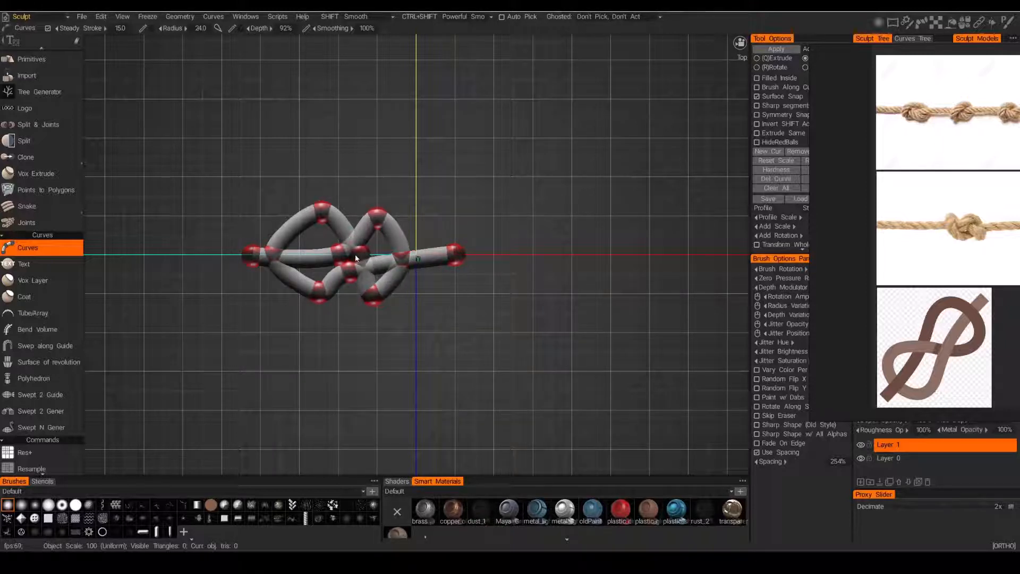
{"action": "mouse_move", "coordinate": [355, 254]}
{"action": "left_mouse_down"}
{"action": "mouse_move", "coordinate": [340, 258]}
{"action": "mouse_move", "coordinate": [345, 283]}
{"action": "mouse_move", "coordinate": [337, 248]}
{"action": "mouse_move", "coordinate": [342, 275]}
{"action": "mouse_move", "coordinate": [364, 258]}
{"action": "left_mouse_up"}
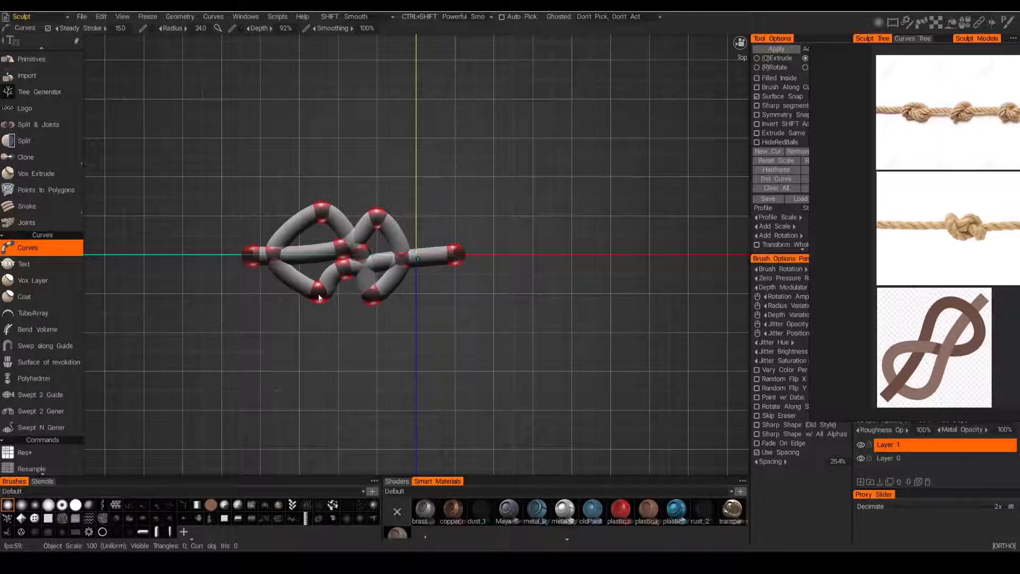
{"action": "left_click_drag", "start_coordinate": [318, 296], "coordinate": [320, 296]}
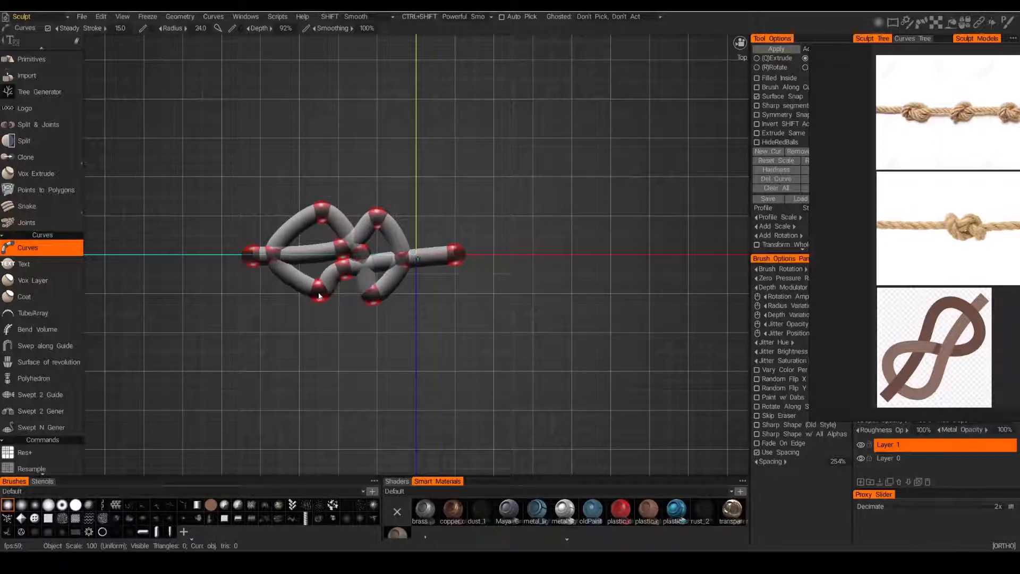
{"action": "left_click_drag", "start_coordinate": [272, 258], "coordinate": [296, 261]}
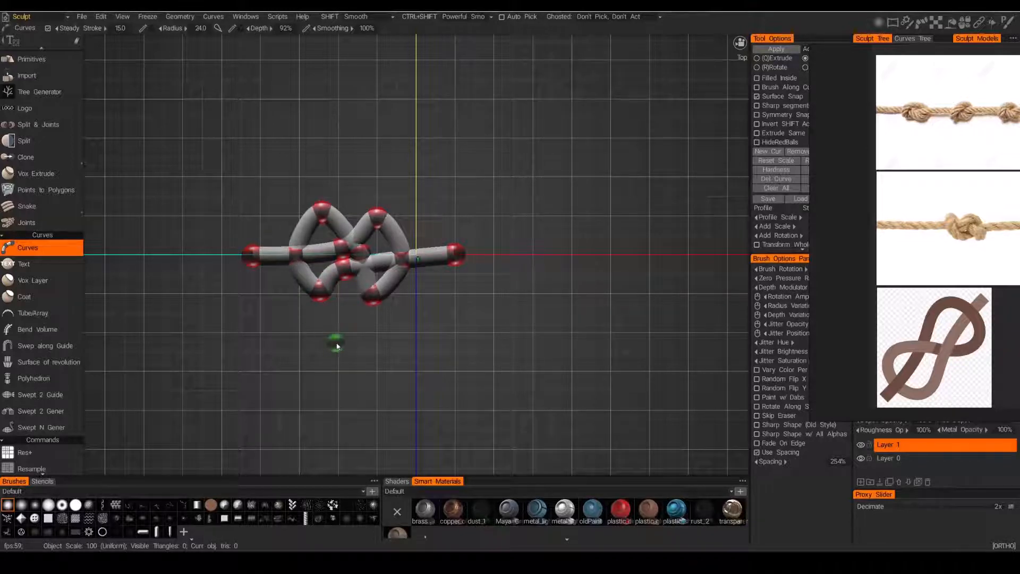
{"action": "left_click_drag", "start_coordinate": [365, 337], "coordinate": [353, 271], "text": "alt"}
{"action": "right_click_drag", "start_coordinate": [353, 271], "coordinate": [430, 353]}
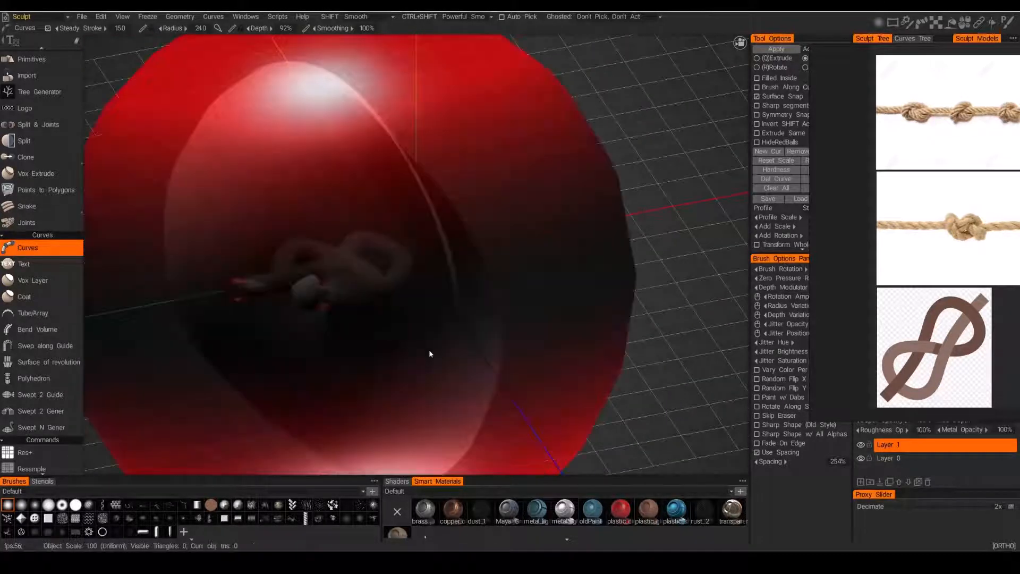
{"action": "key", "text": "ctrl+z"}
Step: Raise the first loop's outermost point above the rope end and lower the second loop's outermost point beneath the opposite end
{"action": "left_click_drag", "start_coordinate": [378, 352], "coordinate": [409, 345], "text": "alt"}
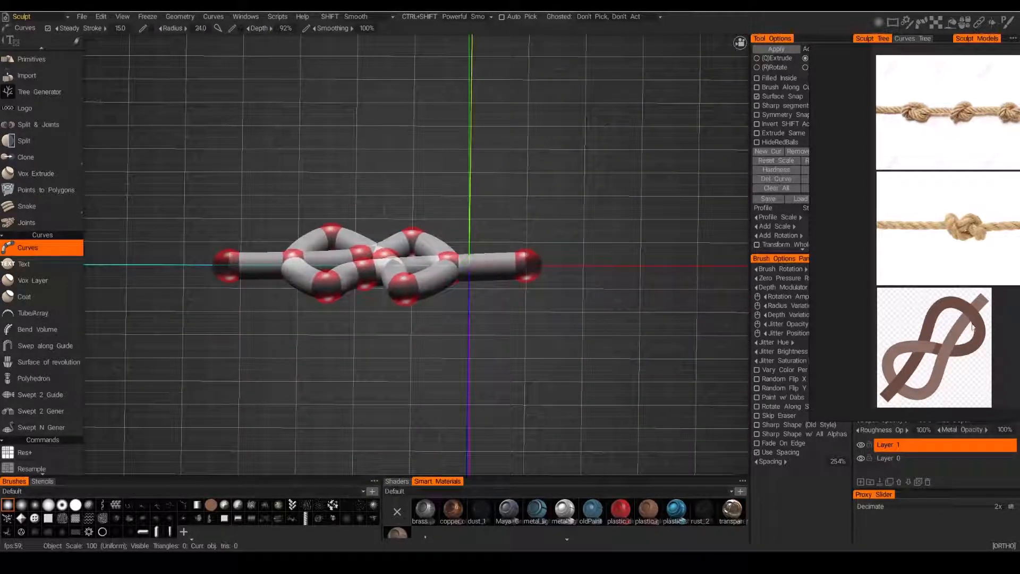
{"action": "left_click_drag", "start_coordinate": [589, 371], "coordinate": [451, 233], "text": "alt"}
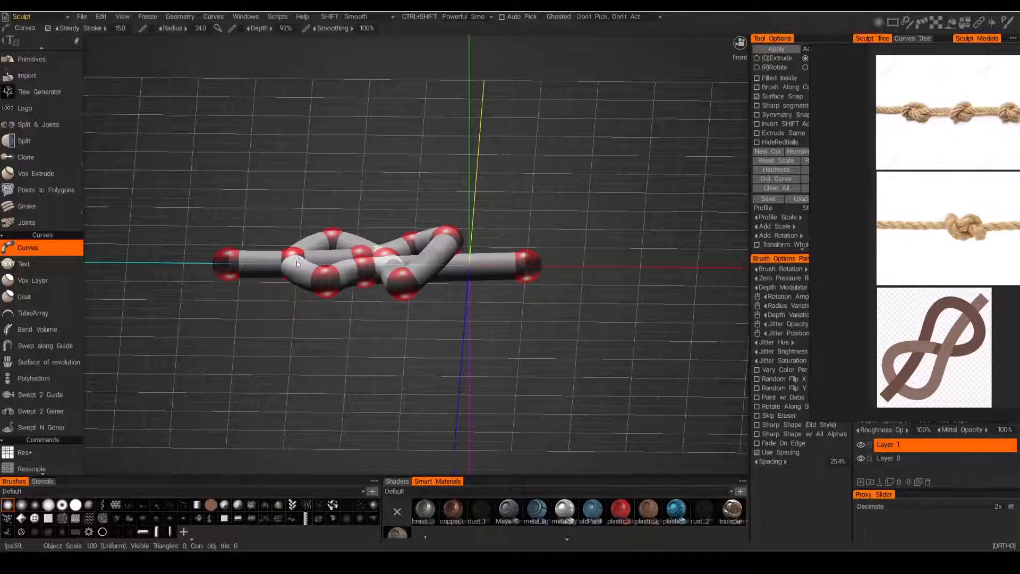
{"action": "left_click_drag", "start_coordinate": [297, 261], "coordinate": [298, 279]}
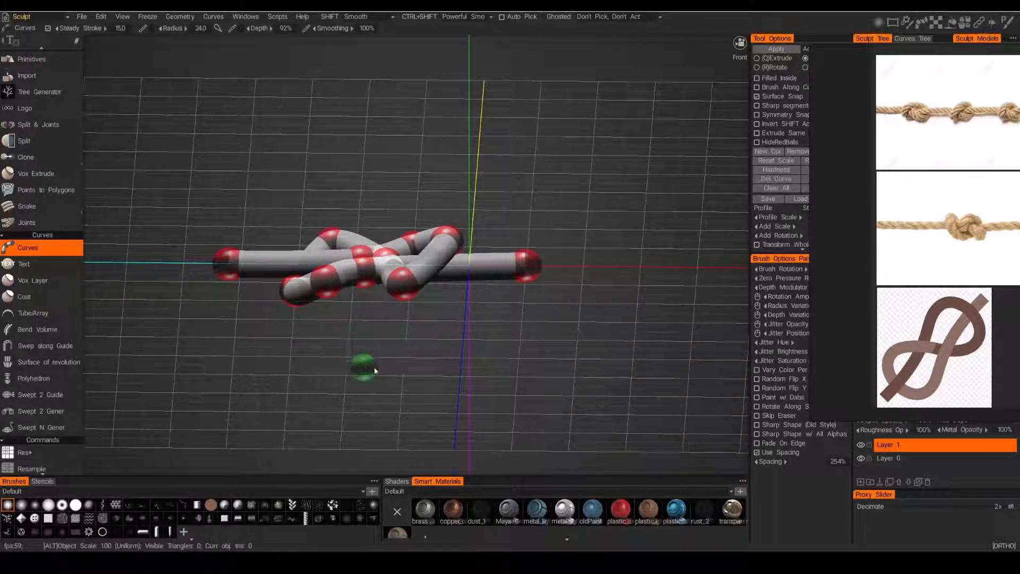
Step: Raise the front side point of the loop near the origin and lower the back side point of the other loop
{"action": "middle_click_drag", "start_coordinate": [368, 365], "coordinate": [520, 273]}
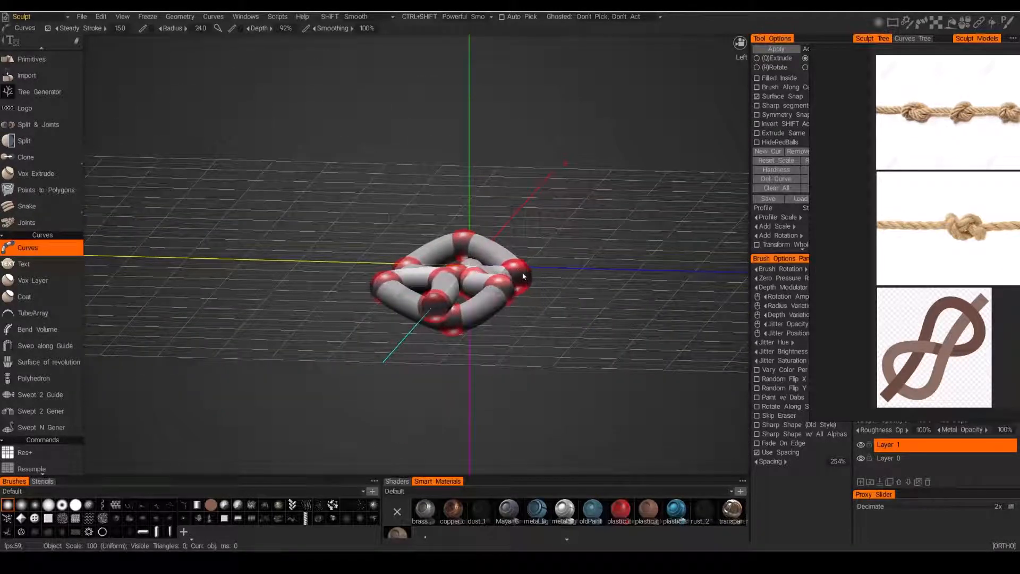
{"action": "left_click_drag", "start_coordinate": [522, 276], "coordinate": [518, 263]}
{"action": "left_click_drag", "start_coordinate": [544, 339], "coordinate": [460, 355], "text": "alt"}
{"action": "left_click_drag", "start_coordinate": [391, 274], "coordinate": [401, 289]}
Step: Examine the over-and-under crossings at the knot's centre from several angles against the reference diagram
{"action": "left_click_drag", "start_coordinate": [429, 364], "coordinate": [471, 317], "text": "alt"}
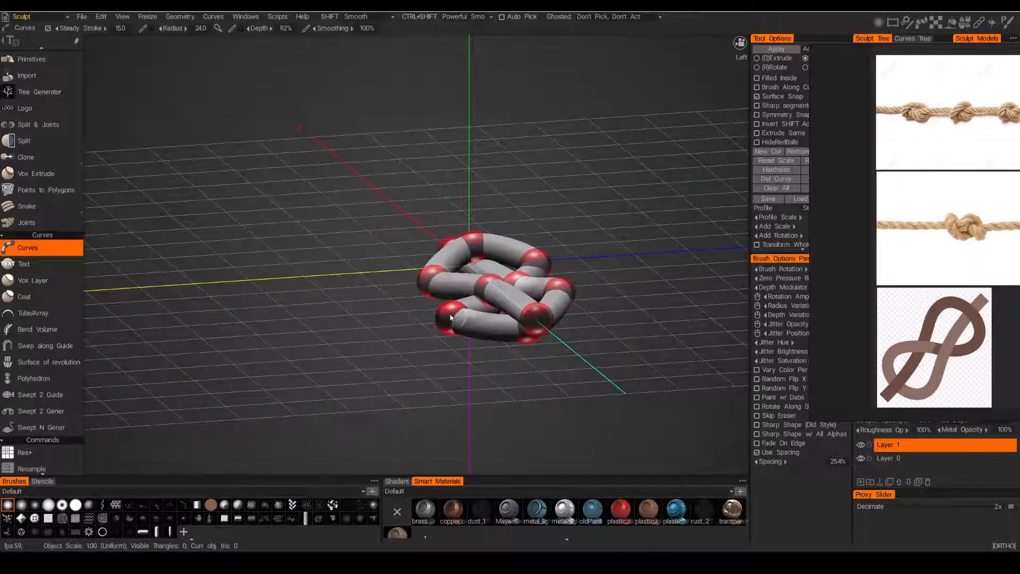
{"action": "left_click_drag", "start_coordinate": [453, 330], "coordinate": [432, 391], "text": "alt"}
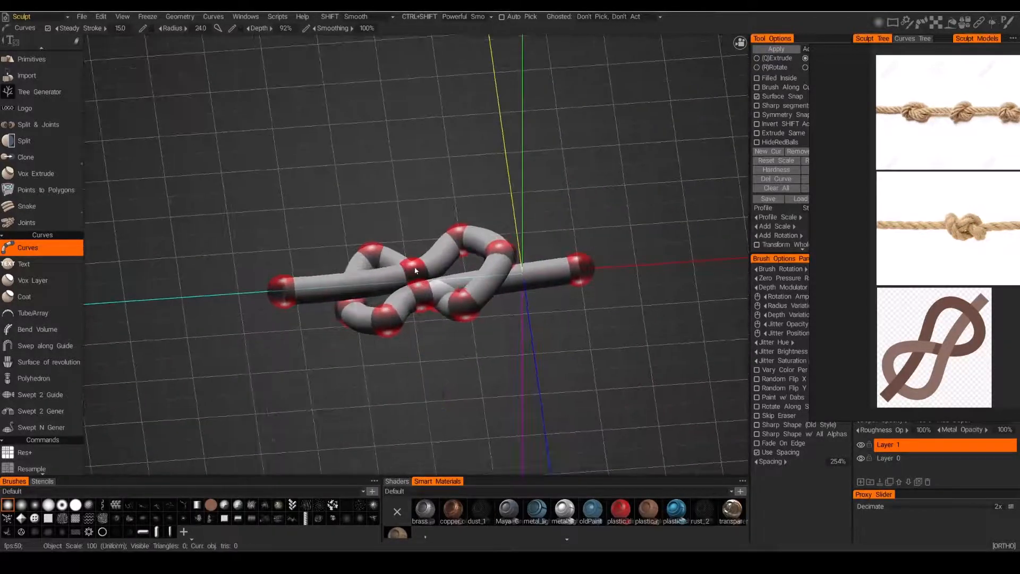
{"action": "left_click_drag", "start_coordinate": [413, 342], "coordinate": [524, 362], "text": "alt"}
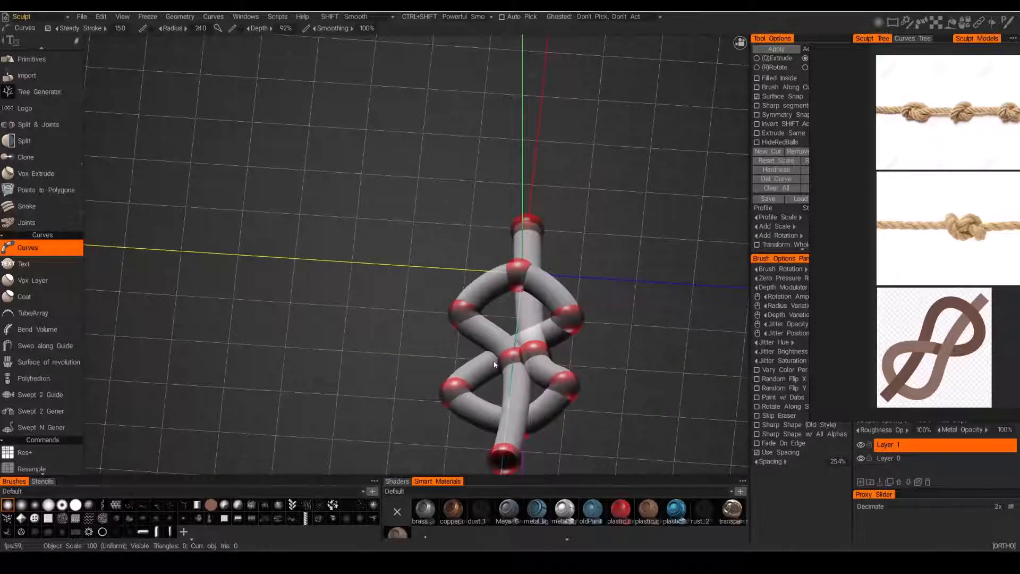
{"action": "left_click_drag", "start_coordinate": [632, 365], "coordinate": [564, 420], "text": "alt"}
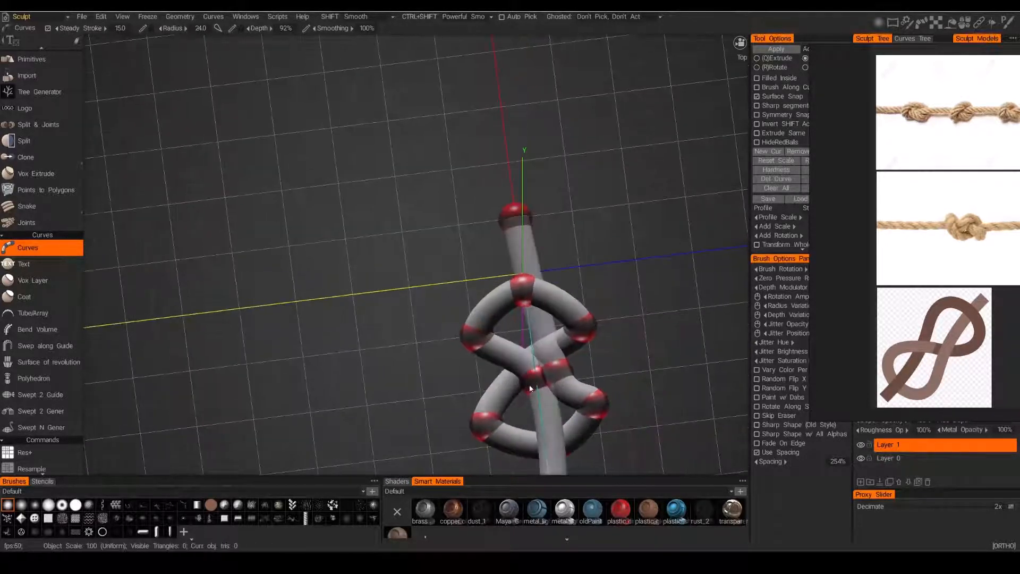
Step: Adjust the crossing points at the knot's centre and the second loop's side point to weave the strands over and under
{"action": "left_click_drag", "start_coordinate": [507, 392], "coordinate": [574, 349], "text": "alt"}
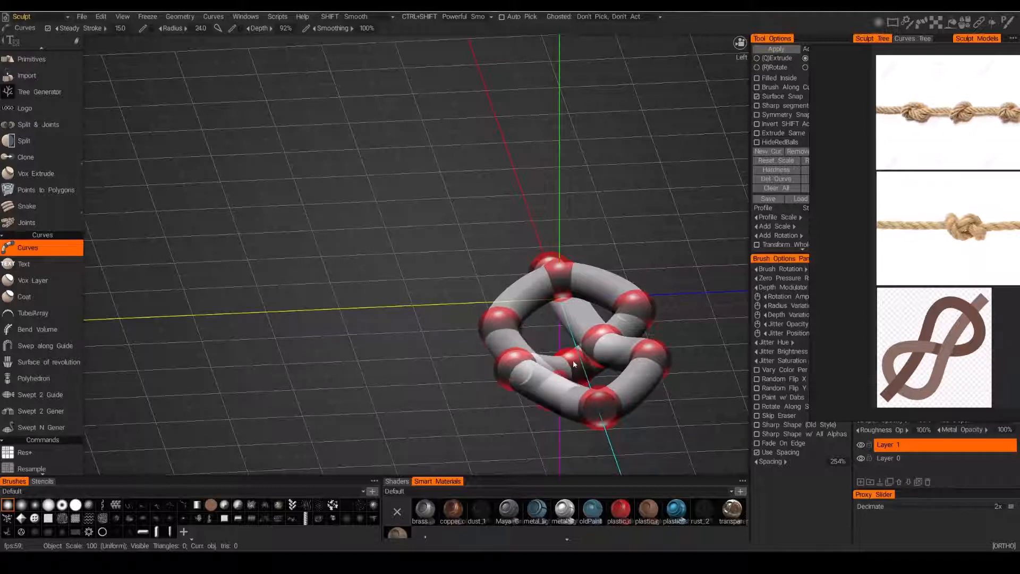
{"action": "left_click_drag", "start_coordinate": [572, 359], "coordinate": [568, 358]}
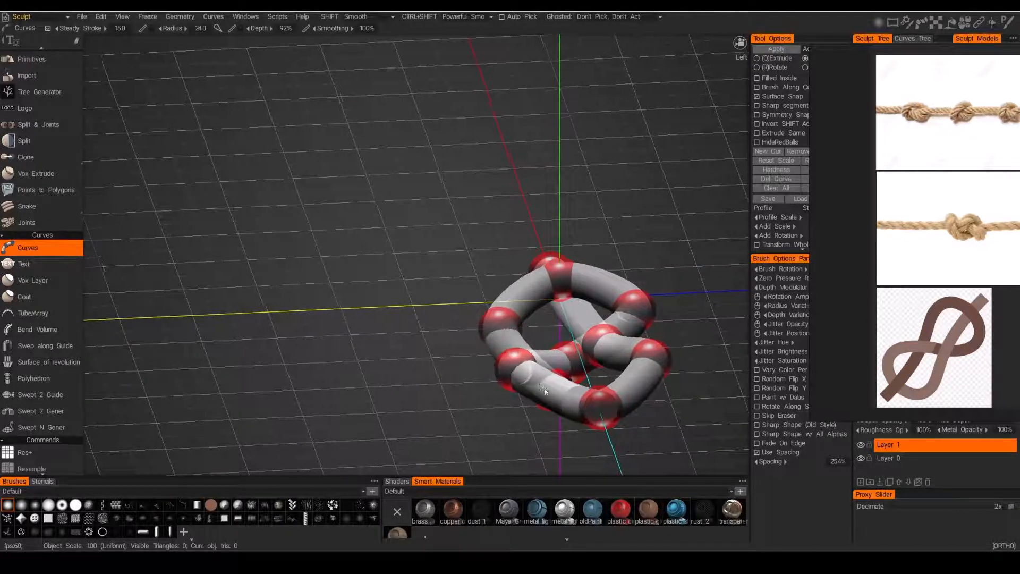
{"action": "left_click_drag", "start_coordinate": [546, 391], "coordinate": [522, 385], "text": "alt"}
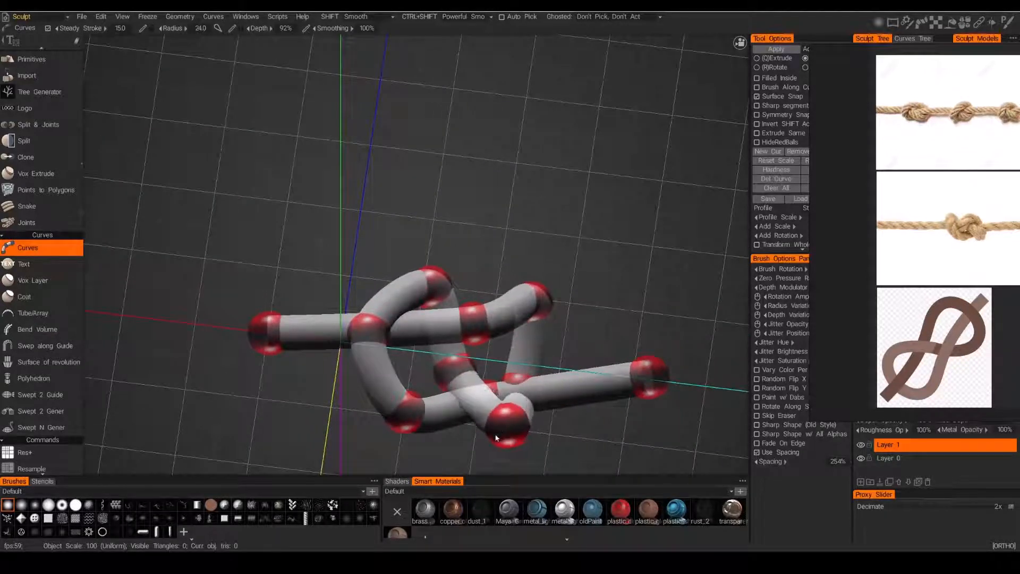
{"action": "left_click_drag", "start_coordinate": [495, 438], "coordinate": [470, 389]}
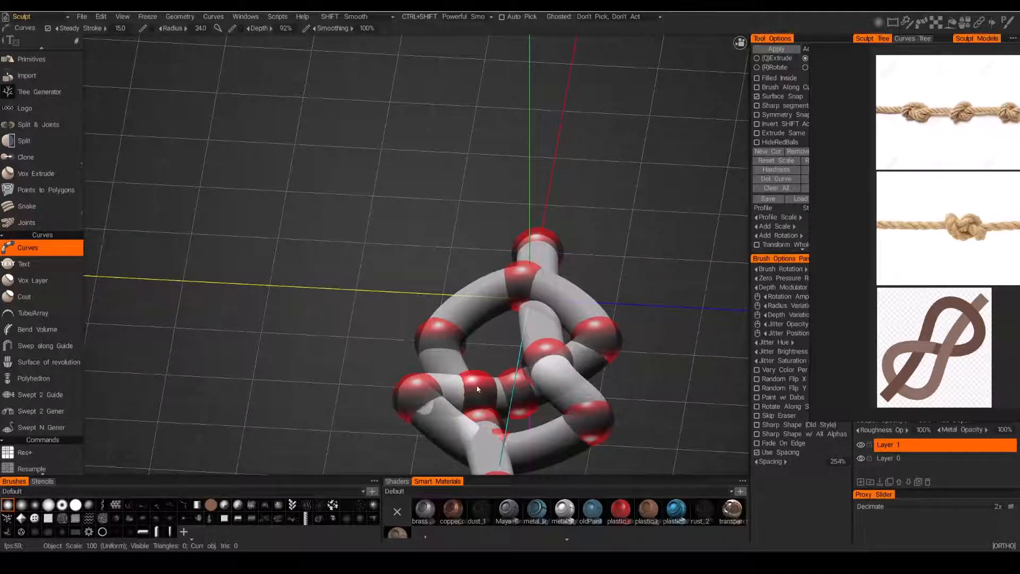
Step: Move the tail point near the second loop outward along the rope so the strand exits straight toward its end
{"action": "left_click_drag", "start_coordinate": [480, 365], "coordinate": [696, 332], "text": "alt"}
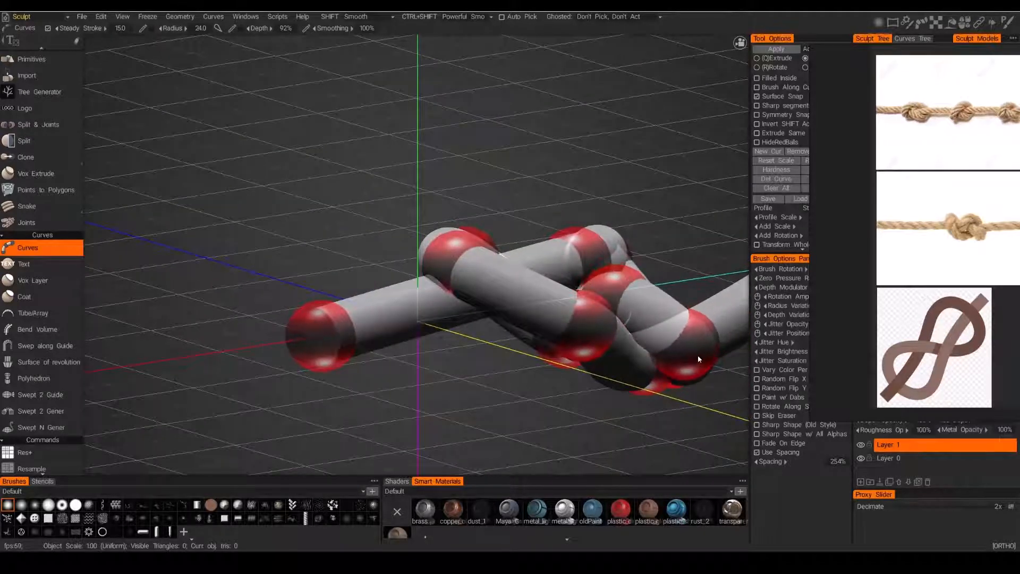
{"action": "left_click_drag", "start_coordinate": [697, 355], "coordinate": [619, 353], "text": "alt"}
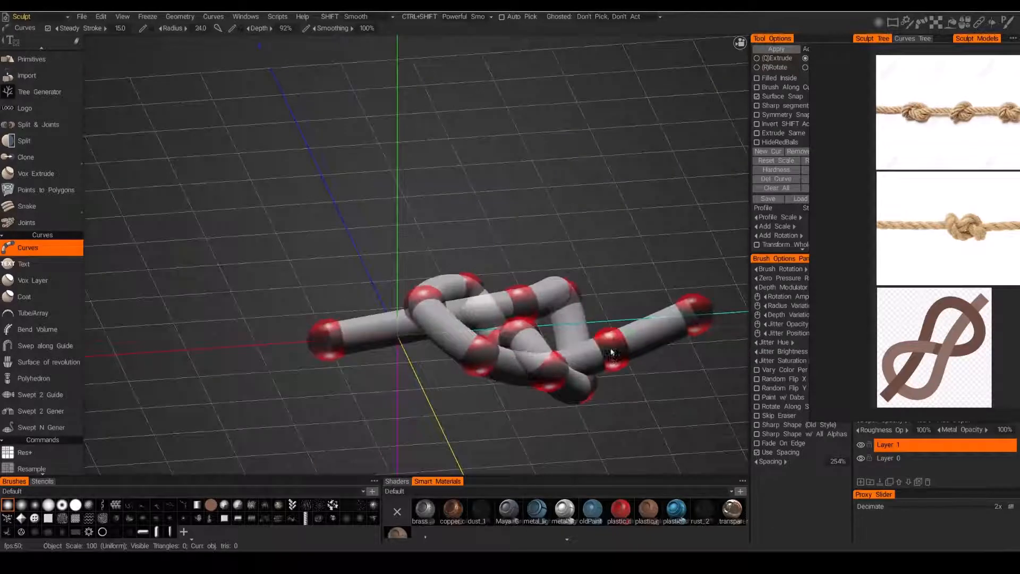
{"action": "left_click_drag", "start_coordinate": [610, 341], "coordinate": [490, 361], "text": "alt"}
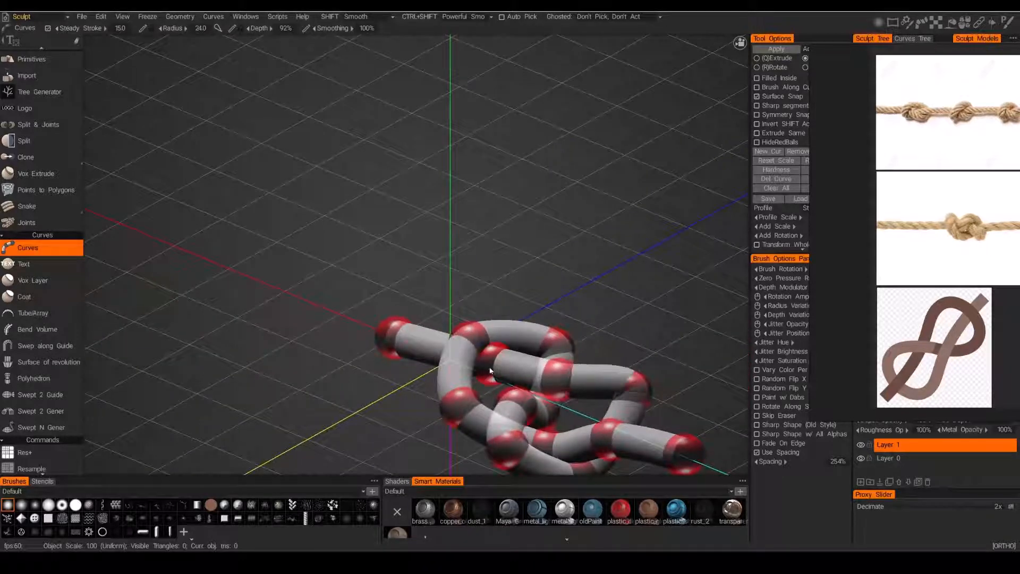
{"action": "left_click_drag", "start_coordinate": [486, 379], "coordinate": [547, 354], "text": "alt"}
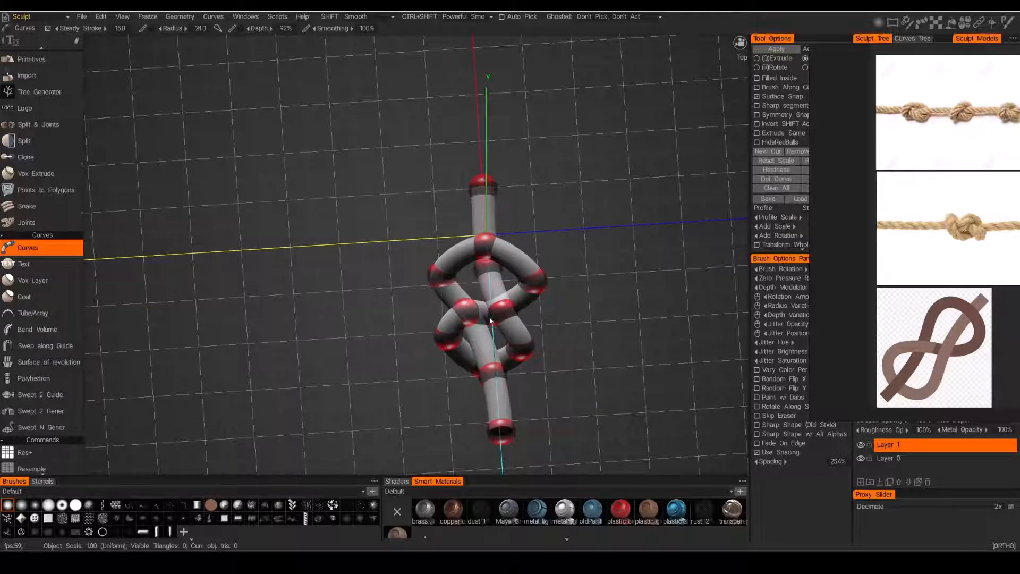
Step: Pull the origin-side loop's points toward the knot's centre to tighten the figure-eight, checking the strands from several sides
{"action": "left_click_drag", "start_coordinate": [488, 376], "coordinate": [500, 238], "text": "alt"}
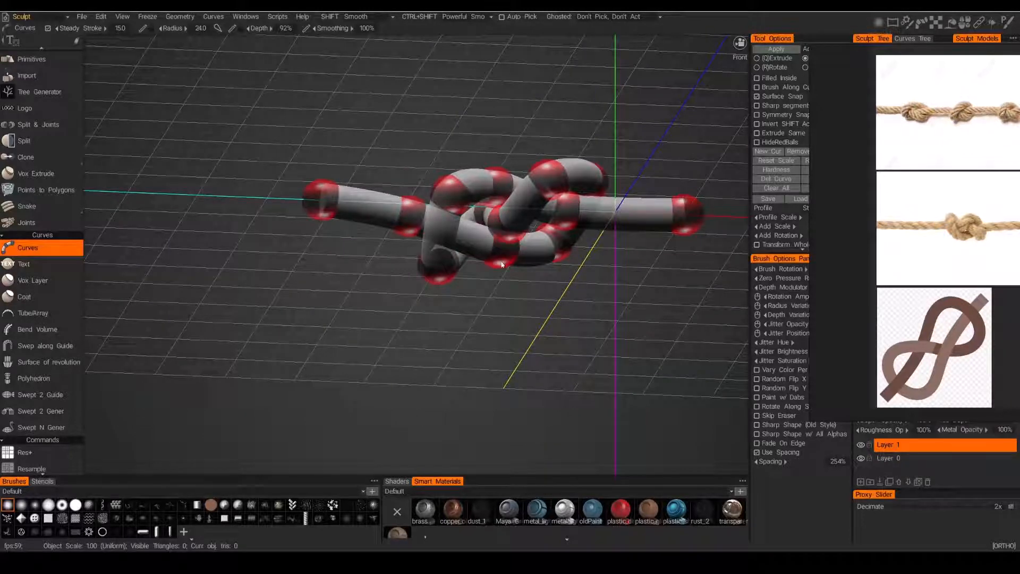
{"action": "left_click_drag", "start_coordinate": [500, 273], "coordinate": [662, 296], "text": "alt"}
{"action": "left_click_drag", "start_coordinate": [535, 279], "coordinate": [631, 179]}
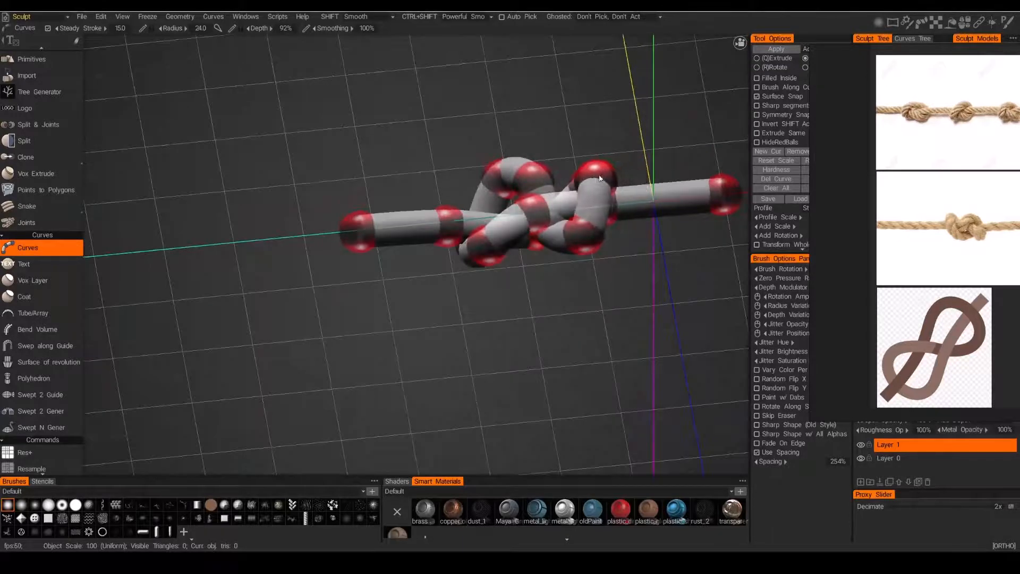
{"action": "left_click_drag", "start_coordinate": [454, 214], "coordinate": [471, 256], "text": "alt"}
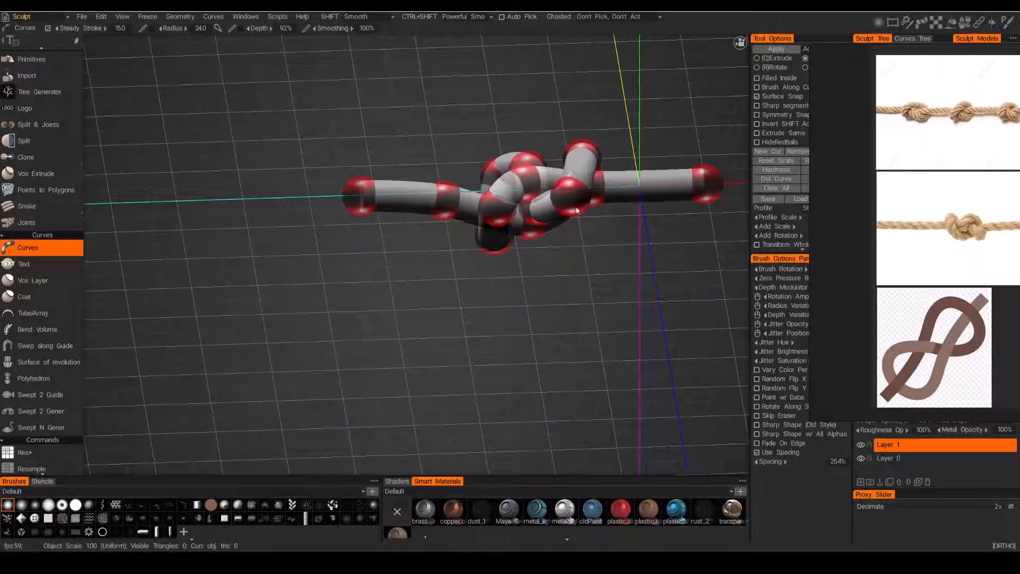
{"action": "mouse_move", "coordinate": [575, 203]}
{"action": "left_mouse_down", "text": "alt"}
{"action": "mouse_move", "coordinate": [621, 236]}
{"action": "mouse_move", "coordinate": [636, 183]}
{"action": "mouse_move", "coordinate": [615, 163]}
{"action": "left_mouse_up", "text": "alt"}
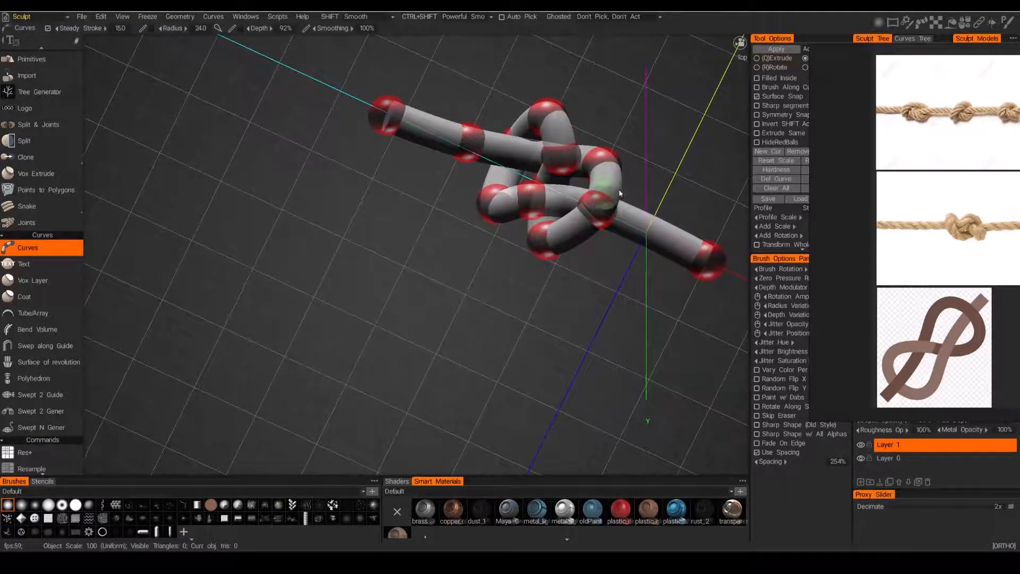
{"action": "mouse_move", "coordinate": [620, 193]}
{"action": "left_mouse_down", "text": "alt"}
{"action": "mouse_move", "coordinate": [568, 213]}
{"action": "mouse_move", "coordinate": [560, 256]}
{"action": "mouse_move", "coordinate": [629, 314]}
{"action": "mouse_move", "coordinate": [556, 338]}
{"action": "mouse_move", "coordinate": [507, 334]}
{"action": "mouse_move", "coordinate": [535, 319]}
{"action": "mouse_move", "coordinate": [532, 293]}
{"action": "mouse_move", "coordinate": [518, 335]}
{"action": "mouse_move", "coordinate": [558, 314]}
{"action": "mouse_move", "coordinate": [568, 326]}
{"action": "mouse_move", "coordinate": [598, 272]}
{"action": "mouse_move", "coordinate": [585, 235]}
{"action": "mouse_move", "coordinate": [571, 314]}
{"action": "mouse_move", "coordinate": [599, 347]}
{"action": "mouse_move", "coordinate": [526, 335]}
{"action": "mouse_move", "coordinate": [524, 346]}
{"action": "mouse_move", "coordinate": [598, 319]}
{"action": "left_mouse_up", "text": "alt"}
{"action": "left_click_drag", "start_coordinate": [389, 256], "coordinate": [438, 273], "text": "alt"}
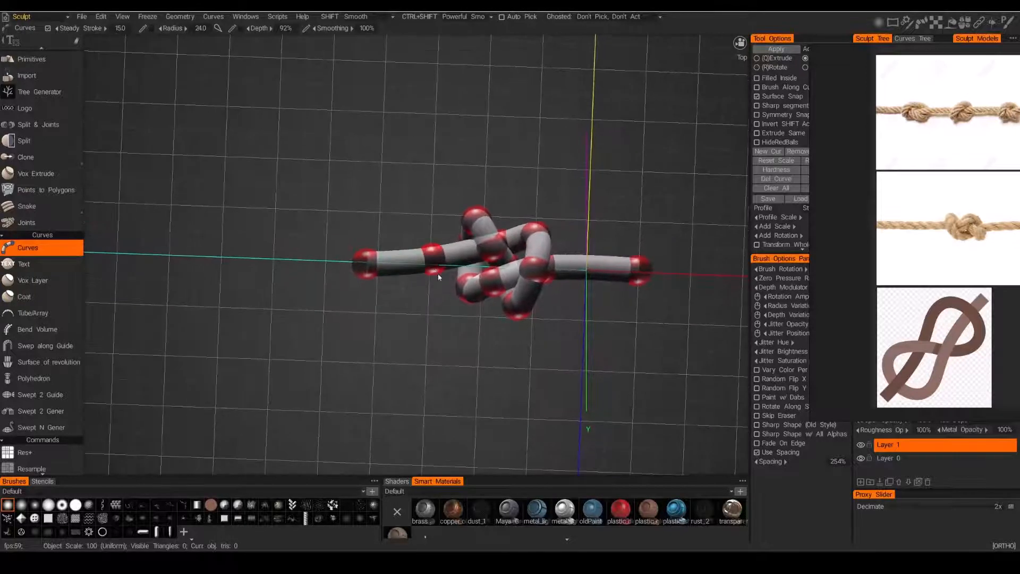
{"action": "left_click_drag", "start_coordinate": [504, 303], "coordinate": [536, 276], "text": "alt"}
Step: Restore the side panels hidden by the reference images and apply the twisted rope spline model to the knot curve
{"action": "mouse_move", "coordinate": [834, 80]}
{"action": "middle_mouse_down"}
{"action": "mouse_move", "coordinate": [1015, 95]}
{"action": "mouse_move", "coordinate": [888, 102]}
{"action": "mouse_move", "coordinate": [808, 87]}
{"action": "mouse_move", "coordinate": [822, 99]}
{"action": "mouse_move", "coordinate": [1014, 98]}
{"action": "middle_mouse_up"}
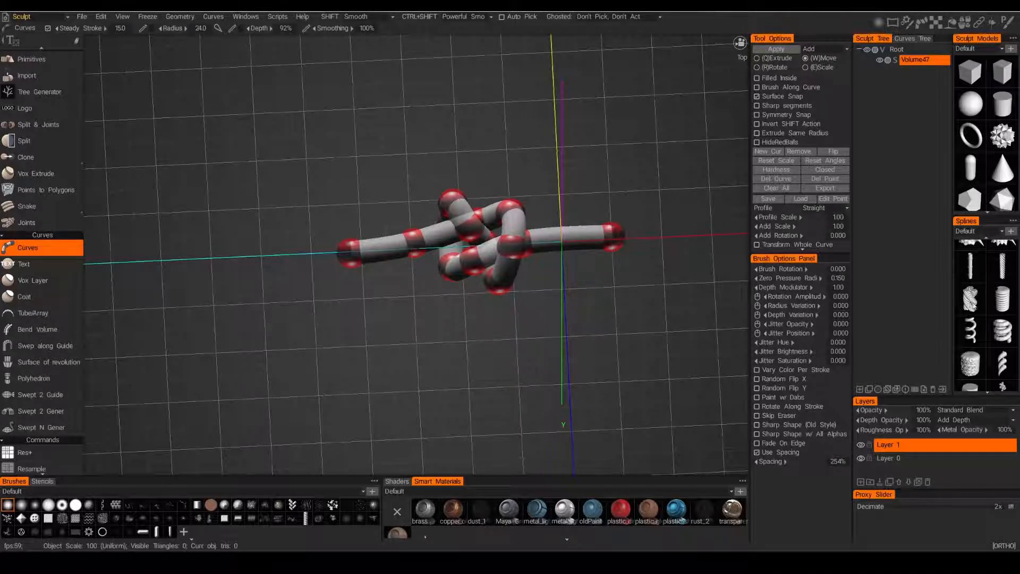
{"action": "left_click", "coordinate": [972, 307]}
{"action": "mouse_move", "coordinate": [610, 344]}
{"action": "middle_mouse_down"}
{"action": "mouse_move", "coordinate": [599, 341]}
{"action": "mouse_move", "coordinate": [644, 336]}
{"action": "mouse_move", "coordinate": [679, 303]}
{"action": "mouse_move", "coordinate": [640, 313]}
{"action": "mouse_move", "coordinate": [638, 301]}
{"action": "mouse_move", "coordinate": [461, 299]}
{"action": "mouse_move", "coordinate": [370, 283]}
{"action": "middle_mouse_up"}
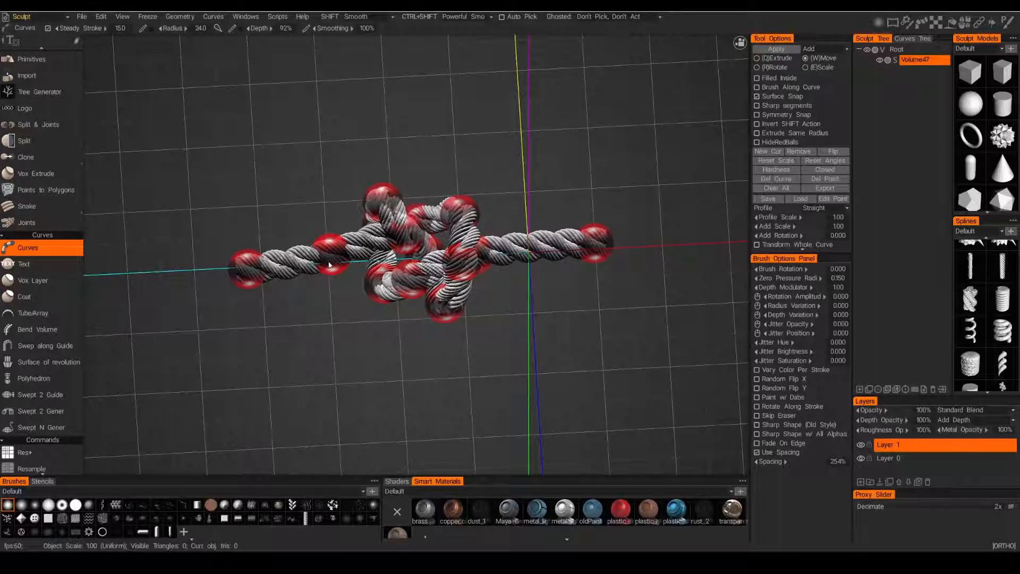
Step: Shorten both rope tails by moving the two end points and the inner tail point toward the knot
{"action": "left_click_drag", "start_coordinate": [339, 262], "coordinate": [350, 260]}
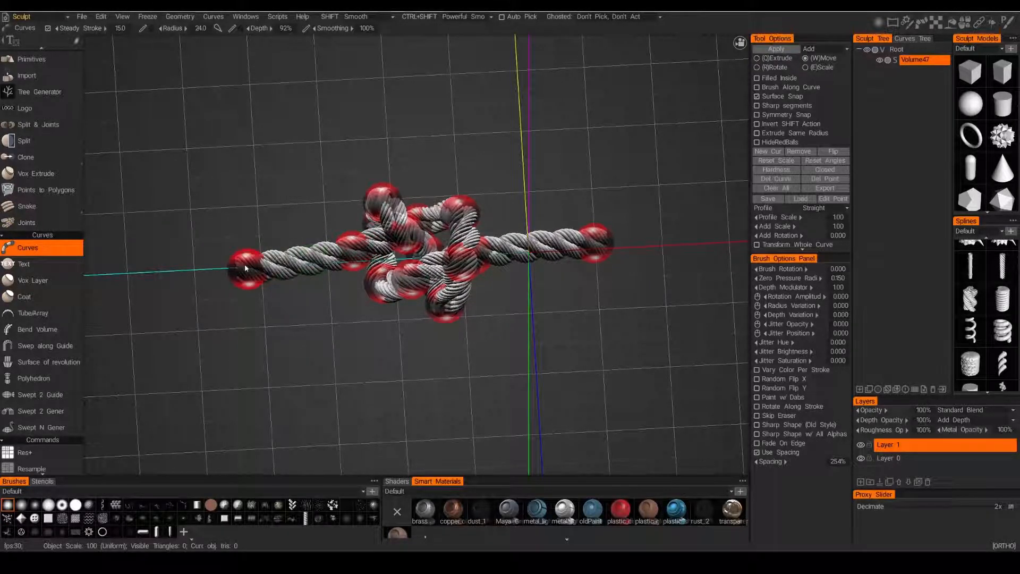
{"action": "left_click_drag", "start_coordinate": [246, 267], "coordinate": [306, 260]}
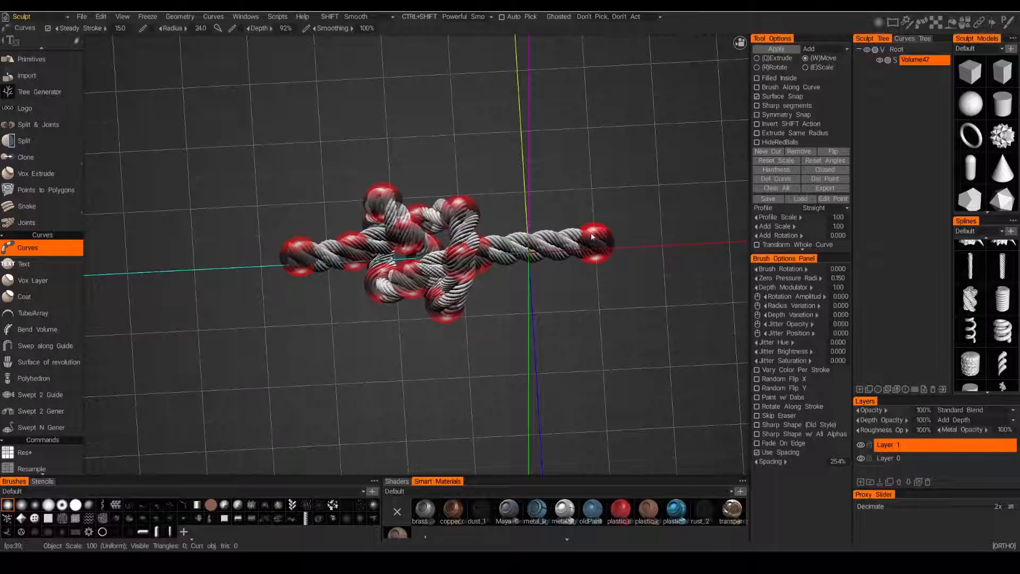
{"action": "left_click_drag", "start_coordinate": [607, 238], "coordinate": [519, 236]}
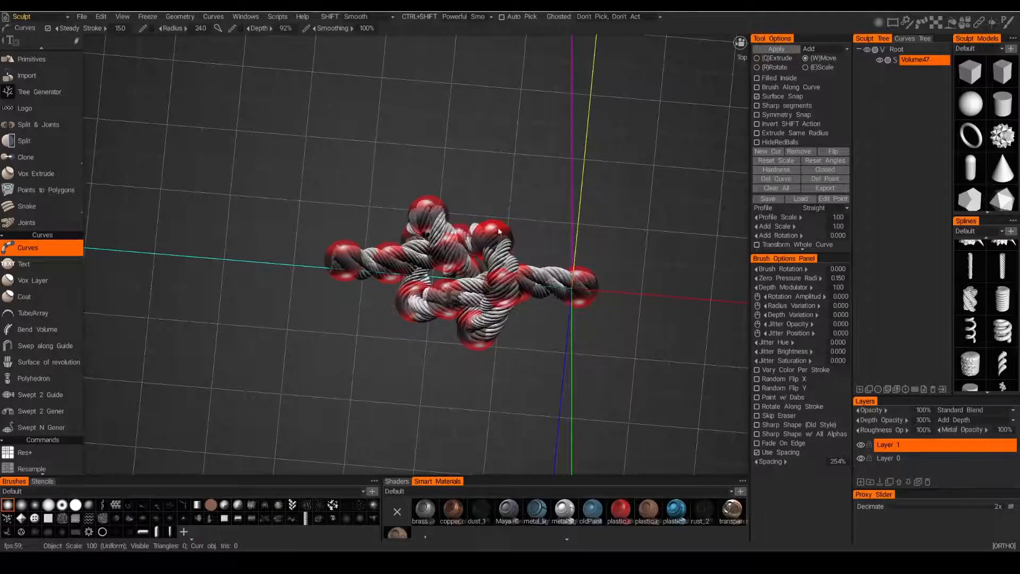
Step: Align both rope end points with the X axis, placing the nearer one at the origin and the other closer to the knot
{"action": "mouse_move", "coordinate": [503, 228]}
{"action": "middle_mouse_down"}
{"action": "mouse_move", "coordinate": [489, 319]}
{"action": "mouse_move", "coordinate": [515, 235]}
{"action": "mouse_move", "coordinate": [492, 237]}
{"action": "middle_mouse_up"}
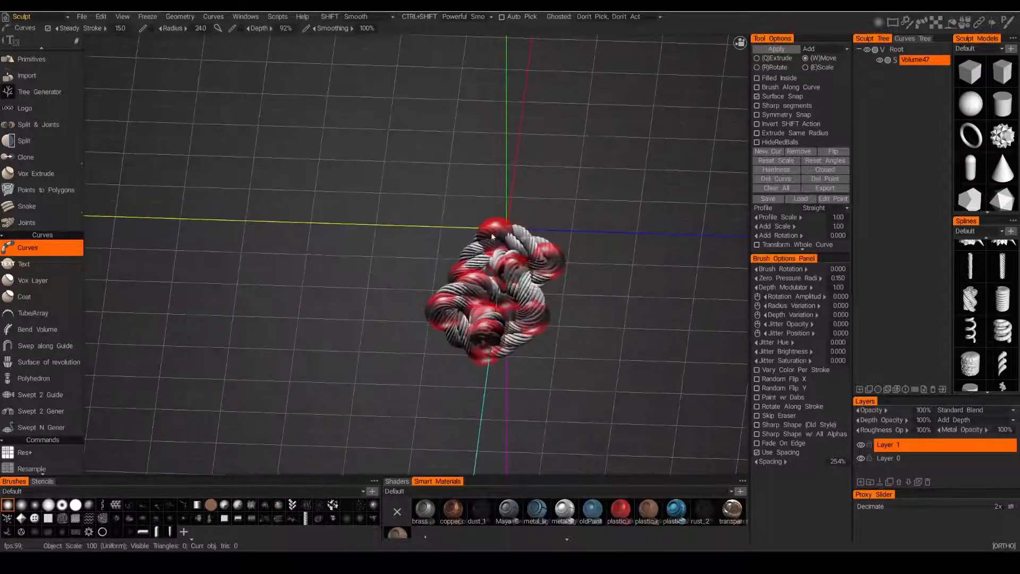
{"action": "left_click_drag", "start_coordinate": [493, 234], "coordinate": [497, 224]}
{"action": "middle_click_drag", "start_coordinate": [569, 261], "coordinate": [539, 312]}
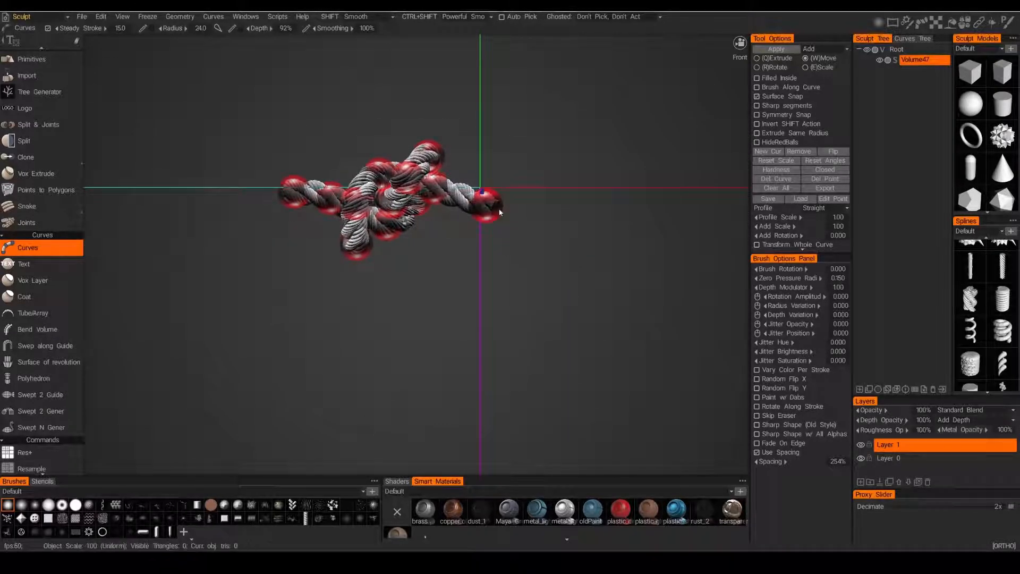
{"action": "mouse_move", "coordinate": [500, 207]}
{"action": "left_mouse_down"}
{"action": "mouse_move", "coordinate": [502, 193]}
{"action": "mouse_move", "coordinate": [492, 191]}
{"action": "left_mouse_up"}
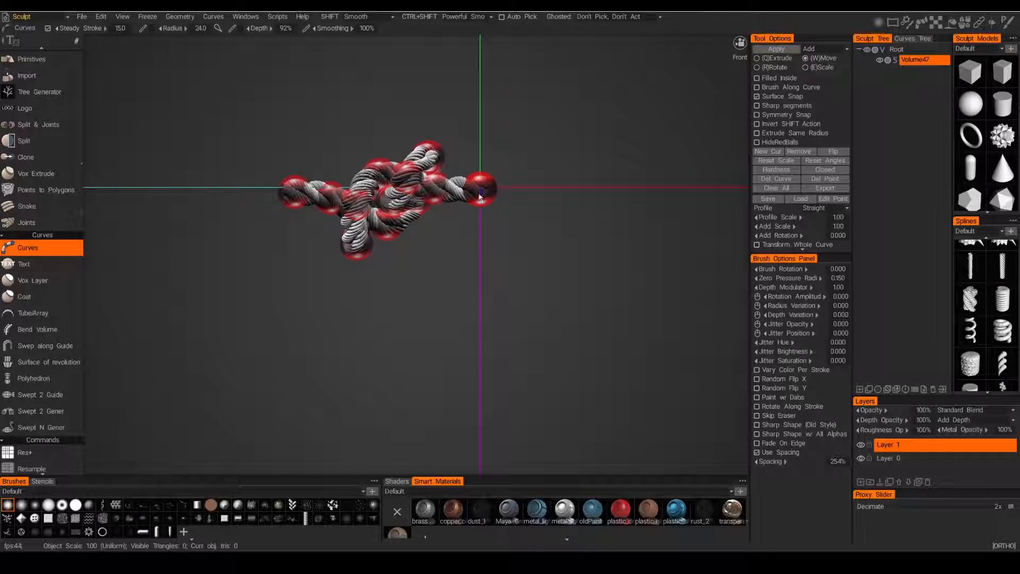
{"action": "left_click_drag", "start_coordinate": [287, 200], "coordinate": [313, 195]}
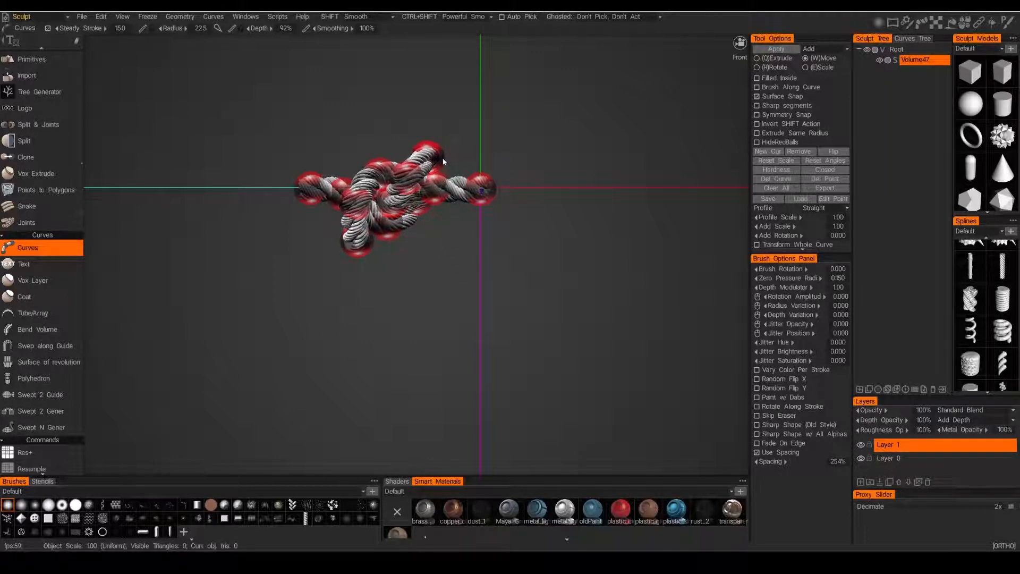
Step: Generate the rope knot mesh from the curve in Volume47 and add a new empty volume to the sculpt tree
{"action": "left_click_drag", "start_coordinate": [416, 255], "coordinate": [467, 344], "text": "alt"}
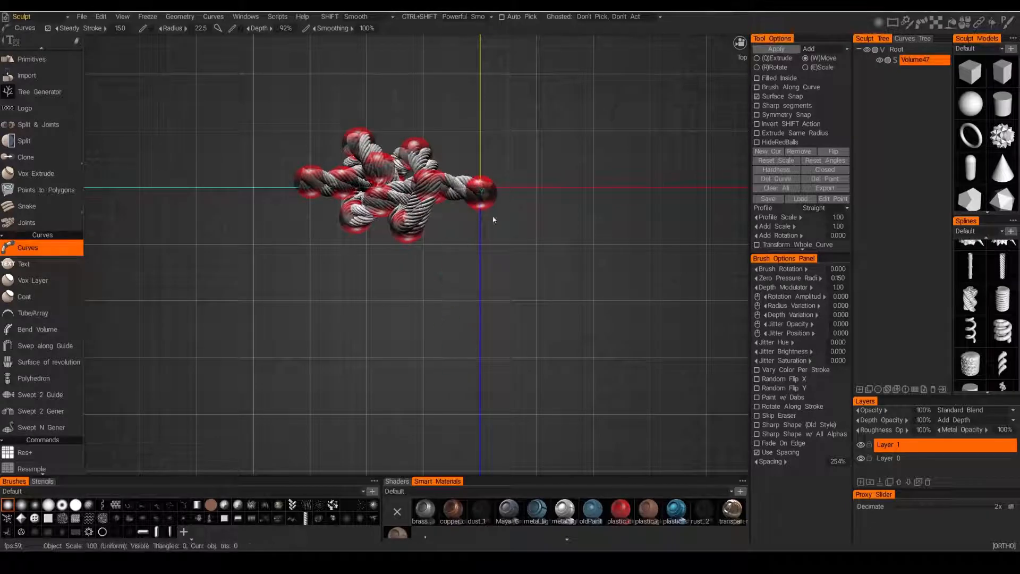
{"action": "middle_click_drag", "start_coordinate": [510, 233], "coordinate": [538, 329]}
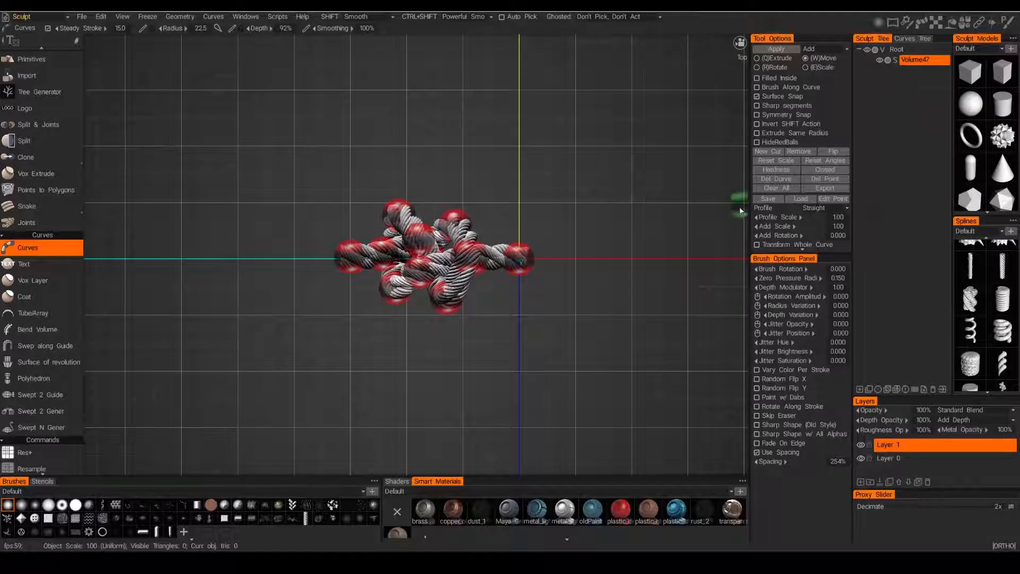
{"action": "mouse_move", "coordinate": [546, 314]}
{"action": "left_mouse_down", "text": "alt"}
{"action": "mouse_move", "coordinate": [521, 348]}
{"action": "mouse_move", "coordinate": [653, 273]}
{"action": "left_mouse_up", "text": "alt"}
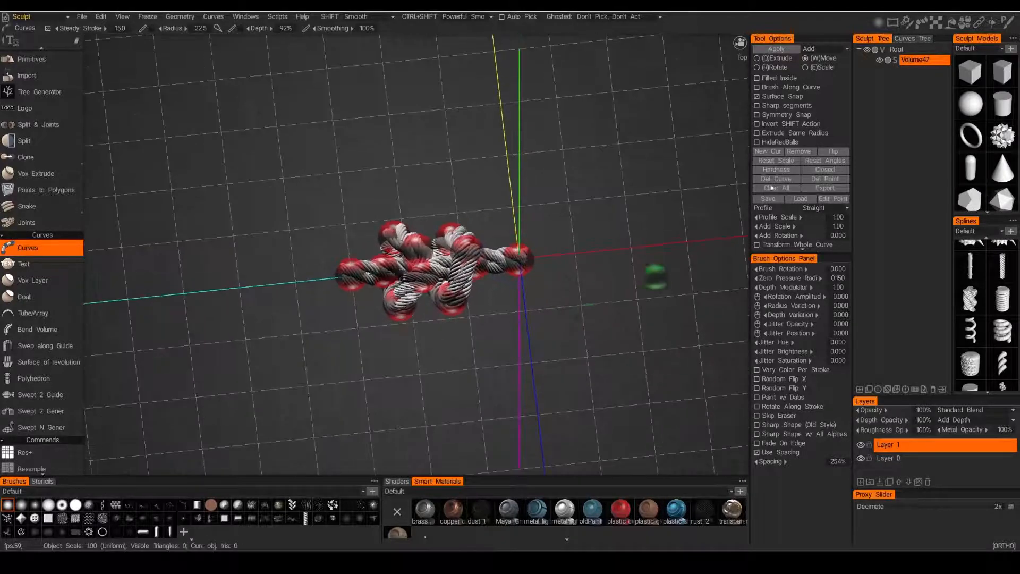
{"action": "left_click", "coordinate": [914, 60]}
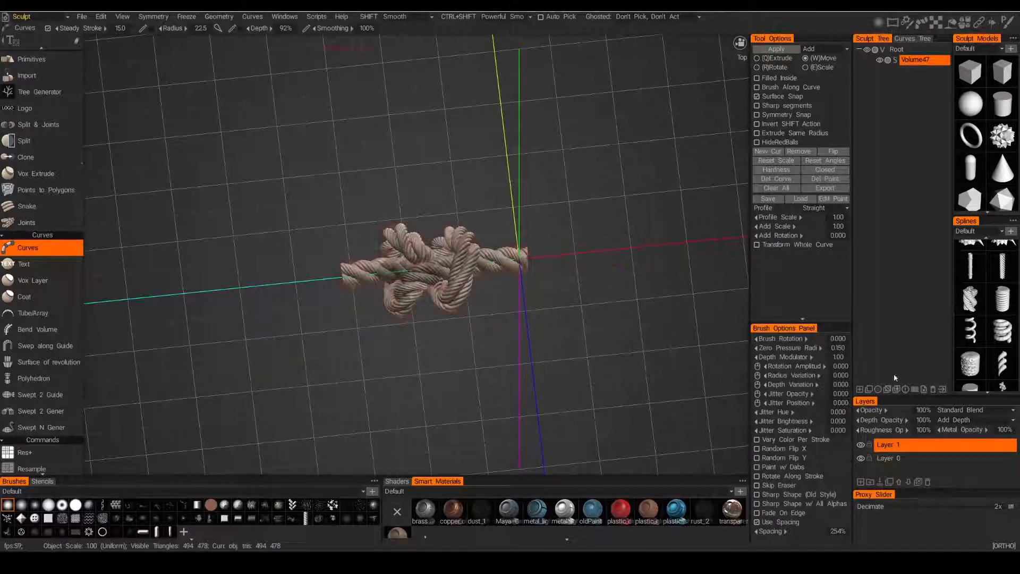
{"action": "left_click", "coordinate": [859, 390]}
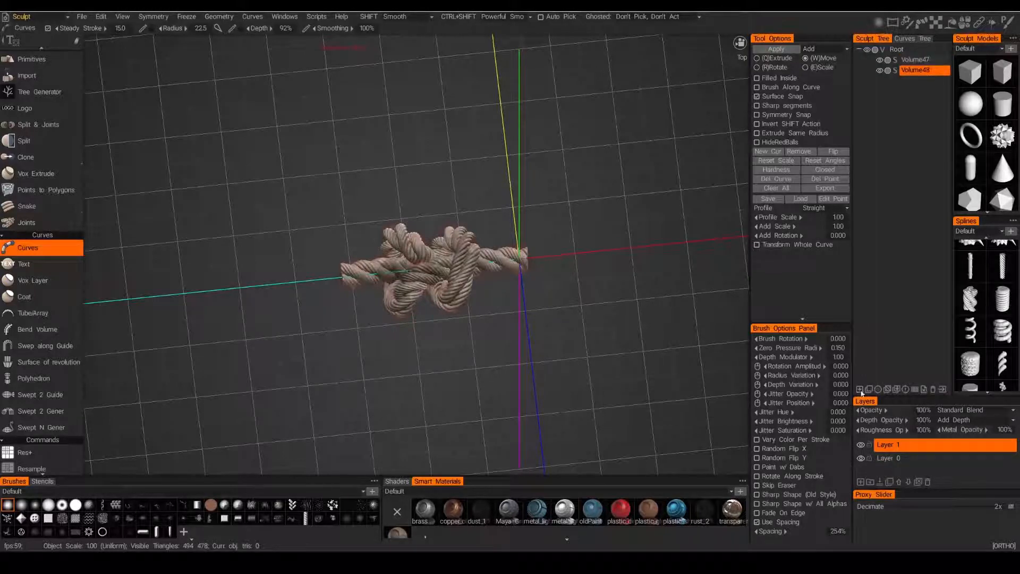
Step: Clear all existing curve points and start a new curve in the front view
{"action": "left_click_drag", "start_coordinate": [713, 228], "coordinate": [566, 276]}
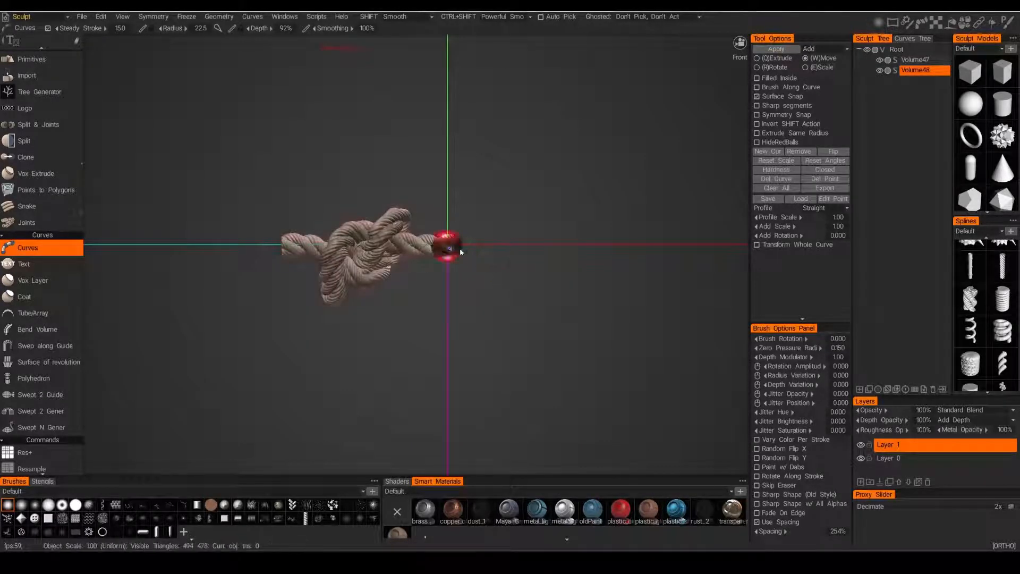
{"action": "middle_click_drag", "start_coordinate": [562, 296], "coordinate": [502, 282]}
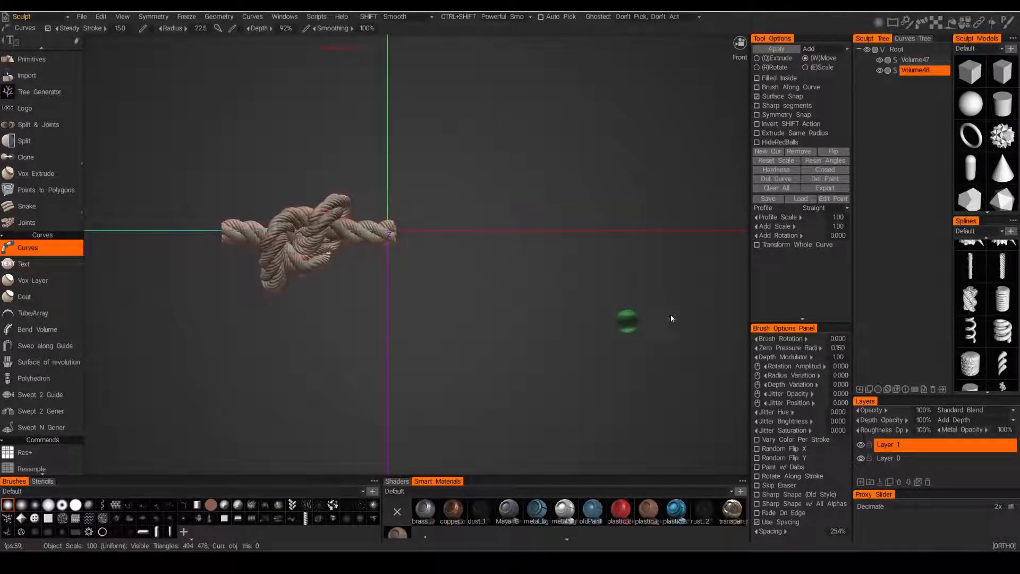
{"action": "left_click", "coordinate": [772, 189]}
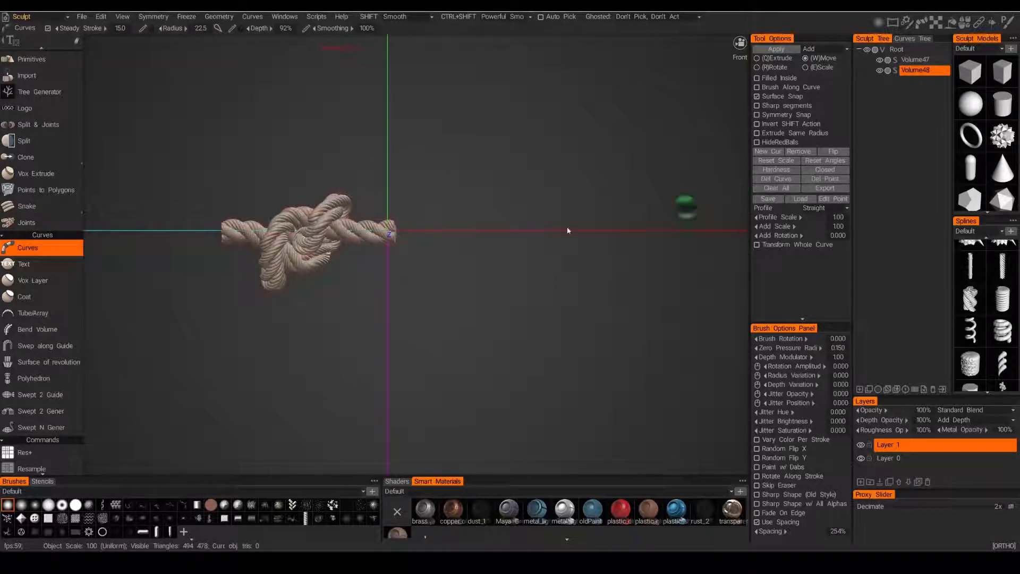
{"action": "left_click", "coordinate": [775, 152]}
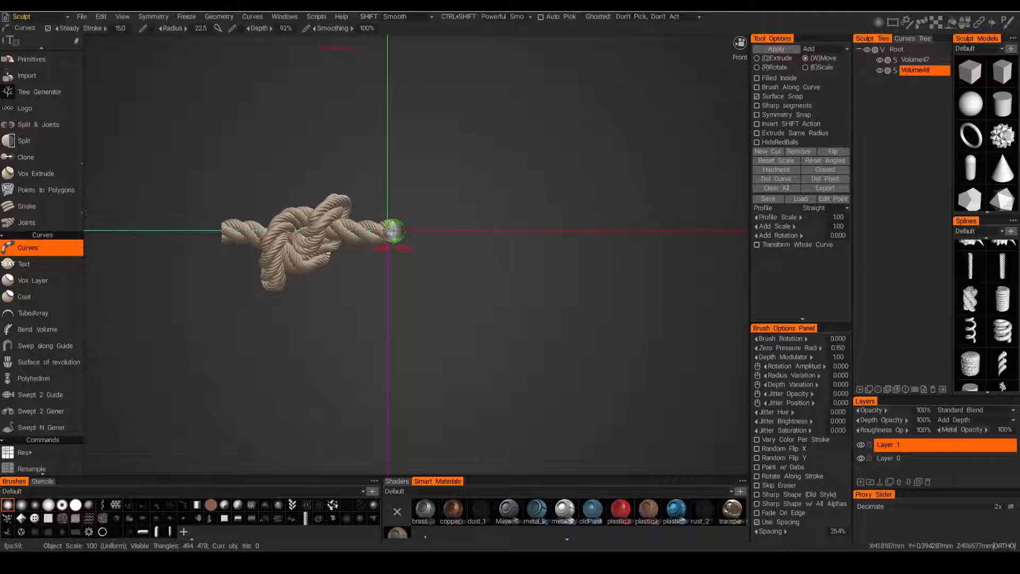
Step: Draw a straight three-point rope curve from the knot's end at the origin along the X axis and generate its mesh in Volume48
{"action": "left_click", "coordinate": [393, 231]}
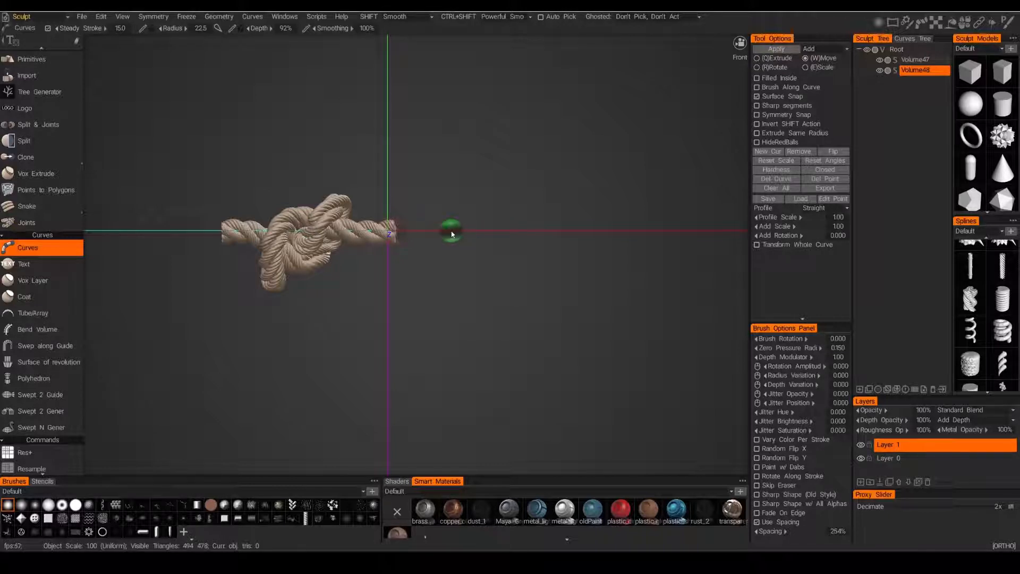
{"action": "left_click", "coordinate": [452, 234]}
{"action": "left_click", "coordinate": [523, 231]}
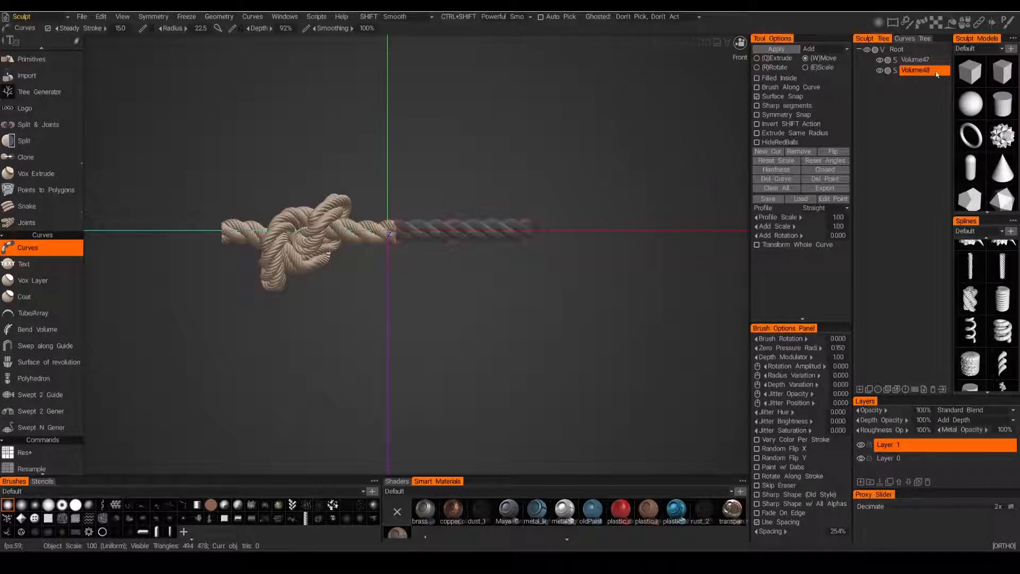
{"action": "key", "text": "Return"}
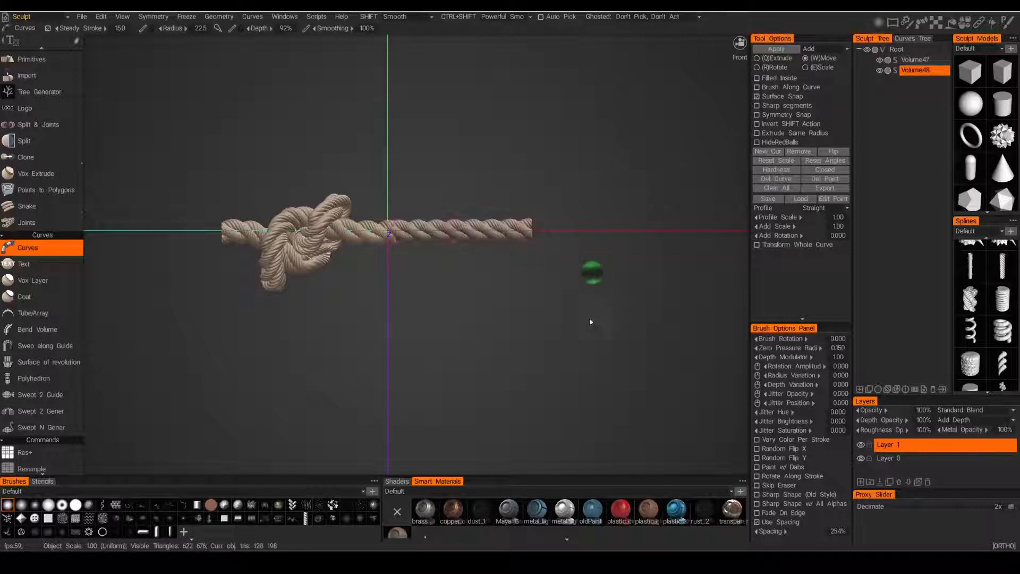
{"action": "middle_click_drag", "start_coordinate": [550, 358], "coordinate": [506, 365]}
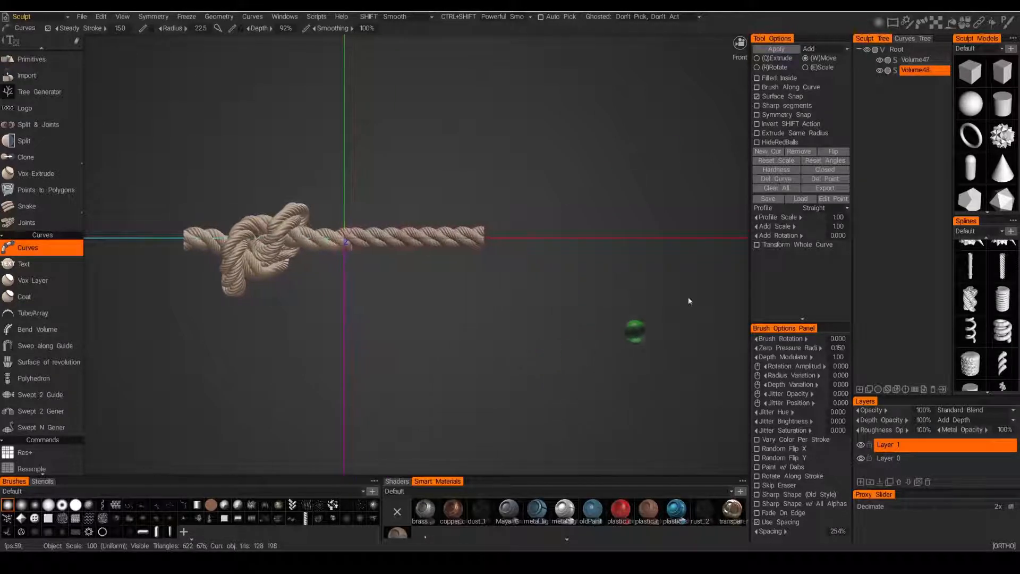
Step: Duplicate the Volume47 knot, place the copy below Volume48 in the sculpt tree, and move it along X to the straight rope's far end
{"action": "left_click", "coordinate": [915, 60]}
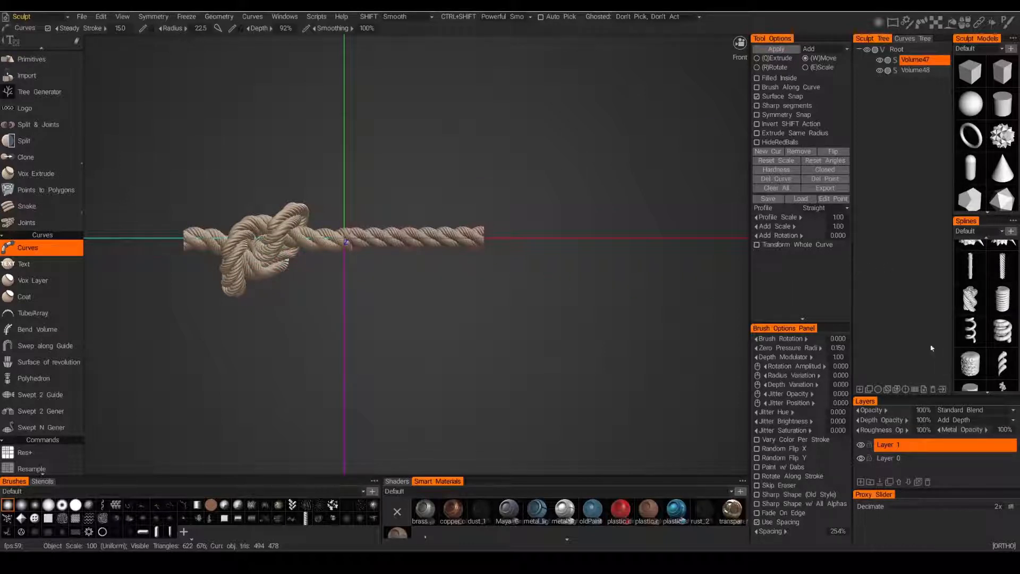
{"action": "left_click", "coordinate": [869, 389]}
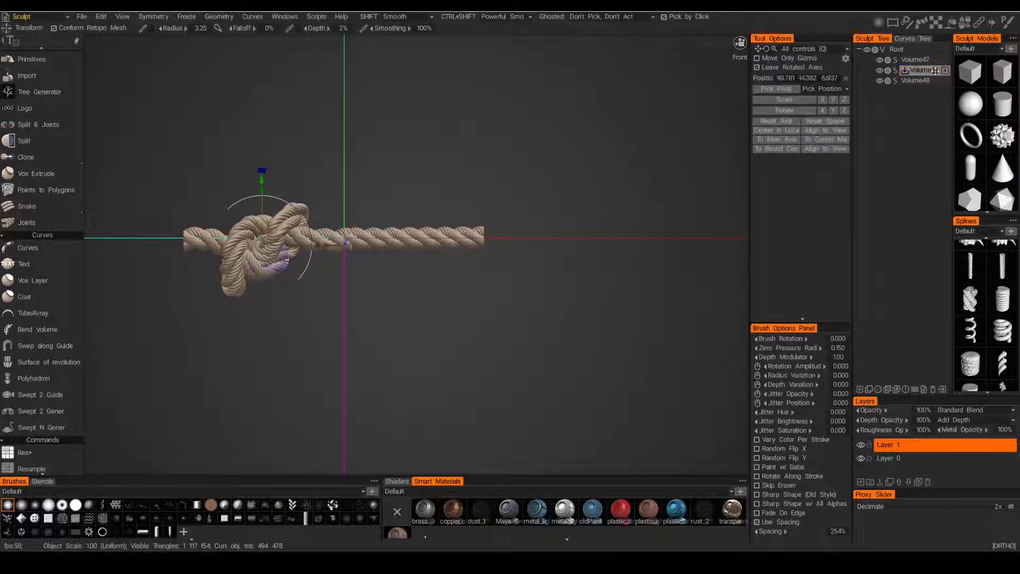
{"action": "left_click_drag", "start_coordinate": [935, 71], "coordinate": [934, 92]}
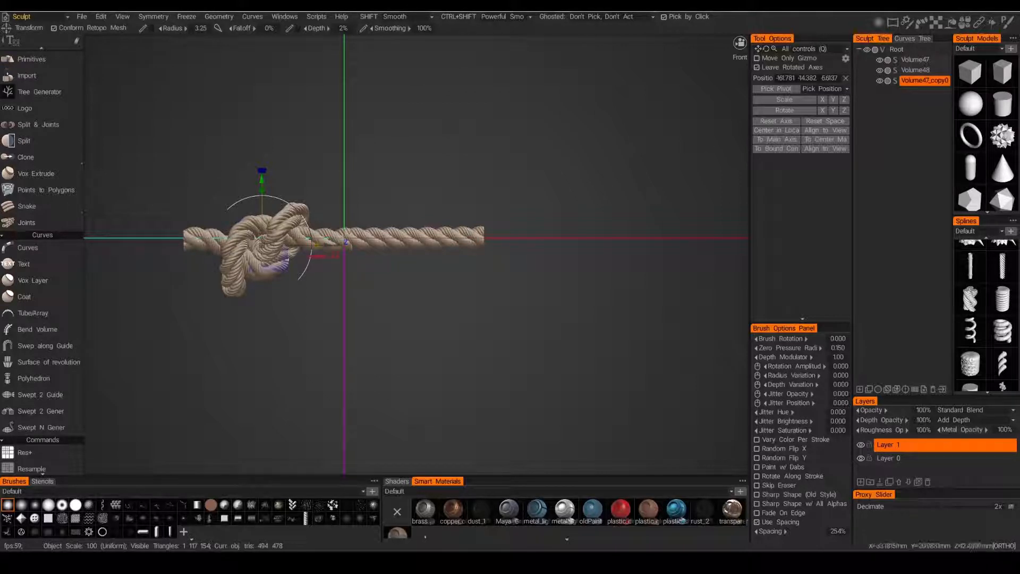
{"action": "left_click_drag", "start_coordinate": [326, 254], "coordinate": [628, 246]}
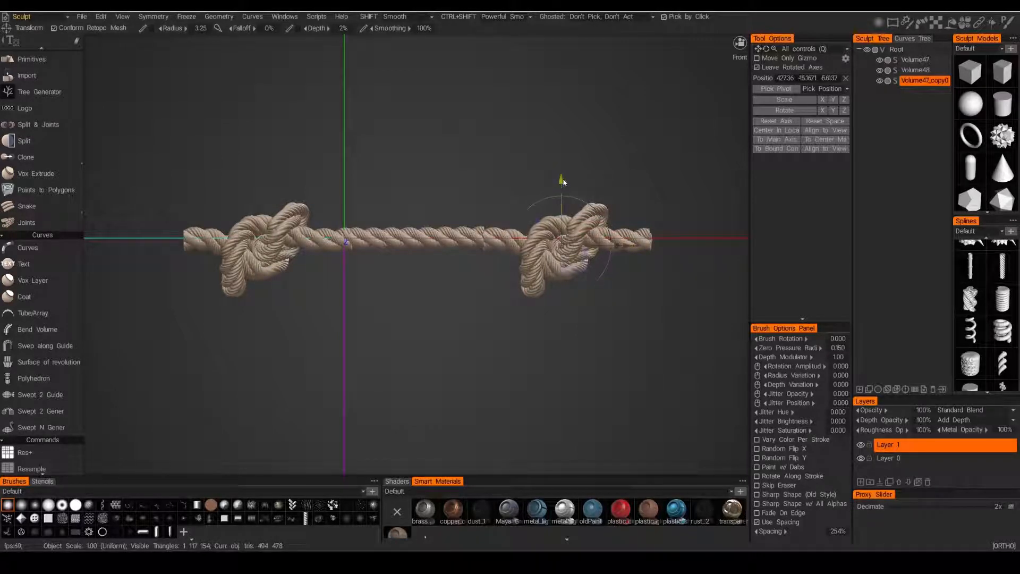
Step: Fine-tune the copied knot's vertical and depth position in the front and top views so its rope lines up with the straight section
{"action": "left_click_drag", "start_coordinate": [563, 181], "coordinate": [562, 180]}
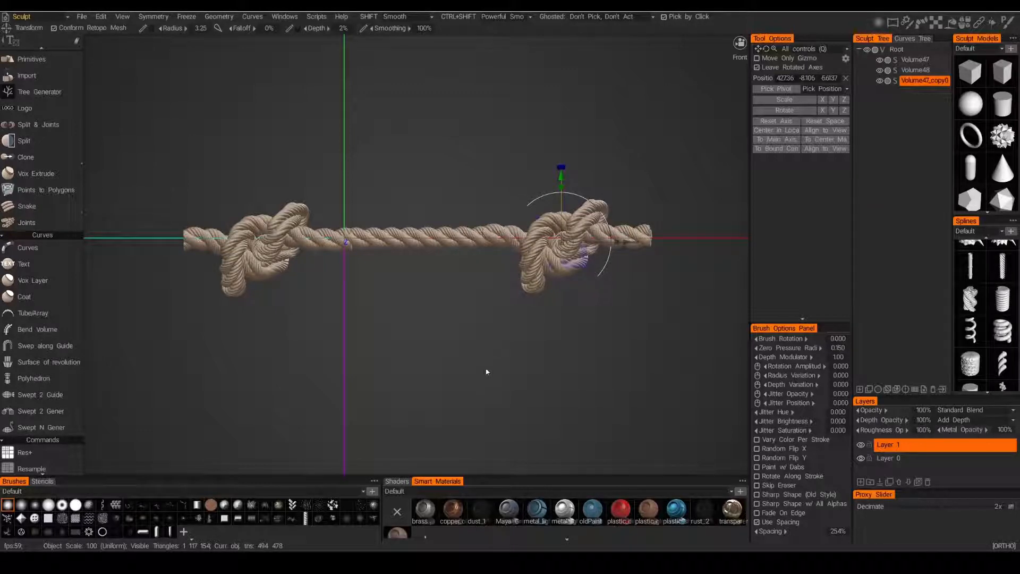
{"action": "left_click_drag", "start_coordinate": [466, 330], "coordinate": [484, 372], "text": "alt+shift"}
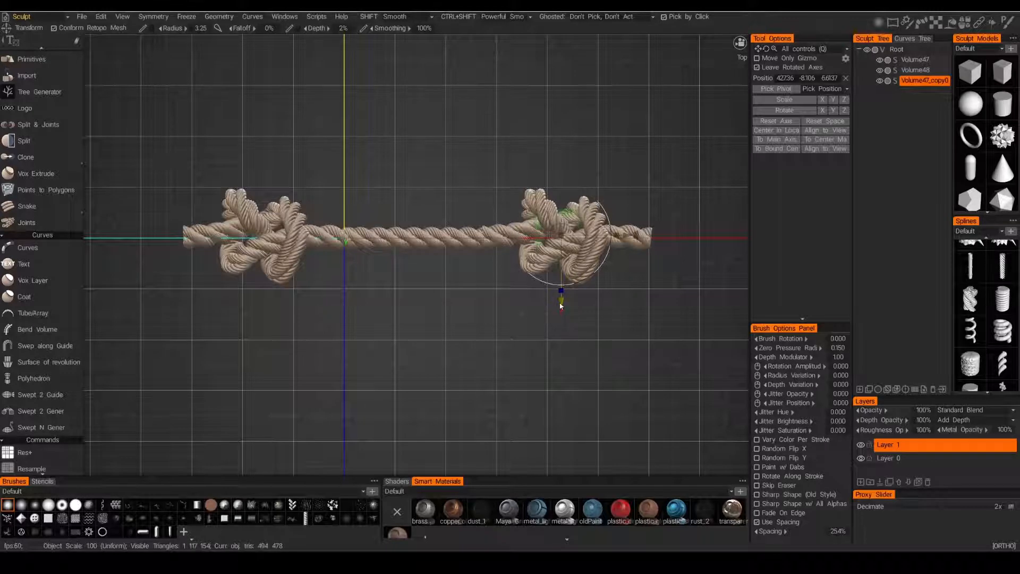
{"action": "left_click_drag", "start_coordinate": [561, 304], "coordinate": [563, 306]}
{"action": "mouse_move", "coordinate": [479, 355]}
{"action": "left_mouse_down", "text": "alt"}
{"action": "mouse_move", "coordinate": [429, 336]}
{"action": "mouse_move", "coordinate": [451, 266]}
{"action": "mouse_move", "coordinate": [475, 259]}
{"action": "mouse_move", "coordinate": [432, 305]}
{"action": "mouse_move", "coordinate": [467, 292]}
{"action": "mouse_move", "coordinate": [534, 327]}
{"action": "left_mouse_up", "text": "alt"}
{"action": "mouse_move", "coordinate": [466, 323]}
{"action": "left_mouse_down", "text": "alt"}
{"action": "mouse_move", "coordinate": [460, 352]}
{"action": "mouse_move", "coordinate": [474, 358]}
{"action": "mouse_move", "coordinate": [495, 330]}
{"action": "mouse_move", "coordinate": [425, 346]}
{"action": "mouse_move", "coordinate": [477, 356]}
{"action": "mouse_move", "coordinate": [449, 359]}
{"action": "left_mouse_up", "text": "alt"}
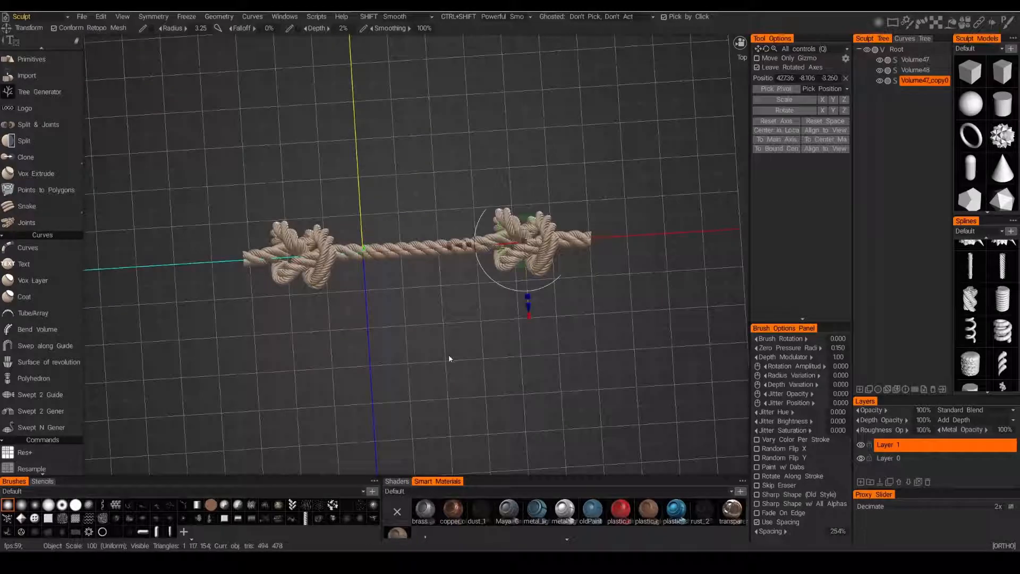
Step: Select all three rope volumes and move them together along X until the straight section is centred on the origin
{"action": "left_click", "coordinate": [915, 79]}
{"action": "left_click", "coordinate": [923, 60], "text": "shift"}
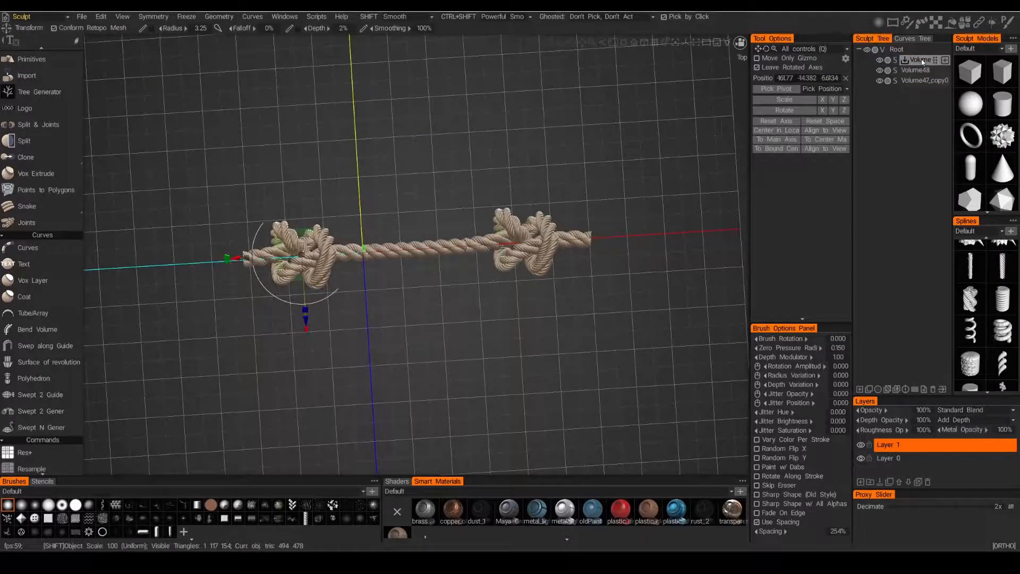
{"action": "left_click", "coordinate": [916, 70], "text": "shift"}
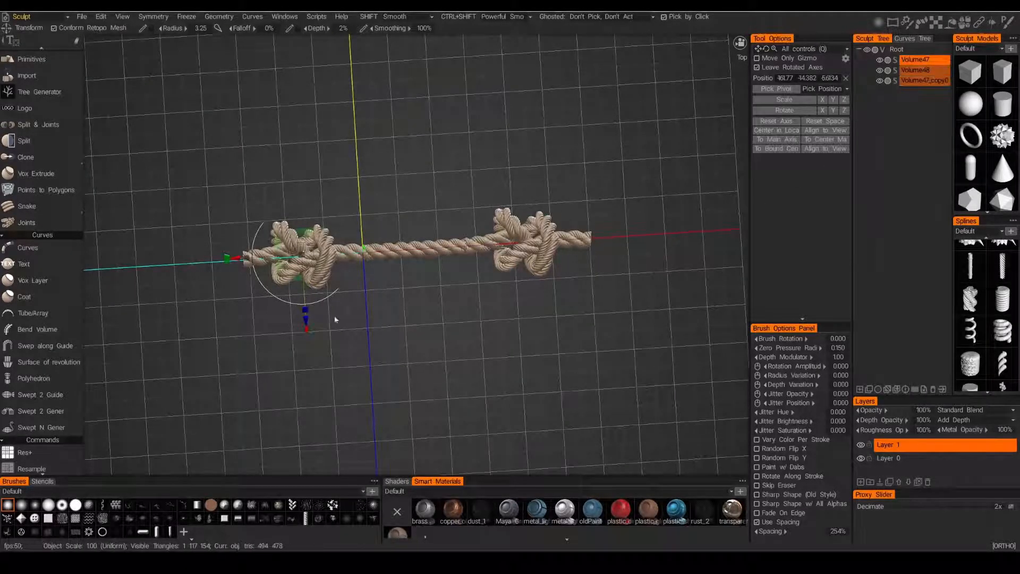
{"action": "left_click_drag", "start_coordinate": [477, 291], "coordinate": [521, 306], "text": "alt+shift"}
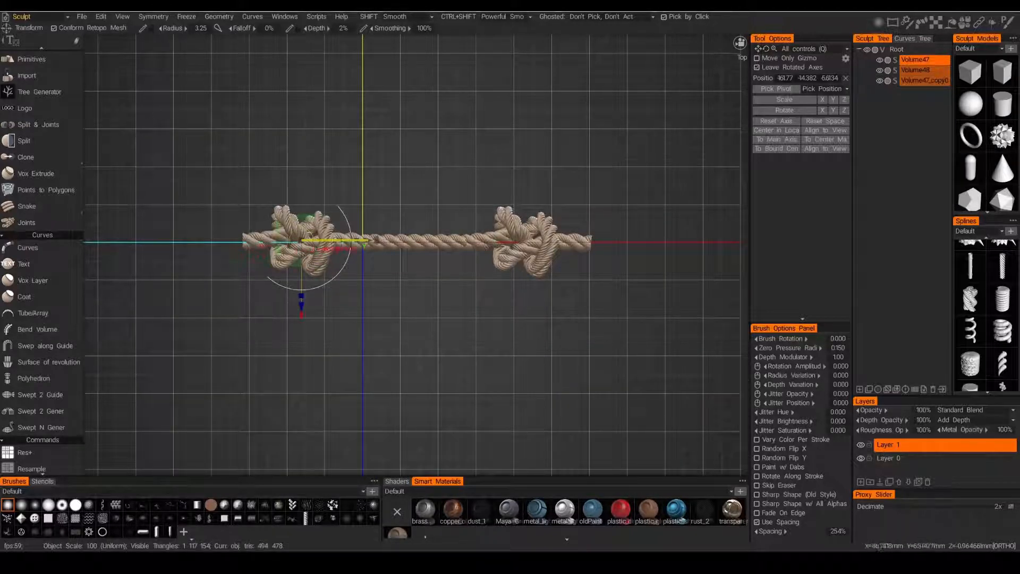
{"action": "left_click_drag", "start_coordinate": [366, 239], "coordinate": [315, 240]}
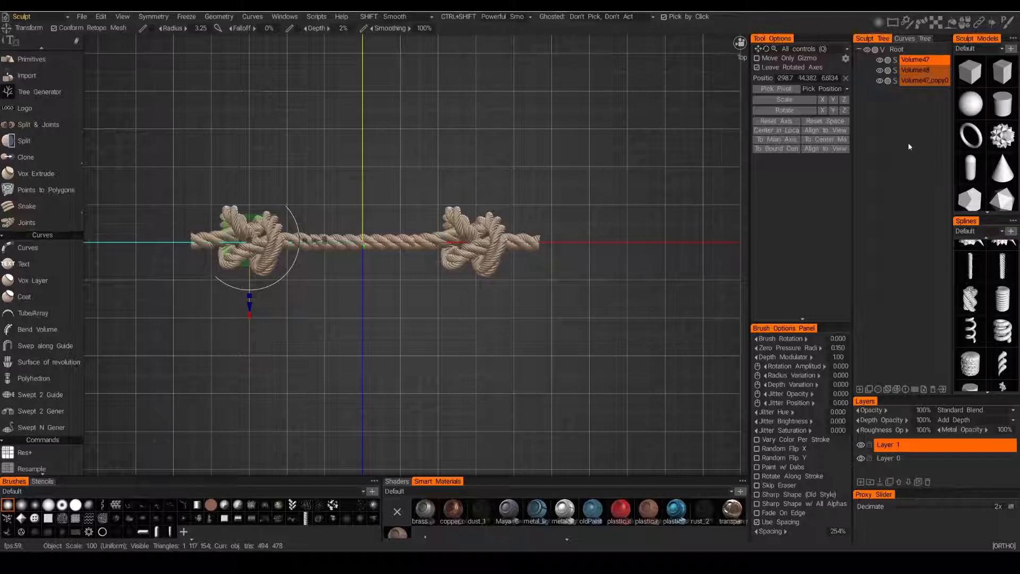
Step: Rename the copied knot volume as Top_knot
{"action": "left_click", "coordinate": [919, 62]}
{"action": "left_click_drag", "start_coordinate": [920, 62], "coordinate": [918, 83]}
{"action": "left_click", "coordinate": [924, 81]}
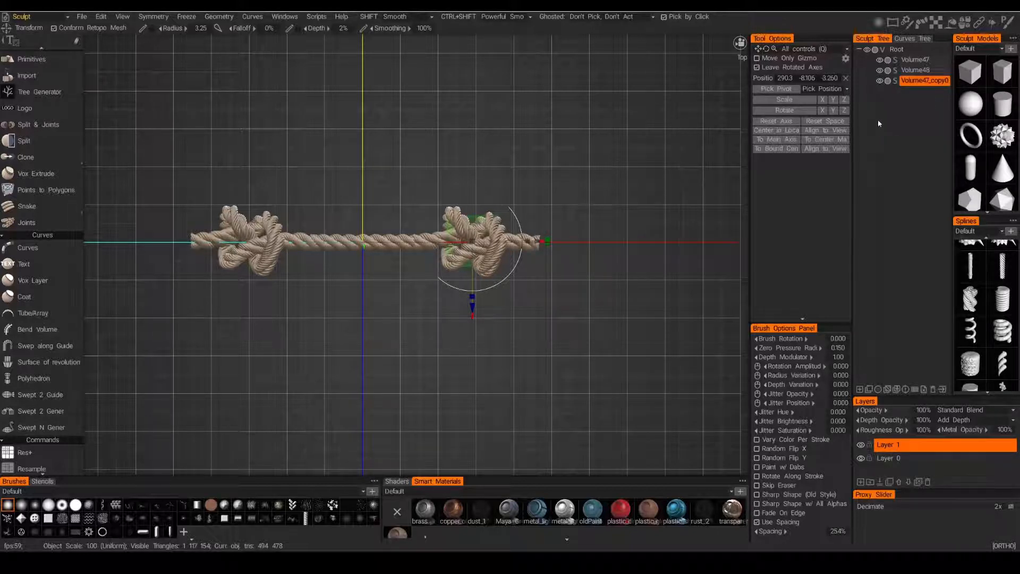
{"action": "double_click", "coordinate": [919, 80]}
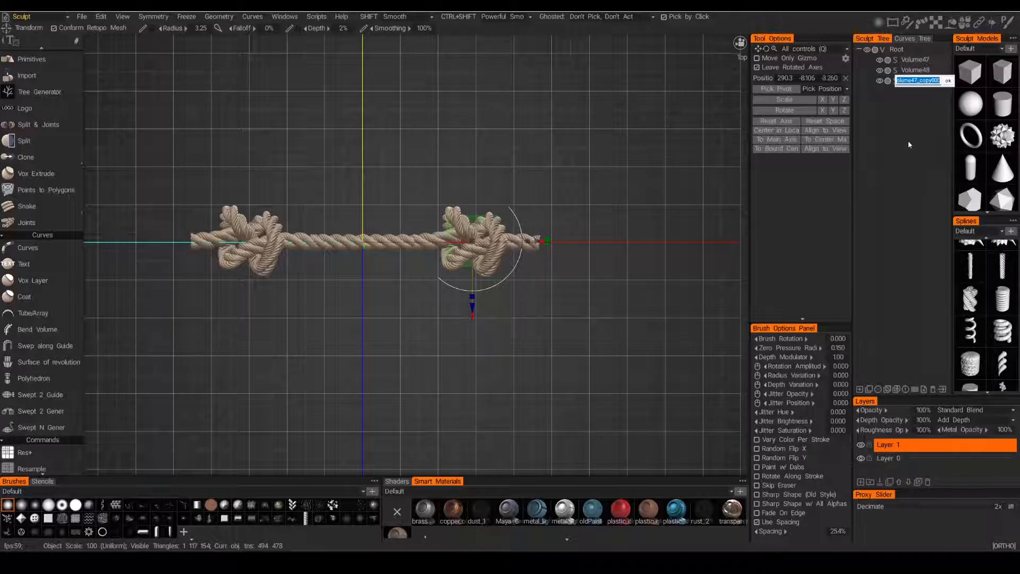
{"action": "type", "text": "Top_knot"}
{"action": "key", "text": "Return"}
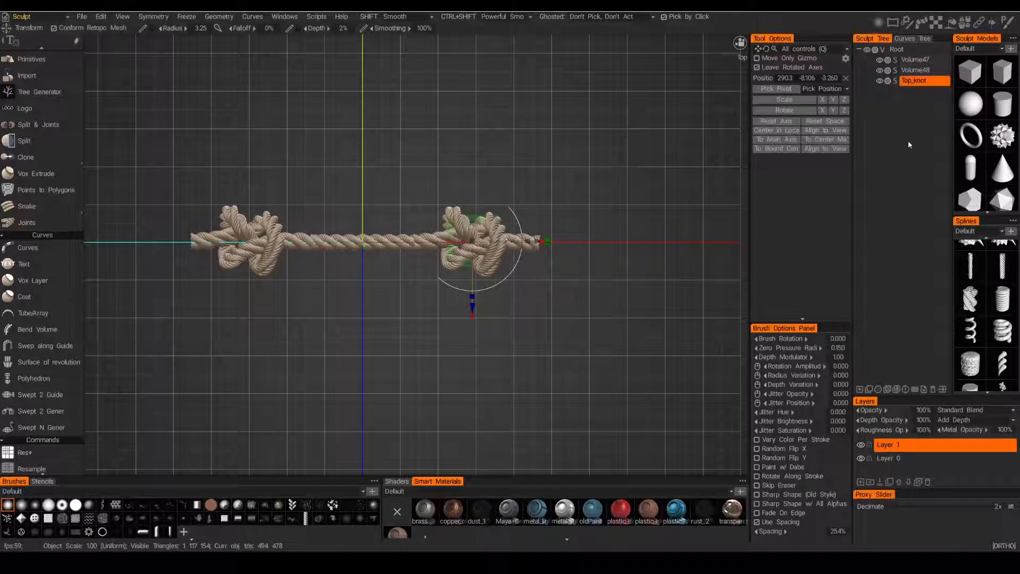
Step: Rename the straight rope Volume48 as Middle_knot and the original knot Volume47 as Bottom_knot
{"action": "double_click", "coordinate": [919, 70]}
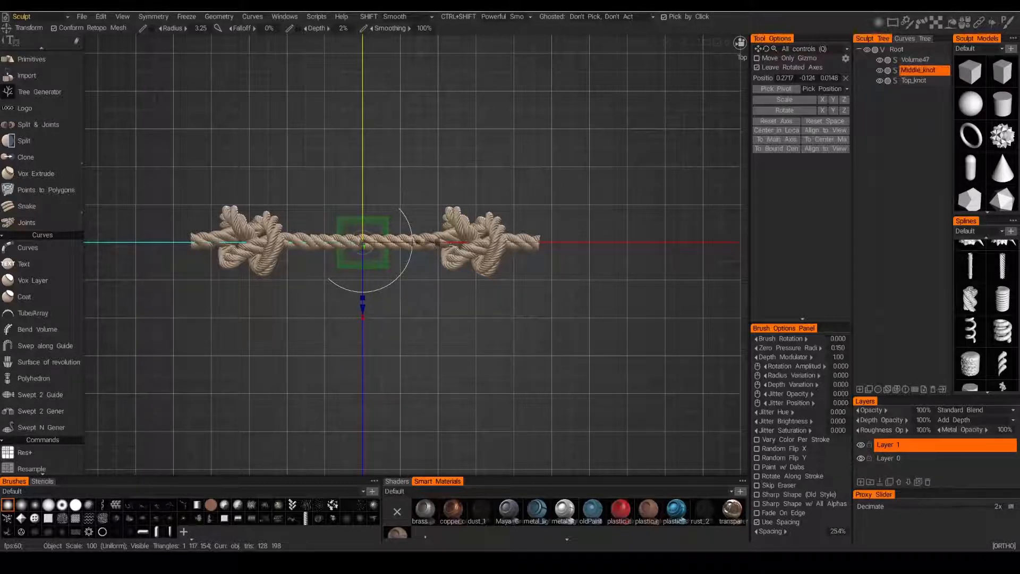
{"action": "key", "text": "Return"}
{"action": "double_click", "coordinate": [919, 59]}
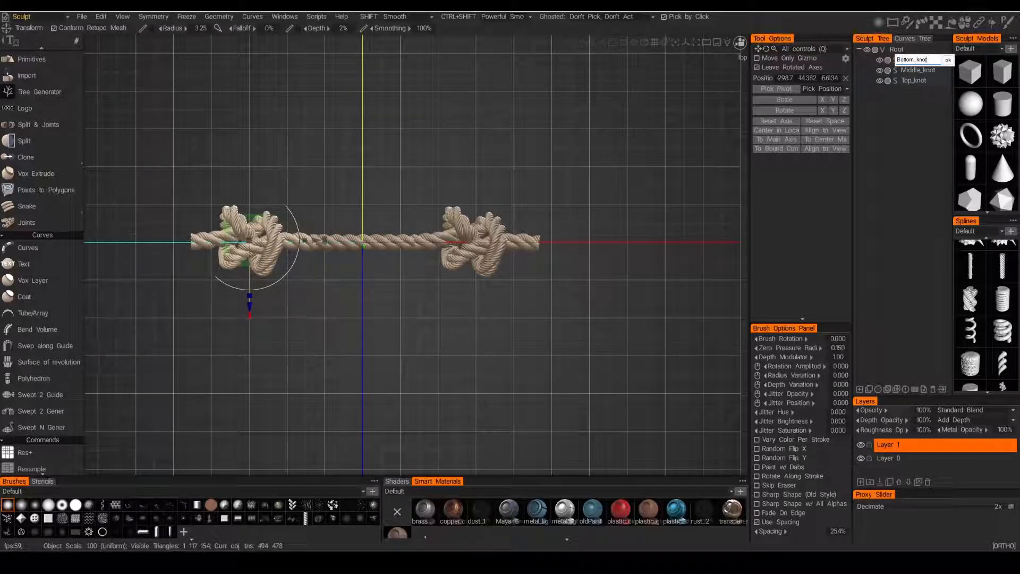
{"action": "type", "text": "Bottom_knot"}
{"action": "key", "text": "Return"}
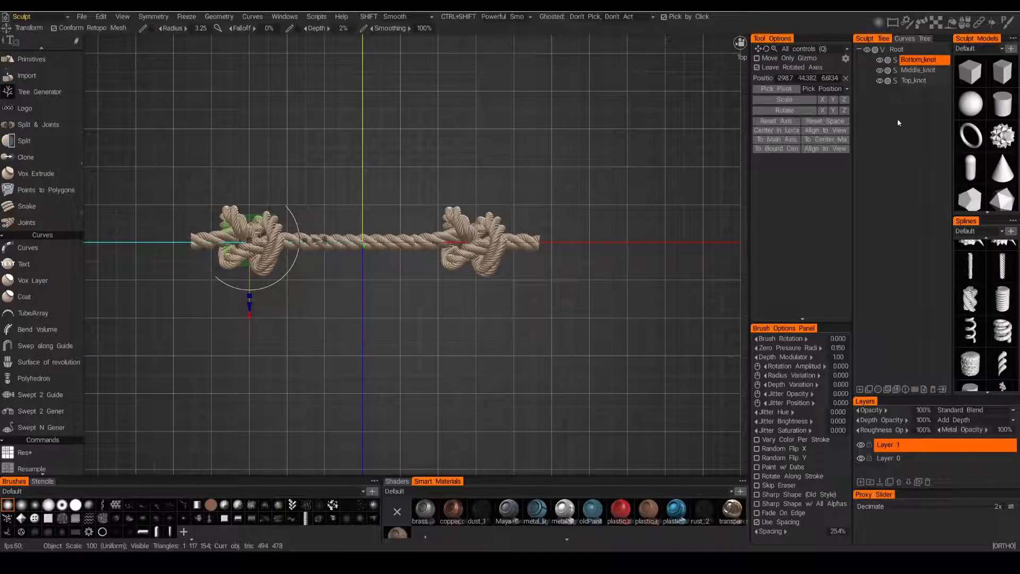
Step: Select all three knot volumes and delete the old double-knot rope profile at the end of the spline library
{"action": "left_click", "coordinate": [916, 81], "text": "shift"}
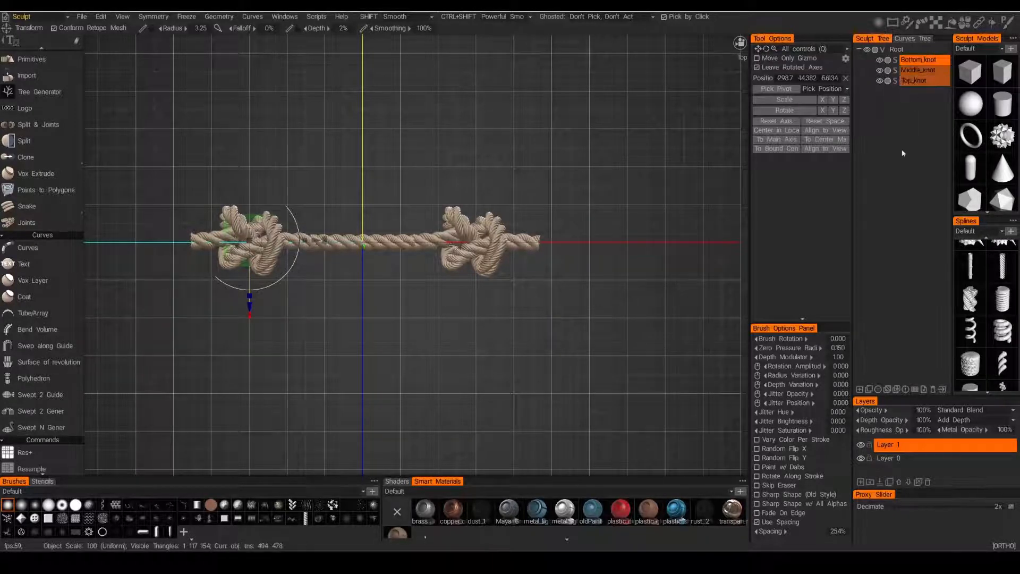
{"action": "scroll", "coordinate": [998, 342], "scroll_direction": "down", "scroll_amount": 3}
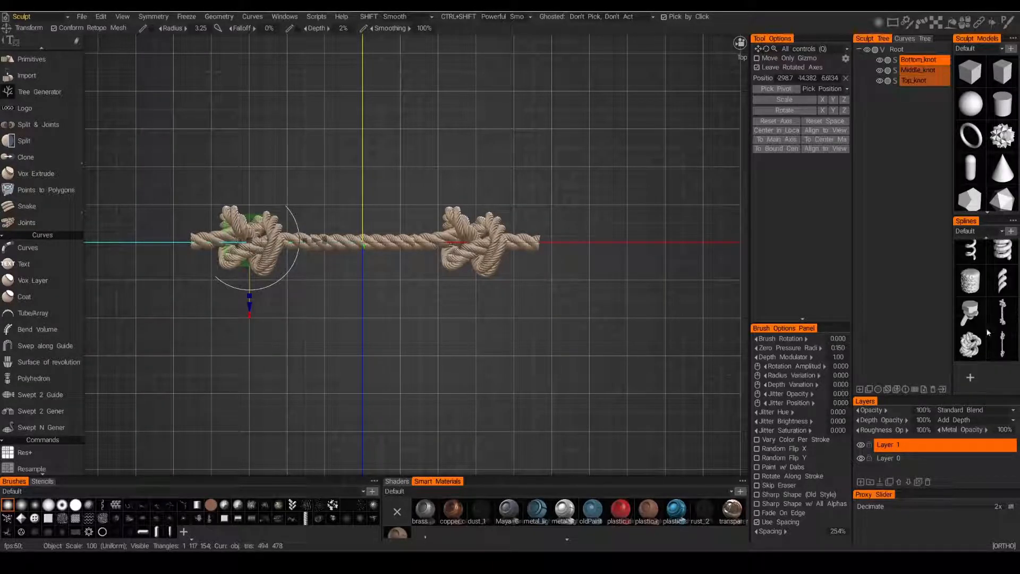
{"action": "right_click", "coordinate": [1002, 350]}
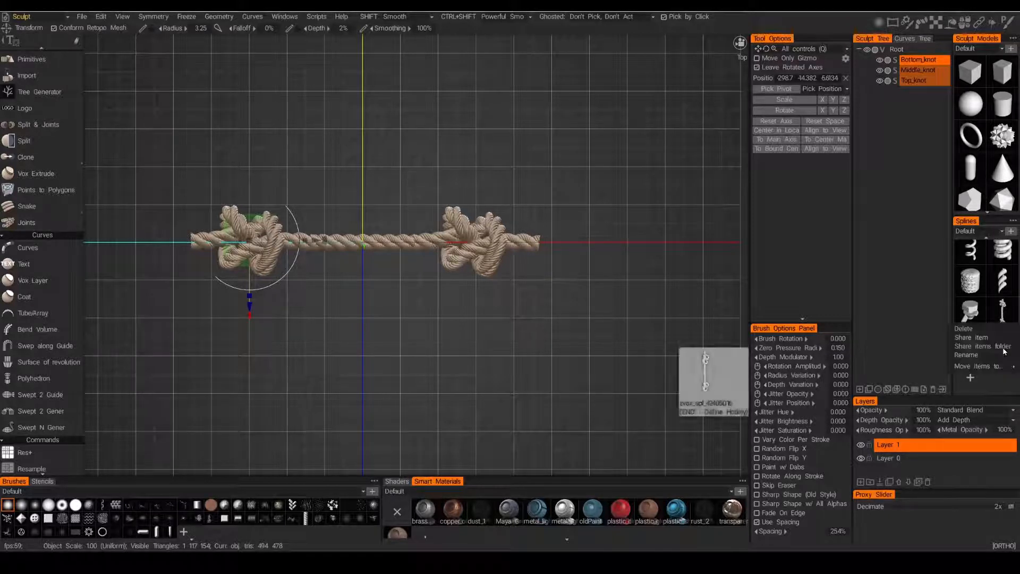
{"action": "left_click", "coordinate": [959, 337]}
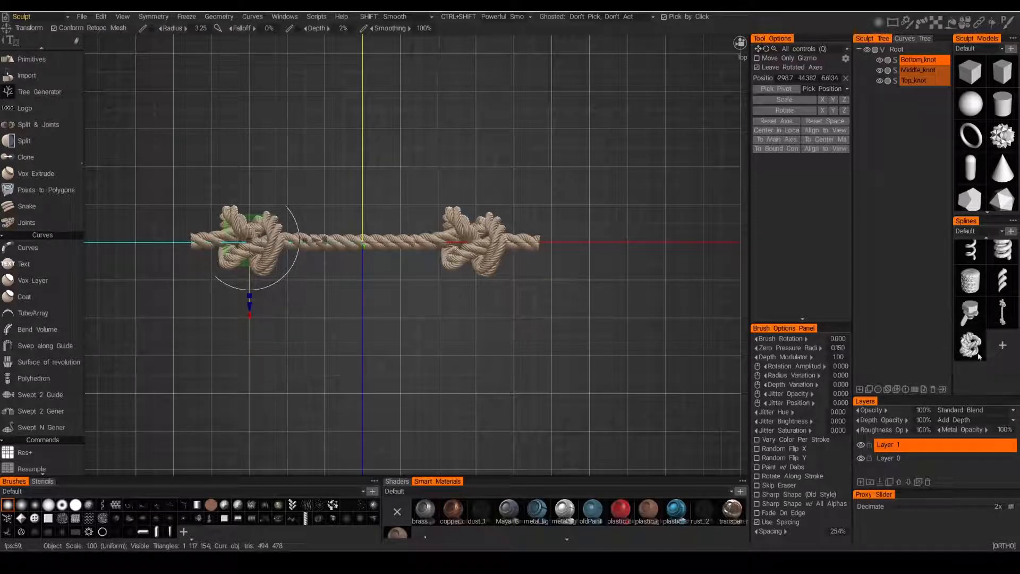
Step: Start exporting the three selected volumes as a new spline profile and move the export dialog clear of the model
{"action": "mouse_move", "coordinate": [948, 85]}
{"action": "mouse_move", "coordinate": [937, 80]}
{"action": "left_mouse_down"}
{"action": "mouse_move", "coordinate": [969, 265]}
{"action": "mouse_move", "coordinate": [950, 345]}
{"action": "mouse_move", "coordinate": [977, 375]}
{"action": "mouse_move", "coordinate": [1002, 381]}
{"action": "left_mouse_up"}
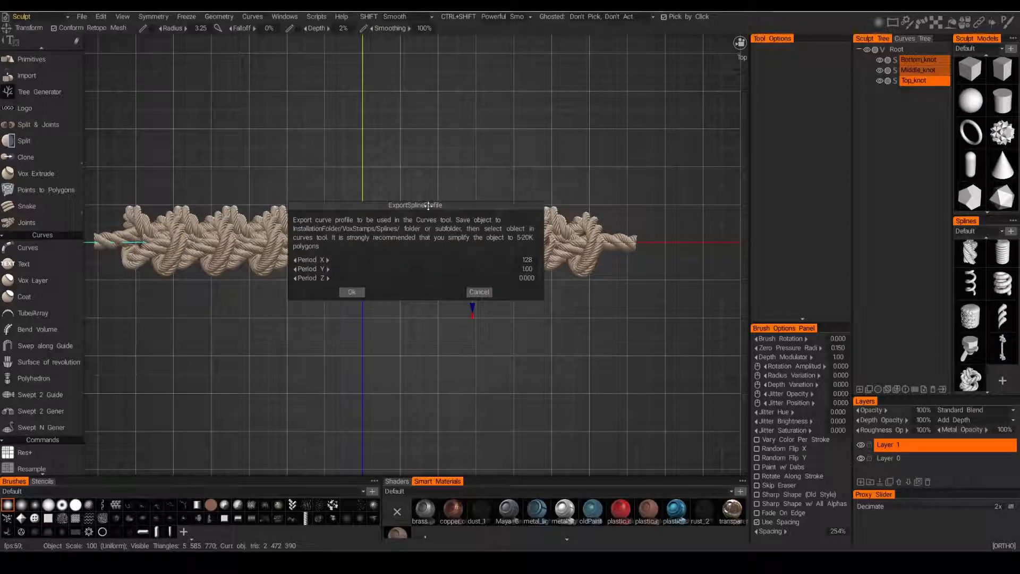
{"action": "left_click_drag", "start_coordinate": [428, 206], "coordinate": [466, 59]}
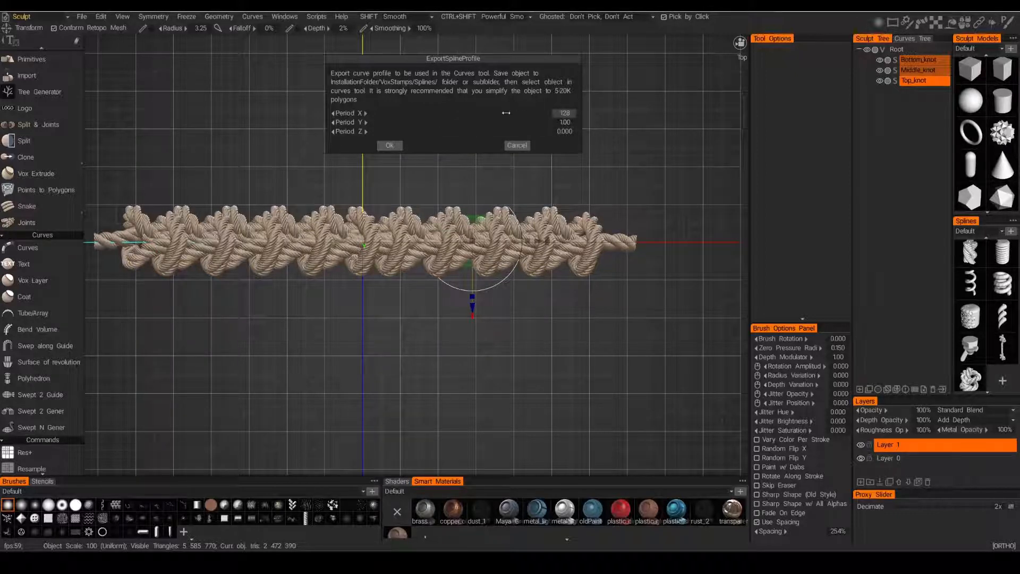
Step: Try X periods of 1.00 and 118 for the spline profile
{"action": "left_click_drag", "start_coordinate": [504, 110], "coordinate": [457, 115]}
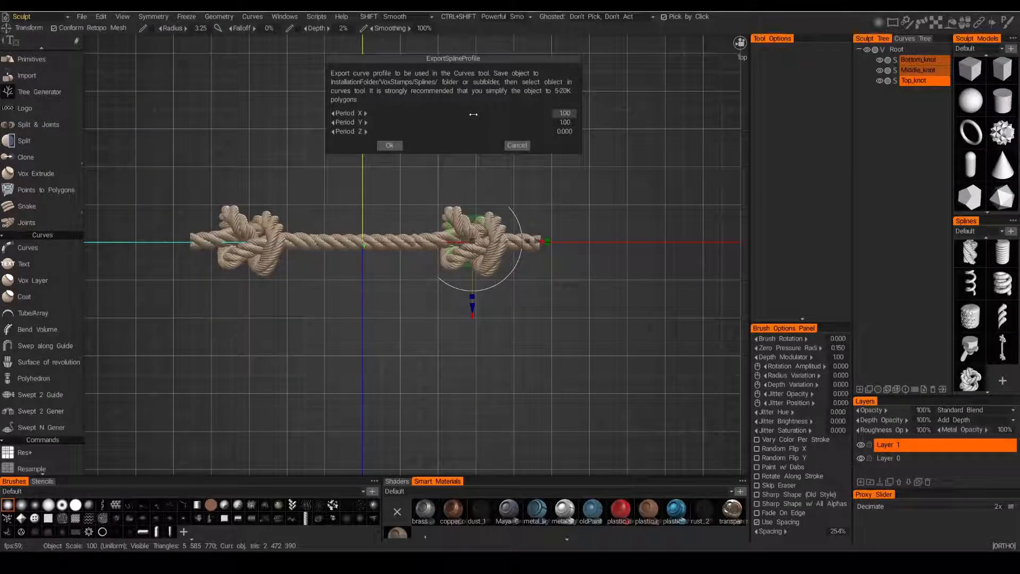
{"action": "mouse_move", "coordinate": [473, 115]}
{"action": "left_mouse_down"}
{"action": "mouse_move", "coordinate": [616, 118]}
{"action": "mouse_move", "coordinate": [528, 122]}
{"action": "mouse_move", "coordinate": [606, 138]}
{"action": "mouse_move", "coordinate": [514, 142]}
{"action": "left_mouse_up"}
{"action": "left_click_drag", "start_coordinate": [449, 111], "coordinate": [486, 120]}
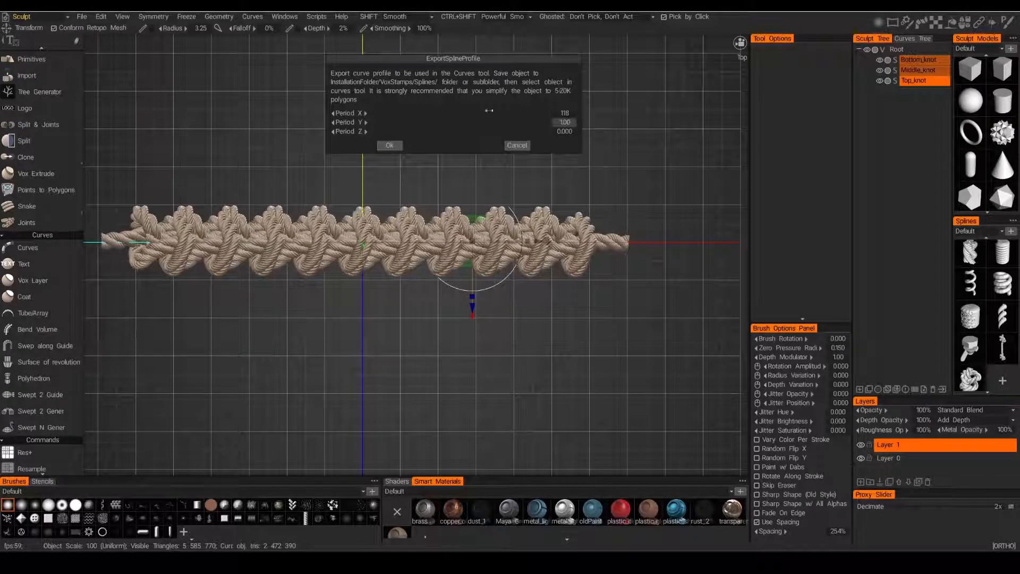
Step: Set the spline profile's X period to 128 and export it with a 93% polygon reduction
{"action": "left_click", "coordinate": [563, 112]}
{"action": "type", "text": "1.28"}
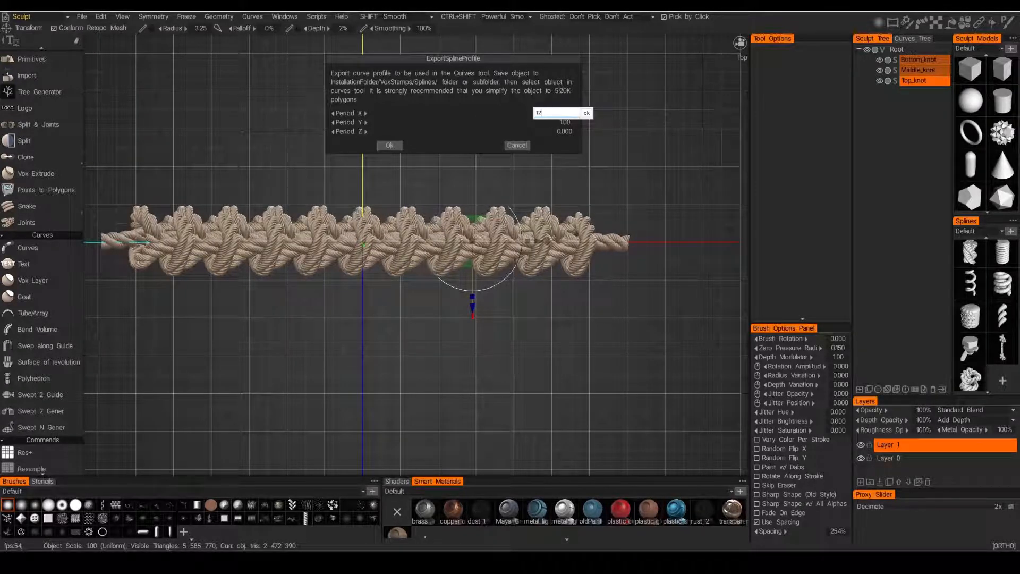
{"action": "key", "text": "Return"}
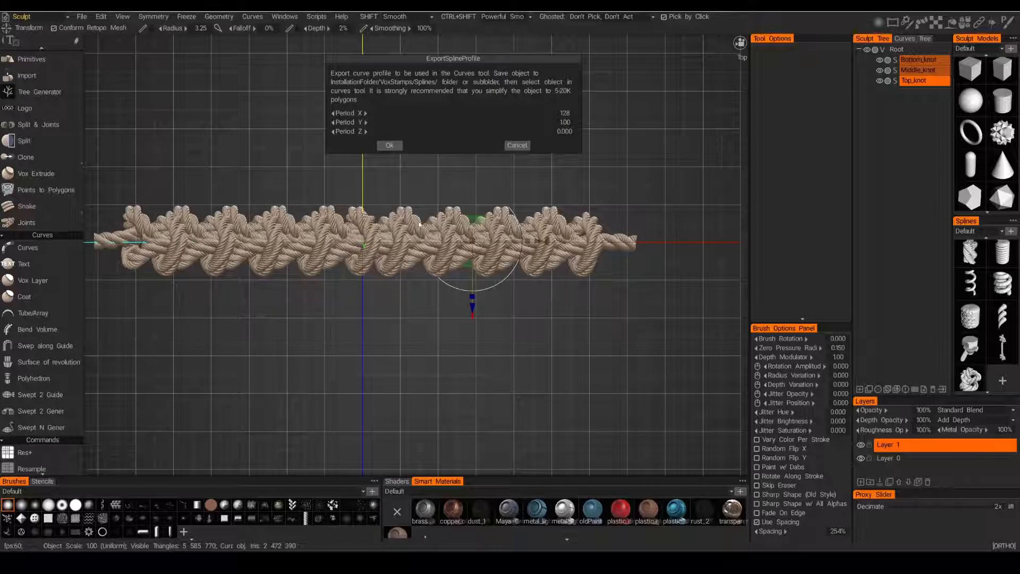
{"action": "left_click", "coordinate": [390, 146]}
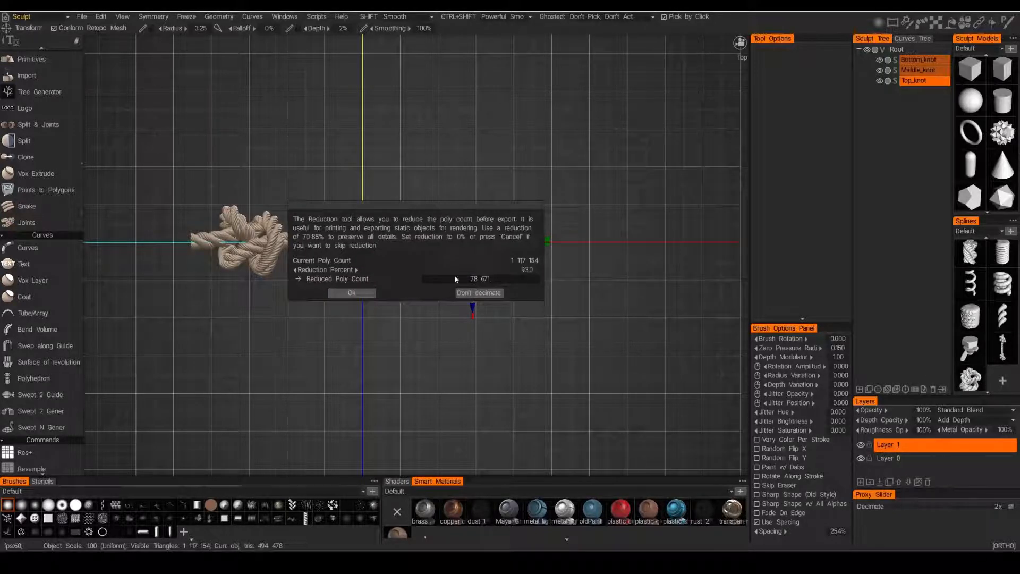
{"action": "left_click", "coordinate": [351, 293]}
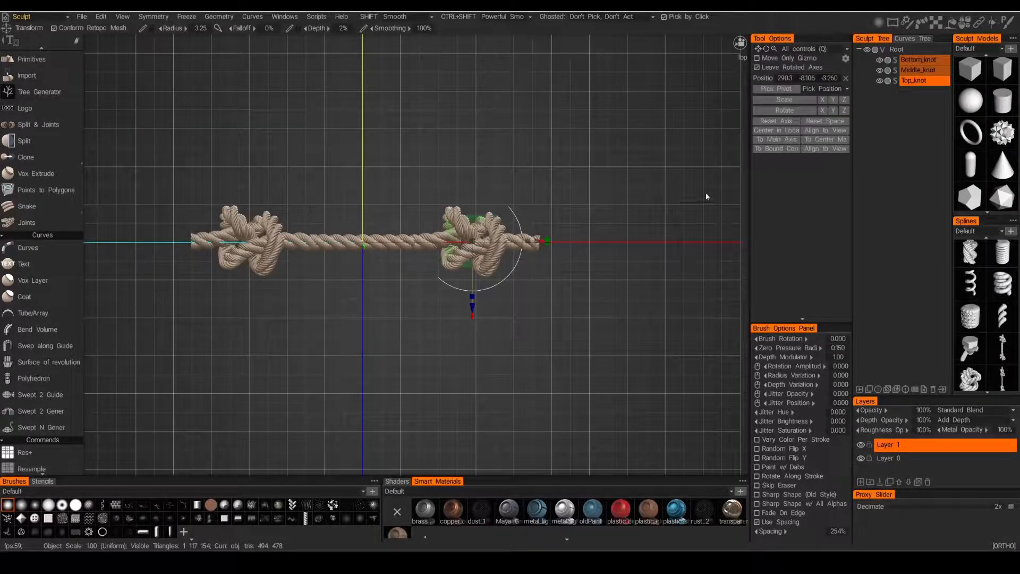
Step: Return to the Curves tool and clear all existing curve points
{"action": "scroll", "coordinate": [484, 312], "scroll_direction": "down", "scroll_amount": 4}
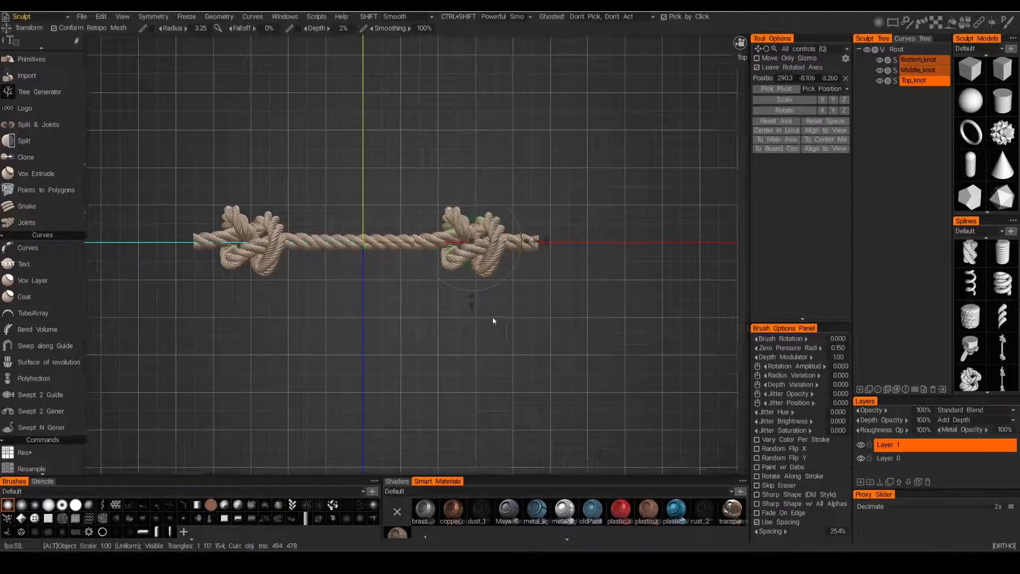
{"action": "left_click", "coordinate": [27, 248]}
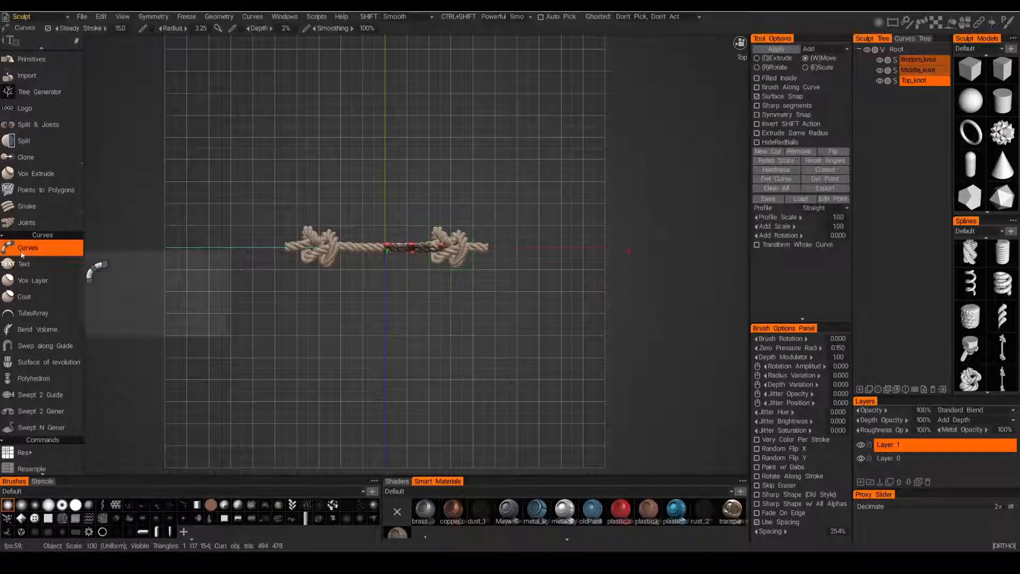
{"action": "left_click", "coordinate": [776, 188]}
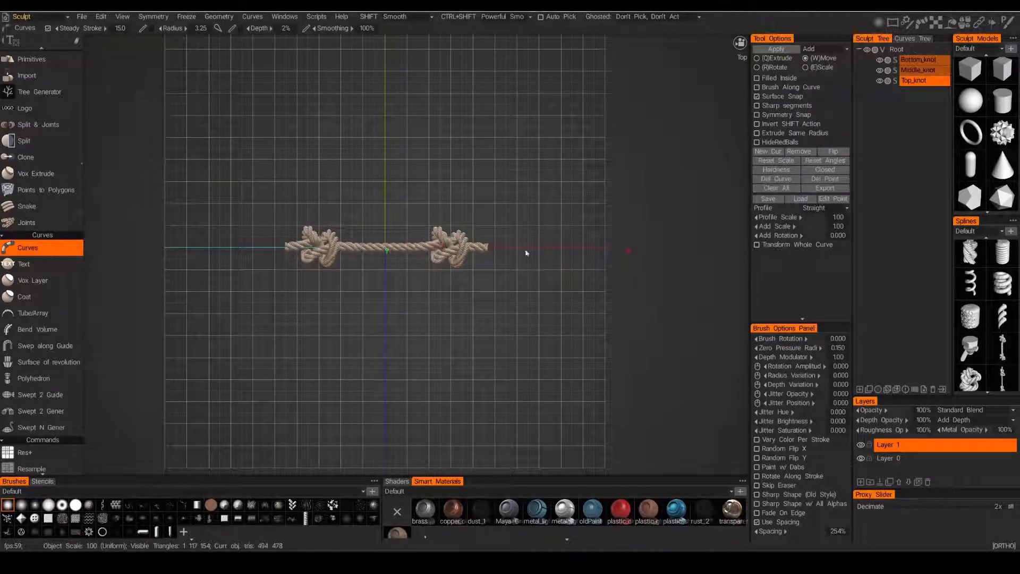
Step: Enlarge the brush radius and draw an arched five-point curve from the negative X axis up toward the vertical axis in the top view
{"action": "middle_click_drag", "start_coordinate": [333, 328], "coordinate": [356, 348]}
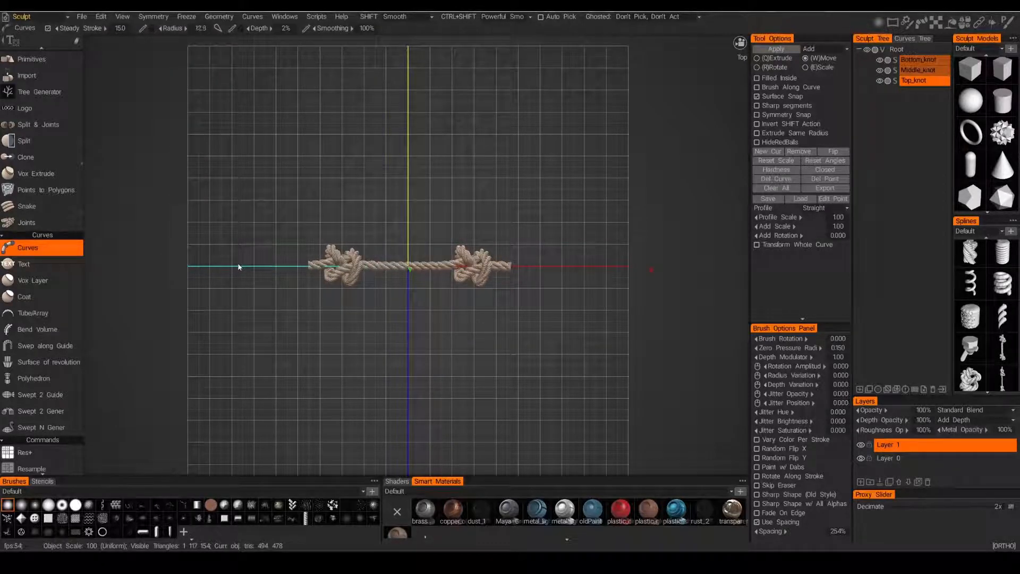
{"action": "scroll", "coordinate": [238, 268], "scroll_direction": "up", "scroll_amount": 5}
{"action": "mouse_move", "coordinate": [221, 270]}
{"action": "left_mouse_down"}
{"action": "mouse_move", "coordinate": [242, 182]}
{"action": "mouse_move", "coordinate": [269, 146]}
{"action": "mouse_move", "coordinate": [367, 121]}
{"action": "left_mouse_up"}
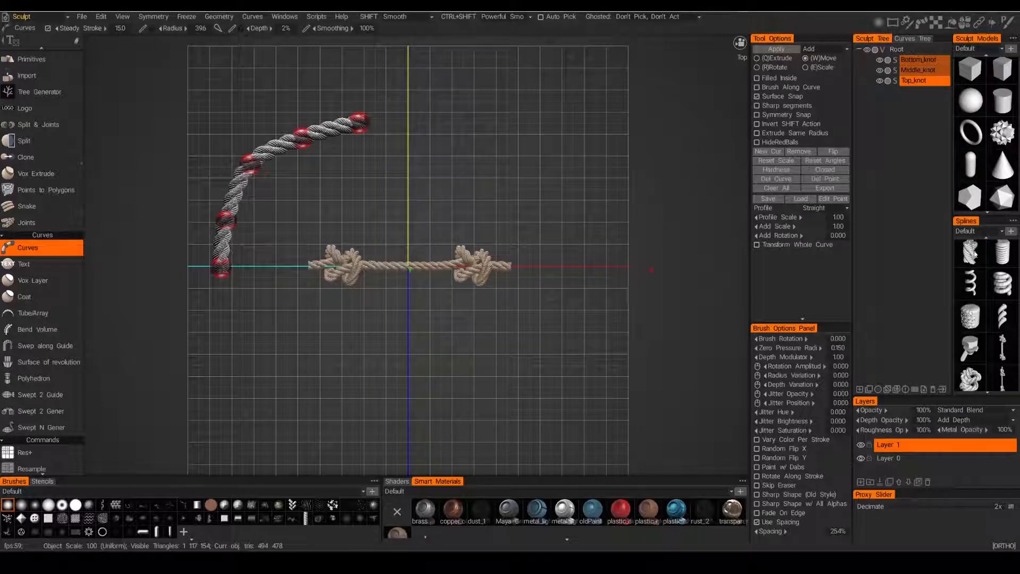
{"action": "scroll", "coordinate": [995, 358], "scroll_direction": "down", "scroll_amount": 1}
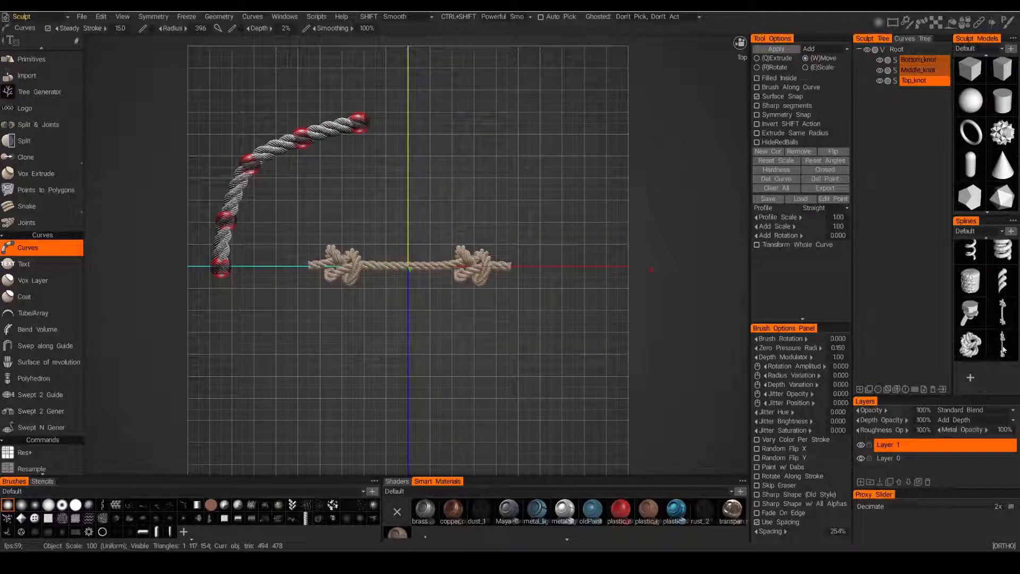
Step: Apply the exported knotted-rope profile to the arched curve and extend the curve into an inward spiral around the rope section
{"action": "left_click", "coordinate": [1002, 349]}
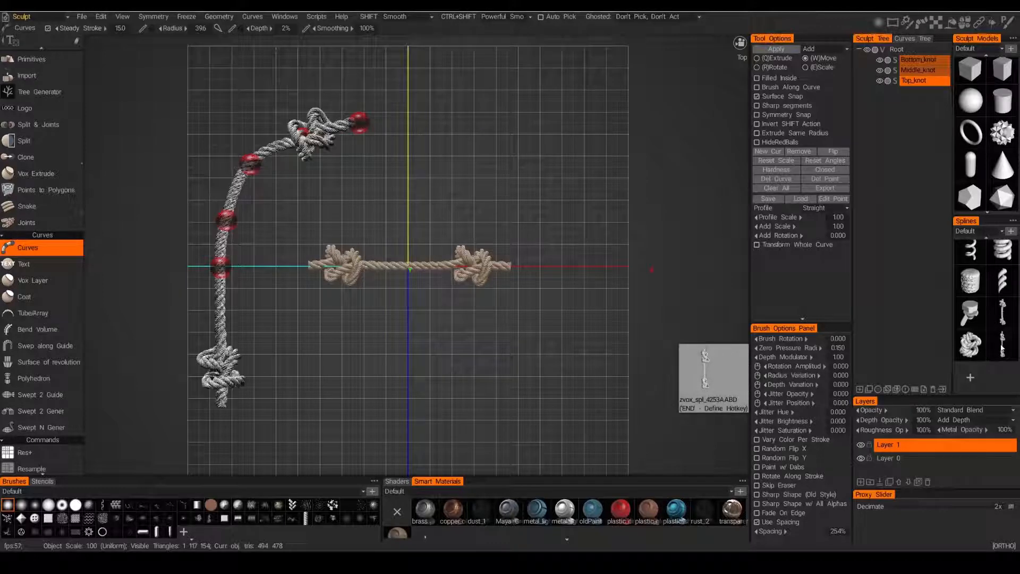
{"action": "left_click", "coordinate": [495, 130]}
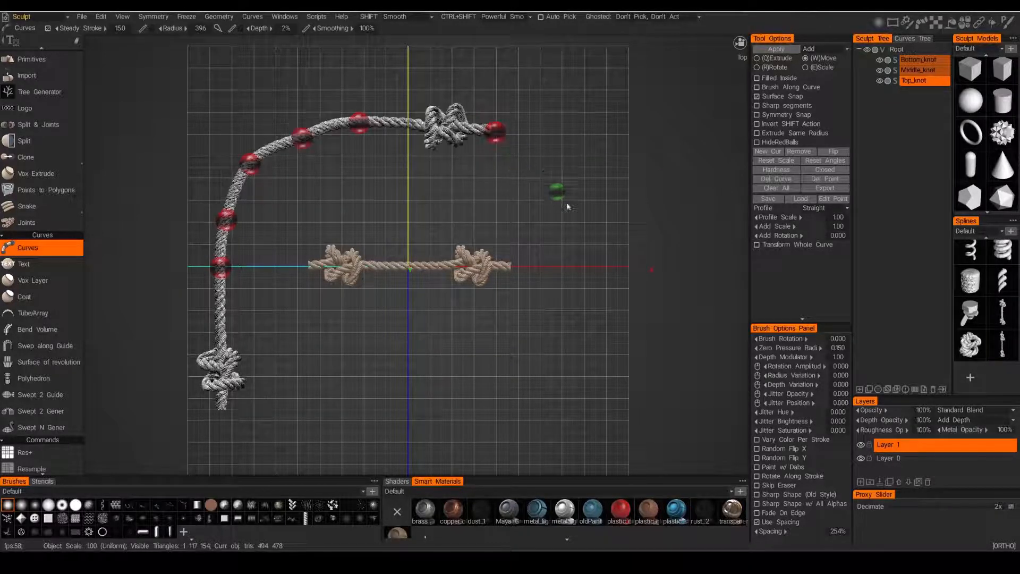
{"action": "left_click", "coordinate": [572, 209]}
{"action": "left_click", "coordinate": [593, 298]}
{"action": "left_click", "coordinate": [557, 381]}
{"action": "left_click", "coordinate": [447, 422]}
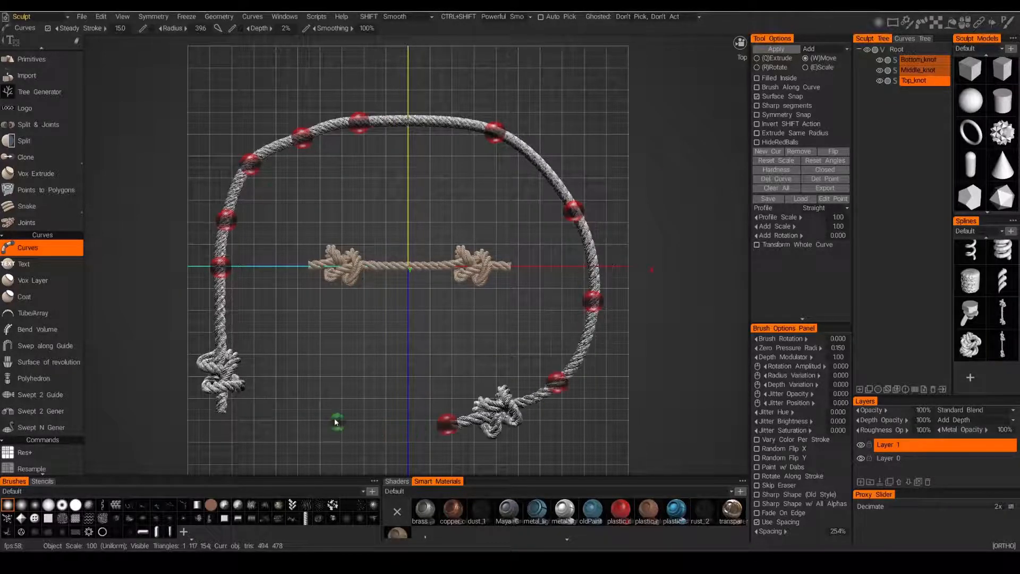
{"action": "left_click", "coordinate": [337, 419]}
{"action": "left_click", "coordinate": [278, 346]}
{"action": "left_click", "coordinate": [269, 266]}
{"action": "left_click", "coordinate": [295, 194]}
{"action": "left_click", "coordinate": [397, 171]}
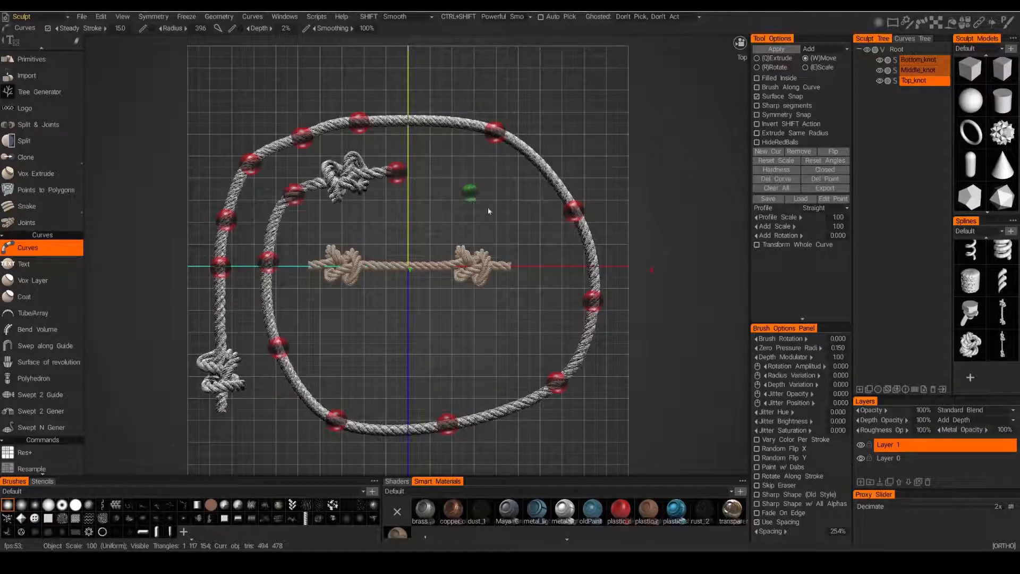
{"action": "left_click", "coordinate": [526, 232]}
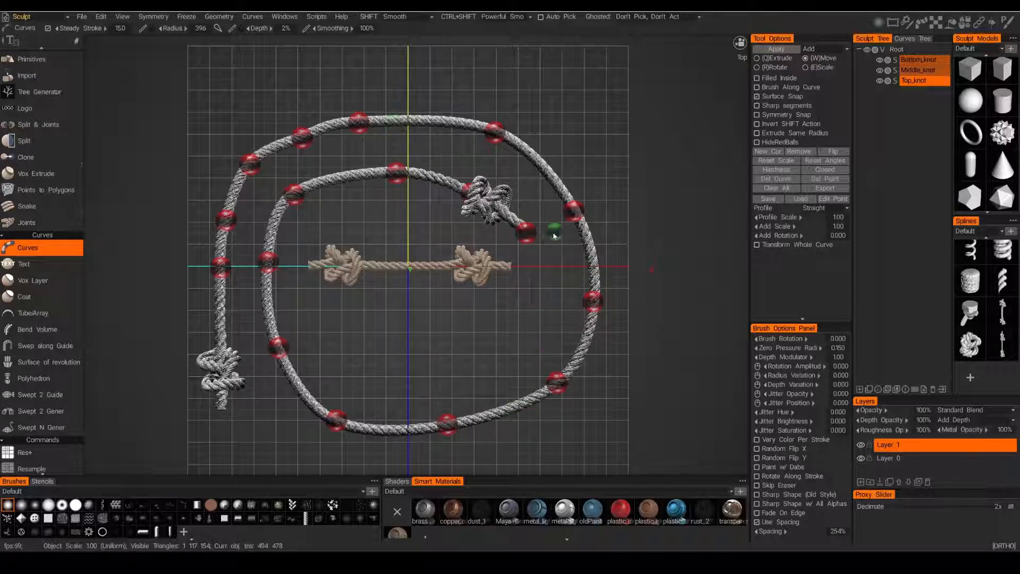
{"action": "right_click_drag", "start_coordinate": [568, 218], "coordinate": [744, 227], "text": "alt"}
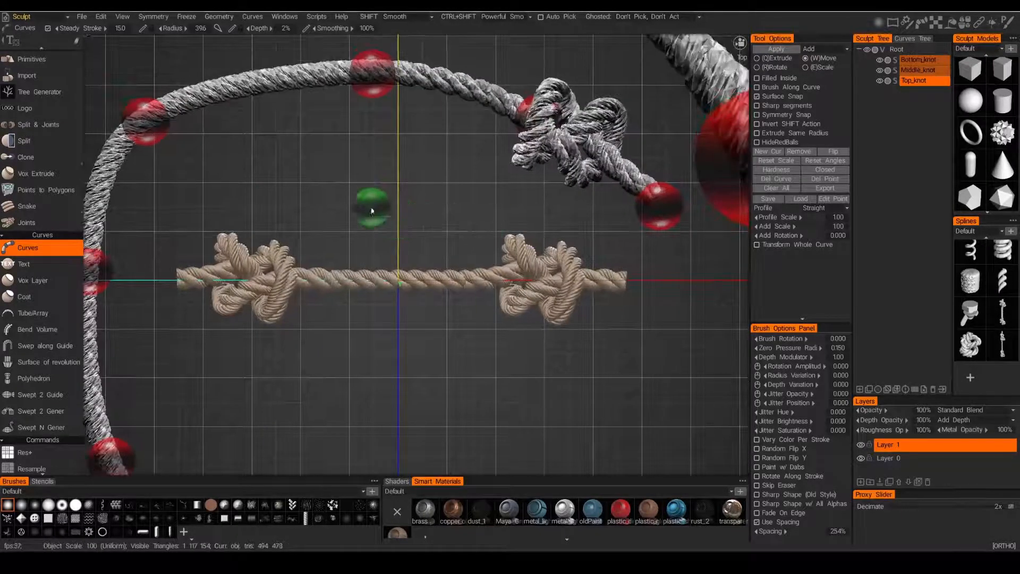
{"action": "middle_click_drag", "start_coordinate": [372, 210], "coordinate": [440, 286], "text": "alt"}
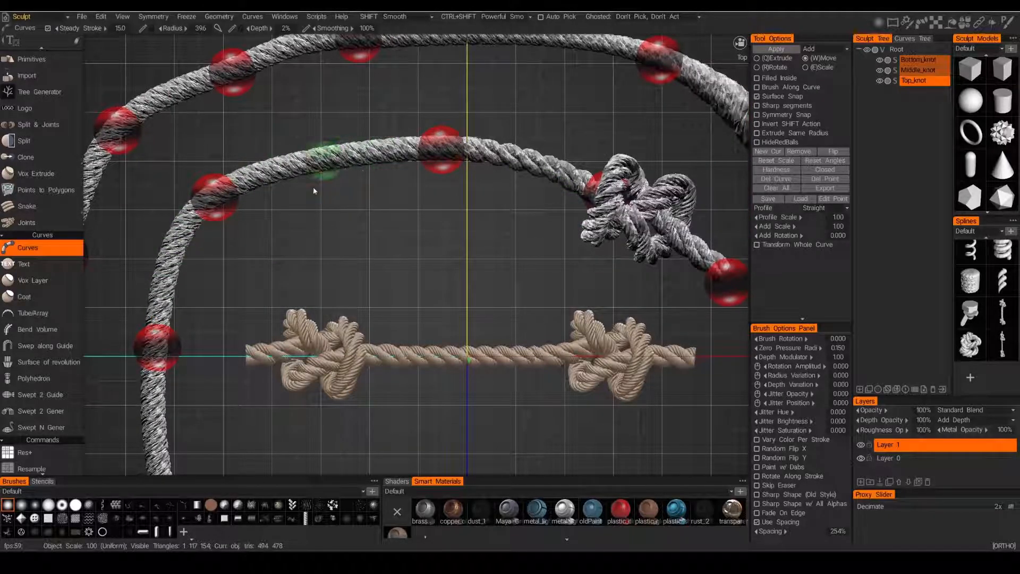
Step: Clear all curves and delete the exported knotted-rope profile from the spline library
{"action": "left_click", "coordinate": [770, 188]}
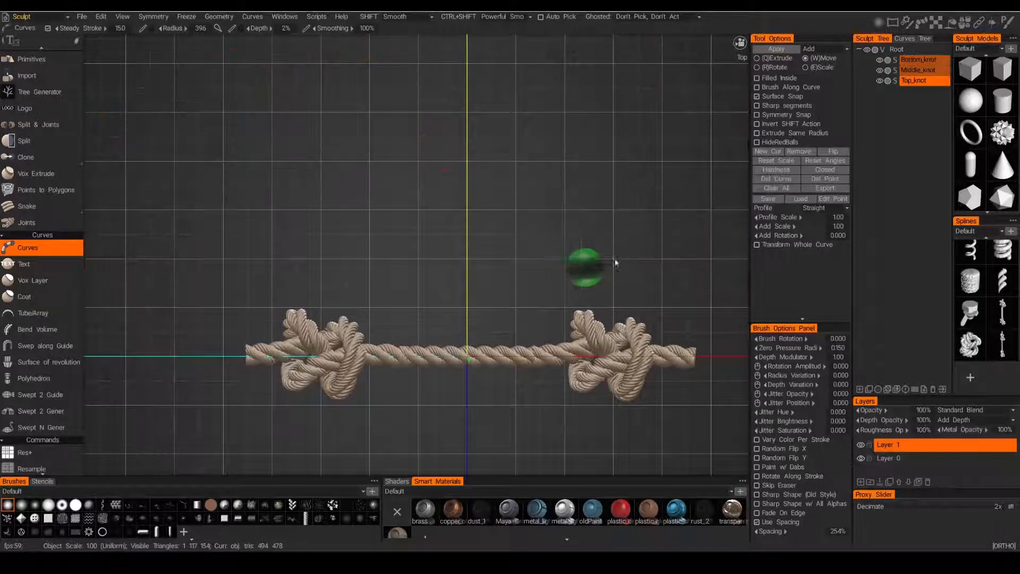
{"action": "mouse_move", "coordinate": [614, 262]}
{"action": "right_mouse_down", "text": "alt"}
{"action": "mouse_move", "coordinate": [553, 264]}
{"action": "mouse_move", "coordinate": [512, 245]}
{"action": "right_mouse_up", "text": "alt"}
{"action": "middle_click_drag", "start_coordinate": [512, 245], "coordinate": [447, 167], "text": "alt"}
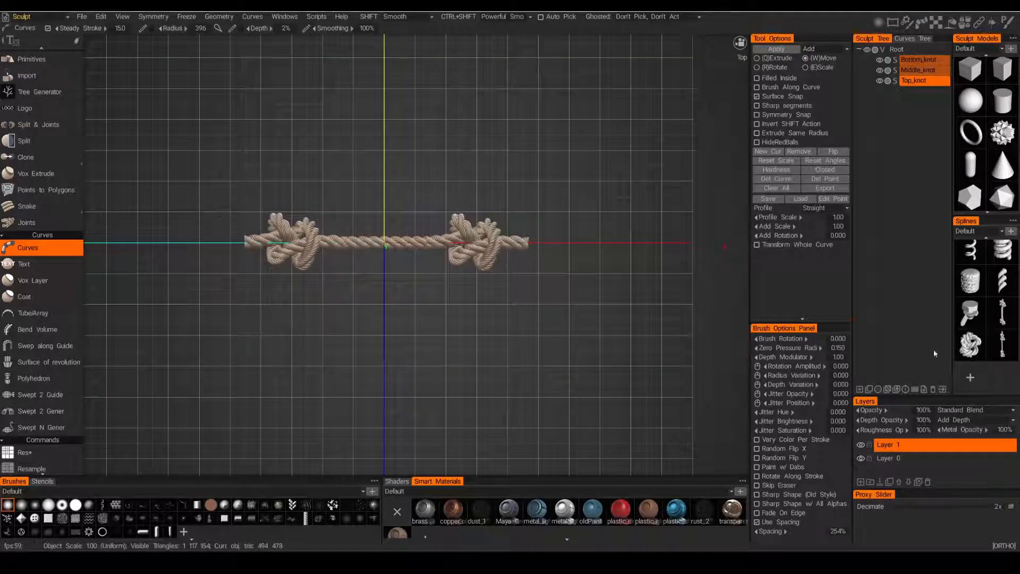
{"action": "right_click", "coordinate": [998, 344]}
{"action": "left_click", "coordinate": [977, 323]}
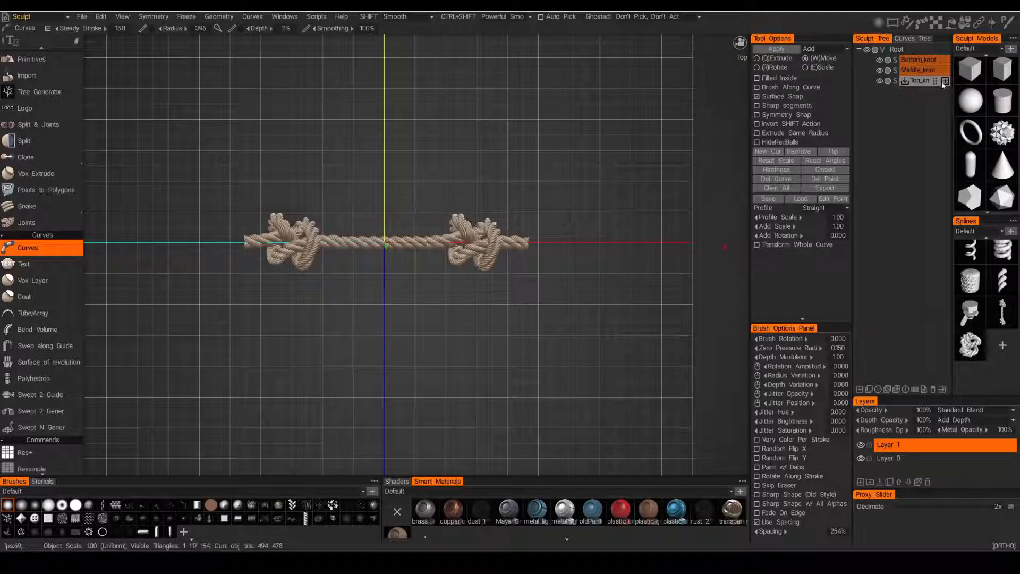
Step: Export the three selected knot objects as a spline profile with X period 250 and a 93% polygon reduction
{"action": "mouse_move", "coordinate": [933, 81]}
{"action": "left_mouse_down"}
{"action": "mouse_move", "coordinate": [1005, 332]}
{"action": "mouse_move", "coordinate": [1005, 383]}
{"action": "left_mouse_up"}
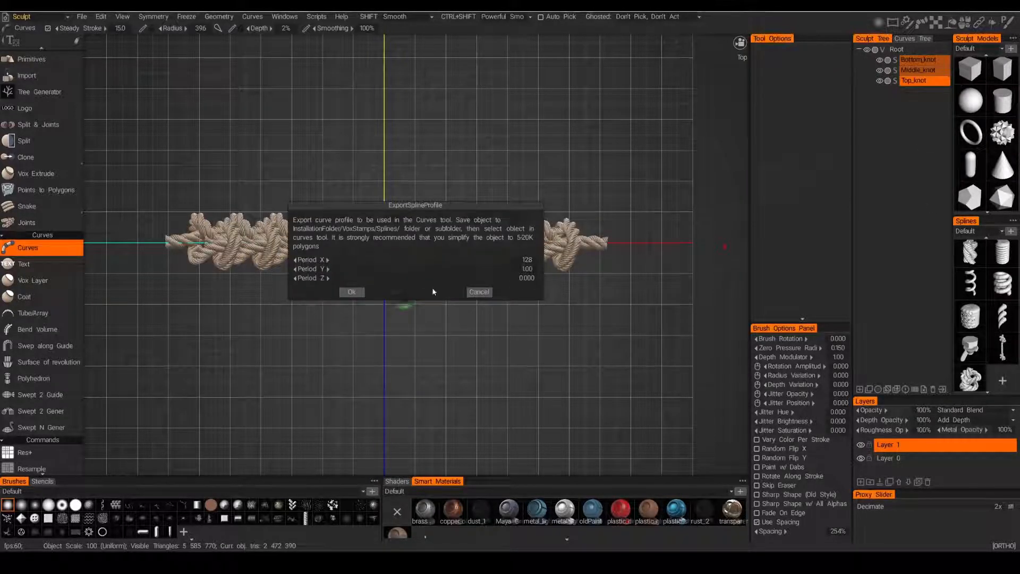
{"action": "left_click_drag", "start_coordinate": [460, 261], "coordinate": [514, 269]}
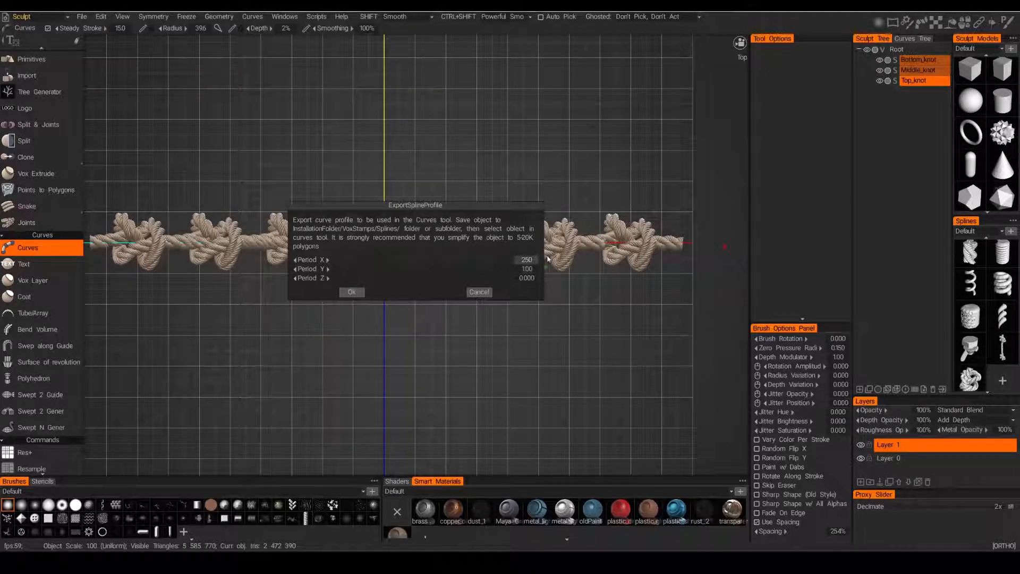
{"action": "left_click", "coordinate": [351, 291]}
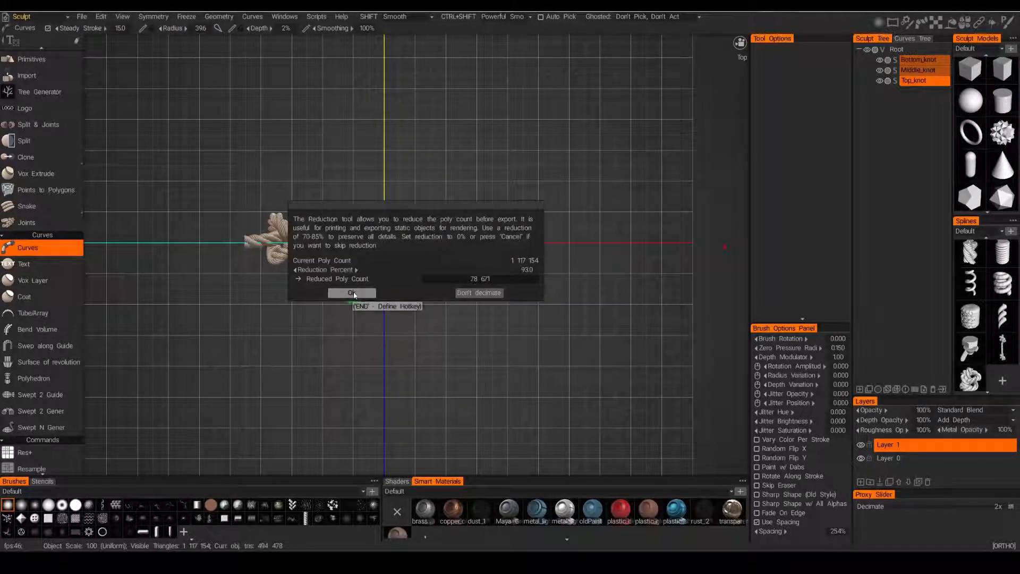
{"action": "left_click", "coordinate": [353, 293]}
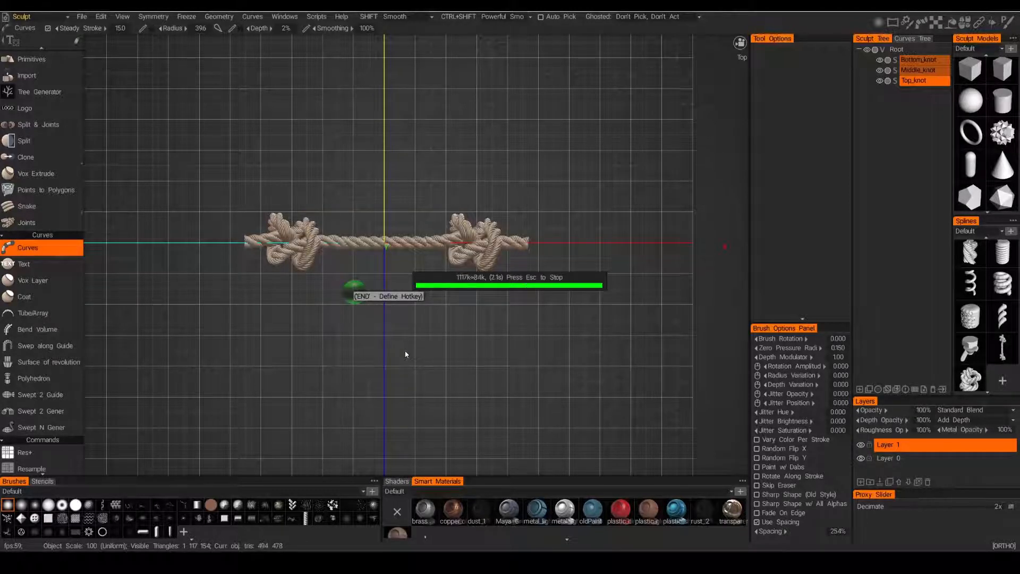
Step: Draw a 16-point inward spiral curve around the original rope section in the top view with the new knotted-rope profile
{"action": "scroll", "coordinate": [989, 336], "scroll_direction": "down", "scroll_amount": 1}
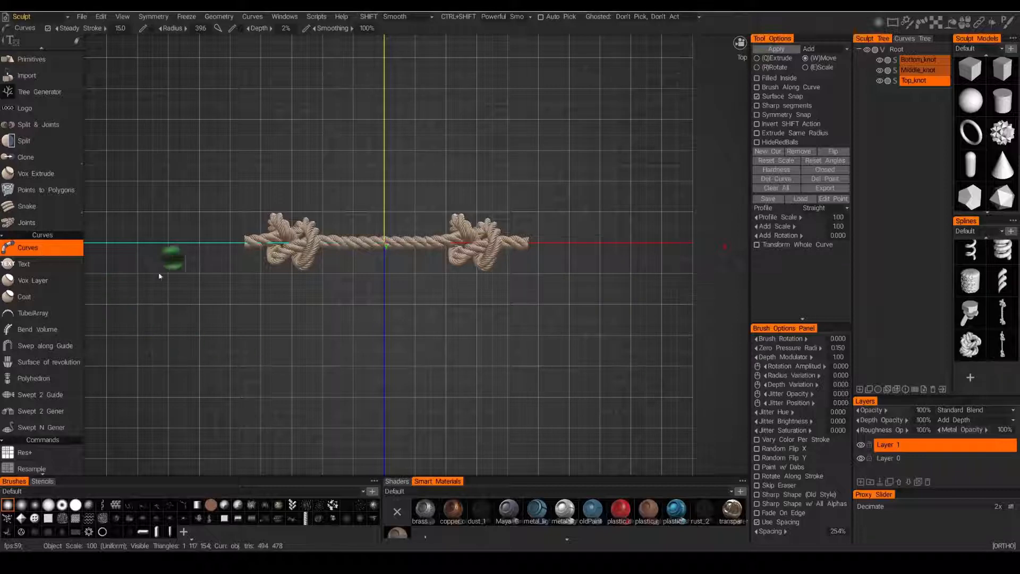
{"action": "right_click_drag", "start_coordinate": [247, 314], "coordinate": [165, 344]}
{"action": "left_click", "coordinate": [163, 341]}
{"action": "left_click", "coordinate": [170, 247]}
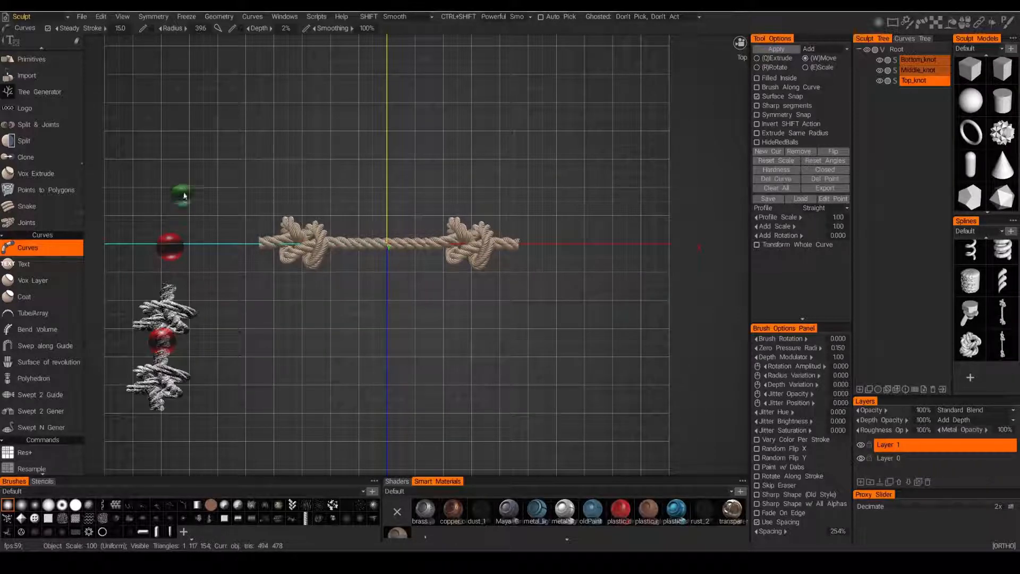
{"action": "left_click", "coordinate": [192, 173]}
{"action": "left_click", "coordinate": [303, 137]}
{"action": "left_click", "coordinate": [455, 112]}
{"action": "left_click", "coordinate": [607, 136]}
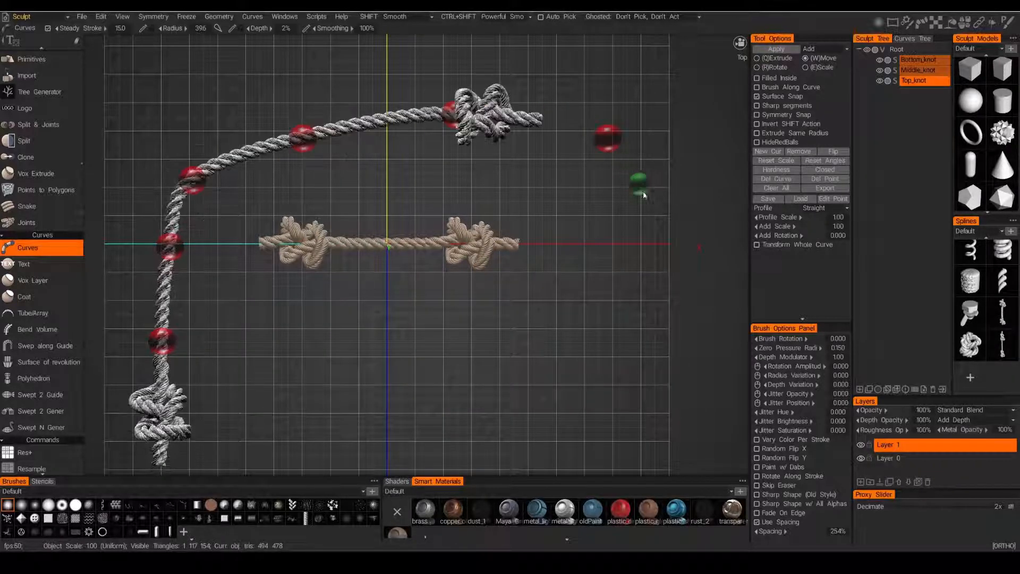
{"action": "left_click", "coordinate": [653, 242]}
{"action": "left_click", "coordinate": [598, 352]}
{"action": "left_click", "coordinate": [485, 395]}
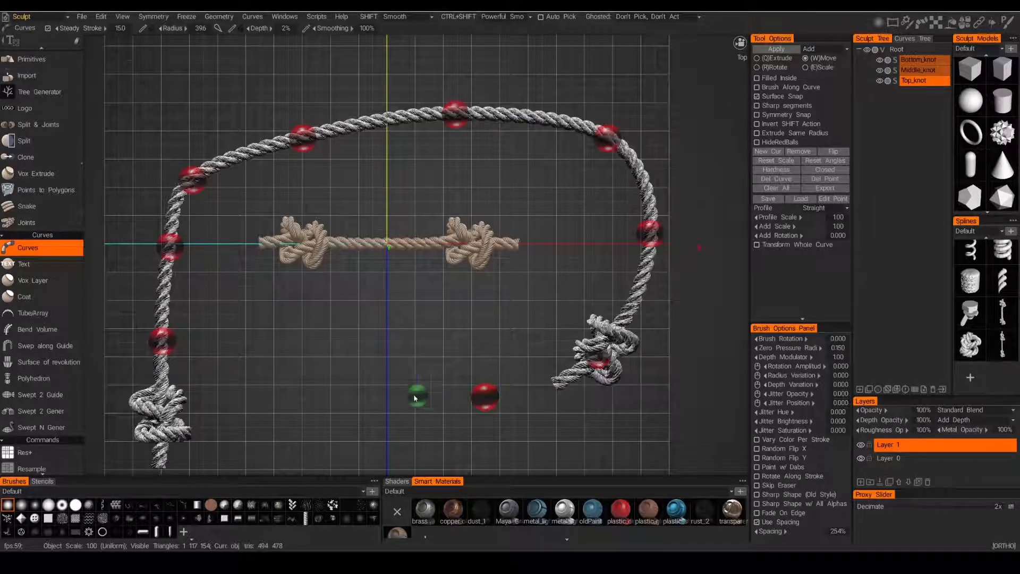
{"action": "left_click", "coordinate": [357, 384]}
{"action": "left_click", "coordinate": [238, 355]}
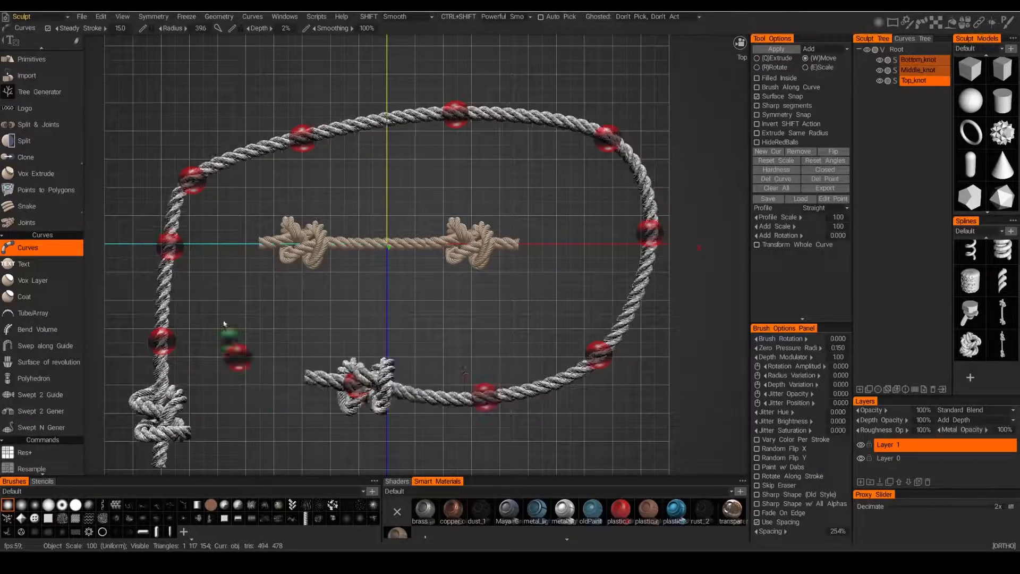
{"action": "left_click", "coordinate": [217, 232]}
{"action": "left_click", "coordinate": [274, 171]}
{"action": "left_click", "coordinate": [390, 170]}
{"action": "left_click", "coordinate": [514, 183]}
{"action": "left_click", "coordinate": [557, 221]}
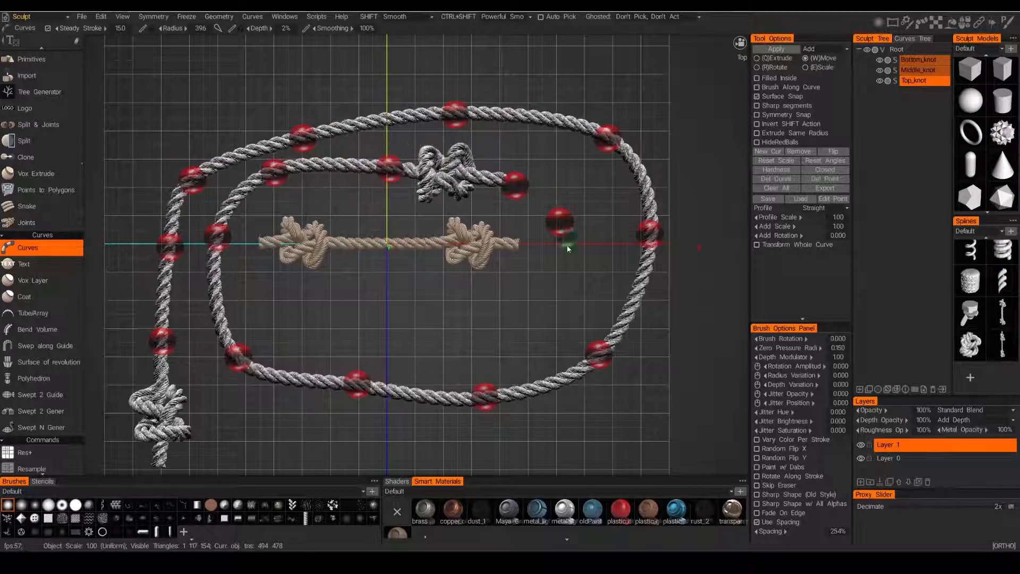
Step: Move the spiral's control points along its upper arc, lower edge and inner loop to round out its shape
{"action": "middle_click_drag", "start_coordinate": [500, 291], "coordinate": [493, 286], "text": "alt"}
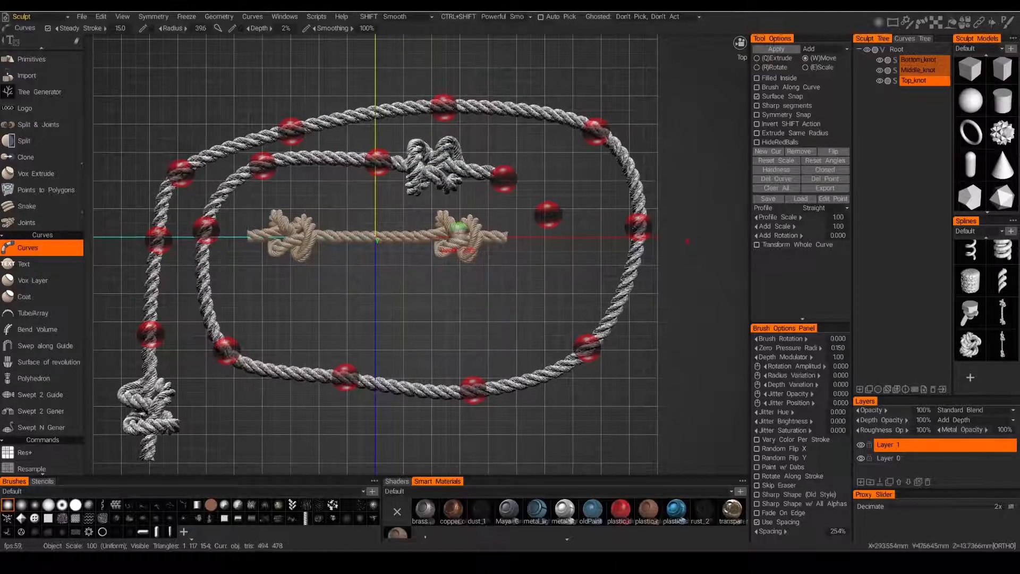
{"action": "left_click_drag", "start_coordinate": [186, 182], "coordinate": [217, 123]}
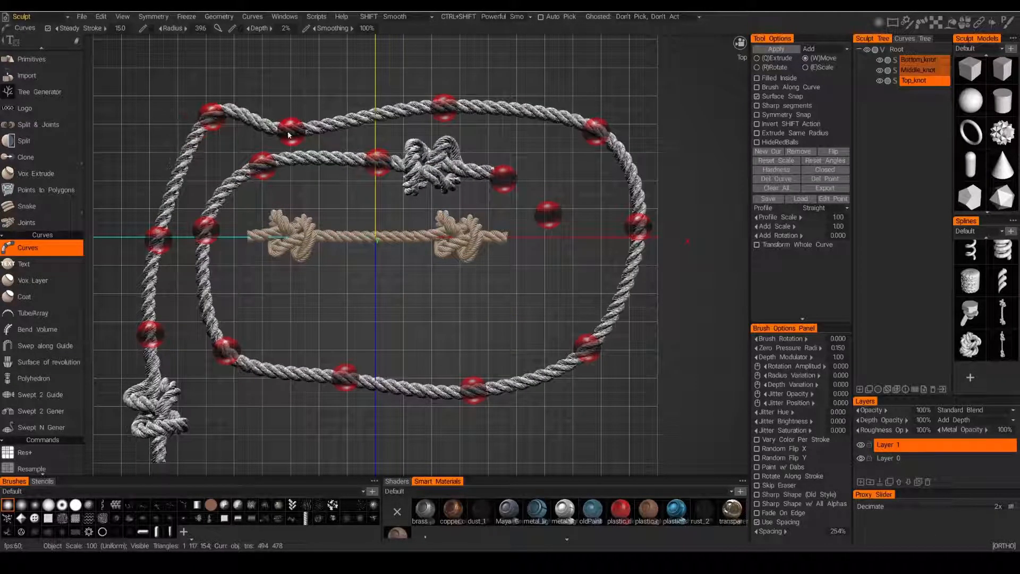
{"action": "left_click_drag", "start_coordinate": [291, 134], "coordinate": [342, 79]}
{"action": "left_click_drag", "start_coordinate": [443, 97], "coordinate": [490, 69]}
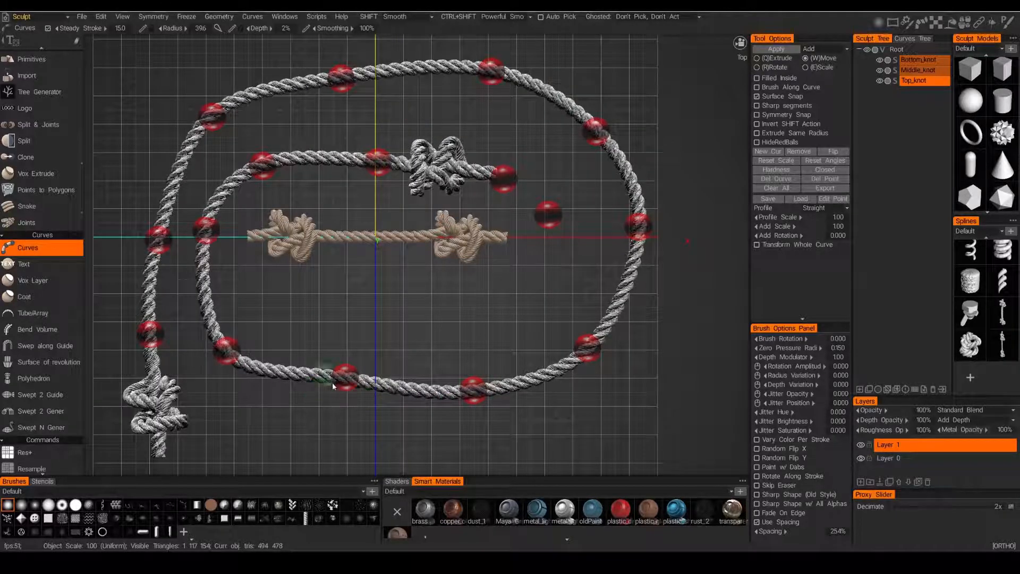
{"action": "mouse_move", "coordinate": [336, 381]}
{"action": "left_mouse_down"}
{"action": "mouse_move", "coordinate": [335, 411]}
{"action": "mouse_move", "coordinate": [403, 406]}
{"action": "mouse_move", "coordinate": [332, 404]}
{"action": "mouse_move", "coordinate": [271, 385]}
{"action": "mouse_move", "coordinate": [319, 397]}
{"action": "mouse_move", "coordinate": [365, 391]}
{"action": "mouse_move", "coordinate": [338, 396]}
{"action": "left_mouse_up"}
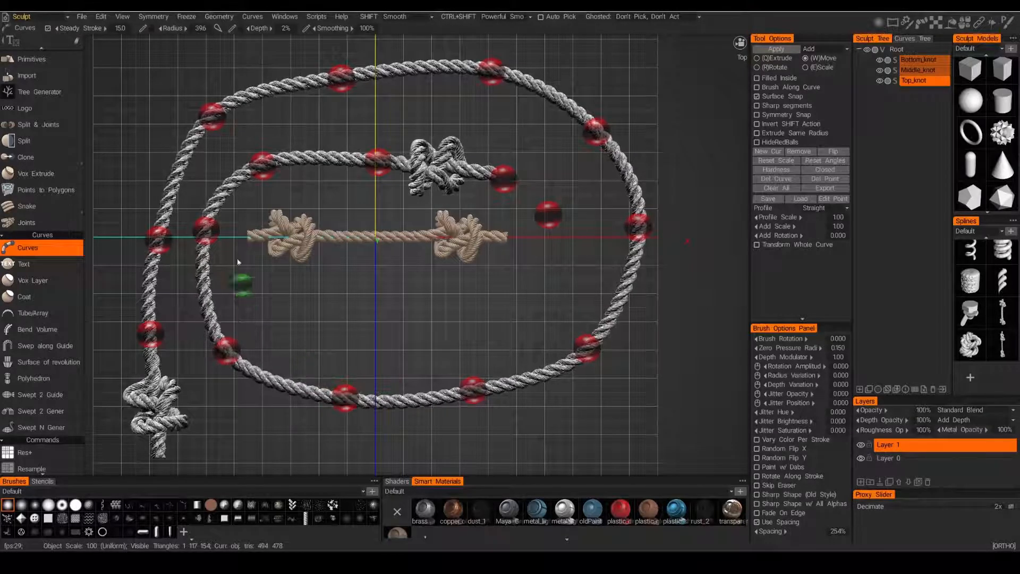
{"action": "left_click_drag", "start_coordinate": [205, 260], "coordinate": [205, 265]}
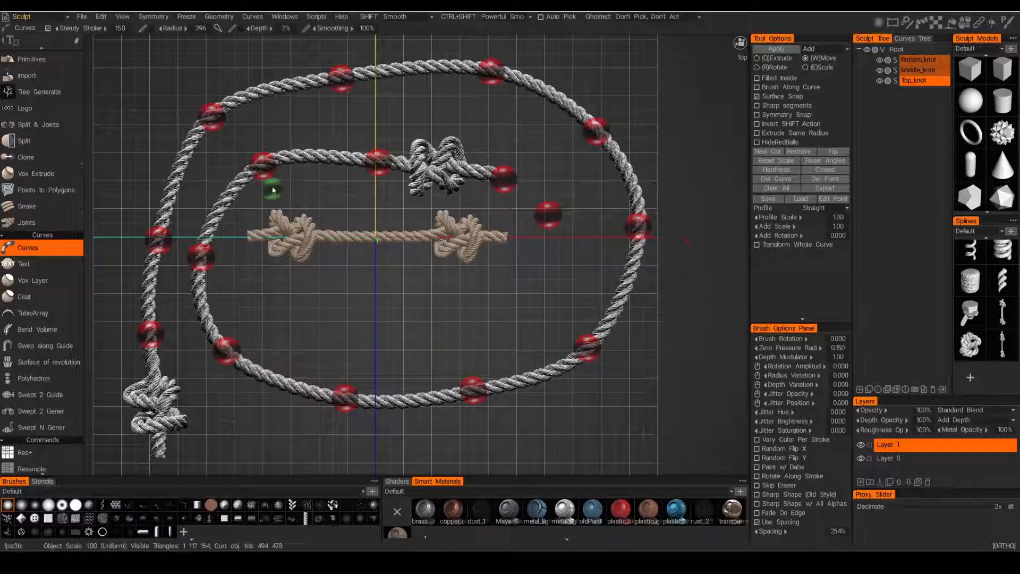
{"action": "left_click_drag", "start_coordinate": [263, 164], "coordinate": [255, 169]}
{"action": "left_click_drag", "start_coordinate": [380, 161], "coordinate": [352, 142]}
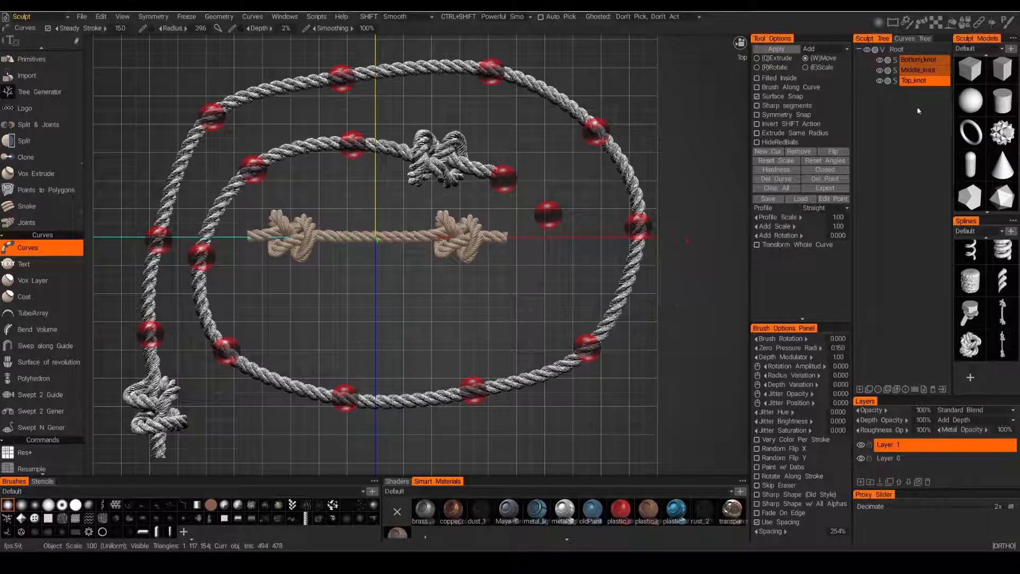
Step: Add a new empty volume below Top_knot and apply the spiral rope curve to it as geometry
{"action": "left_click", "coordinate": [922, 82]}
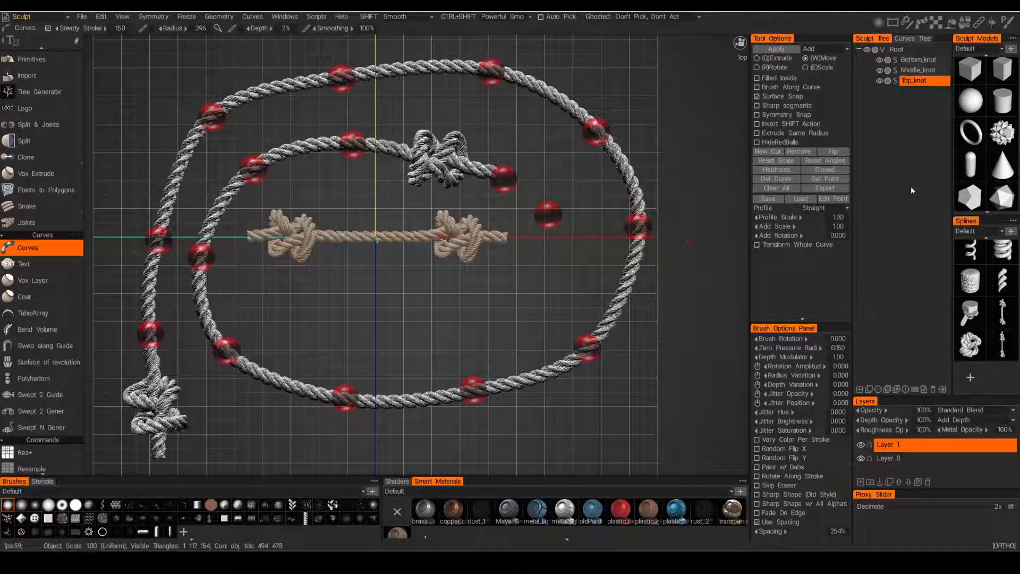
{"action": "left_click", "coordinate": [859, 389]}
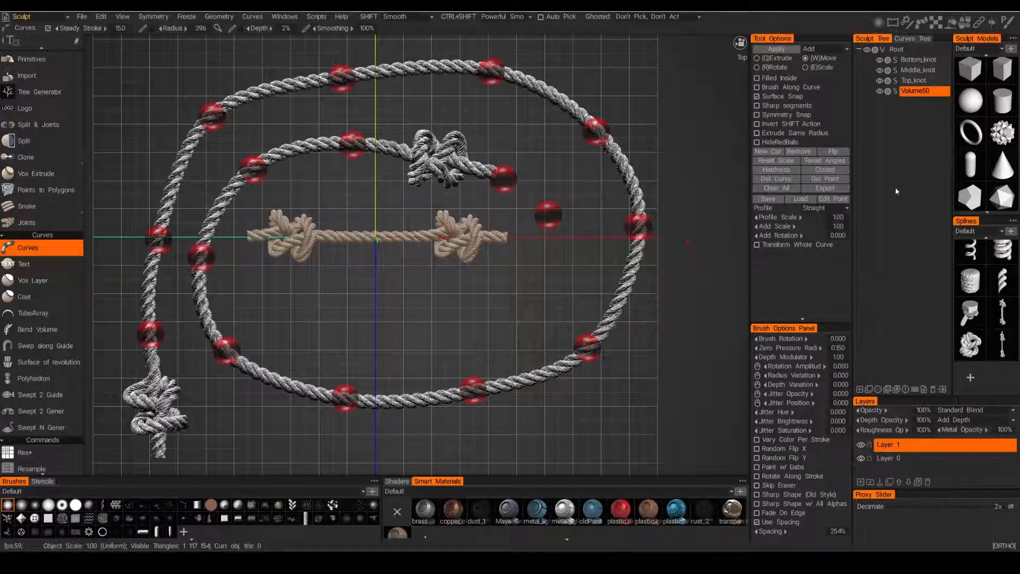
{"action": "left_click", "coordinate": [776, 49]}
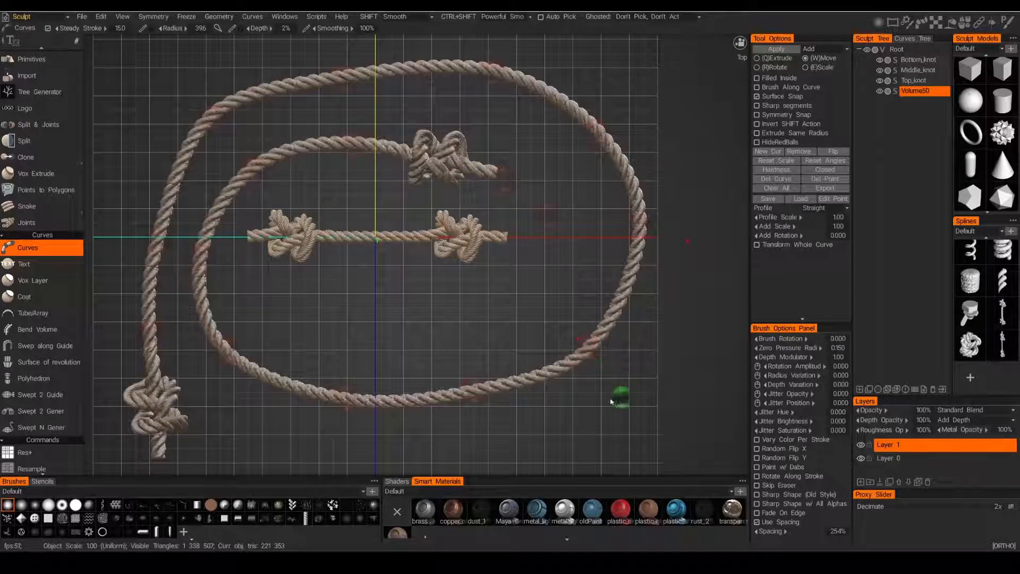
{"action": "right_click_drag", "start_coordinate": [485, 342], "coordinate": [431, 340], "text": "alt"}
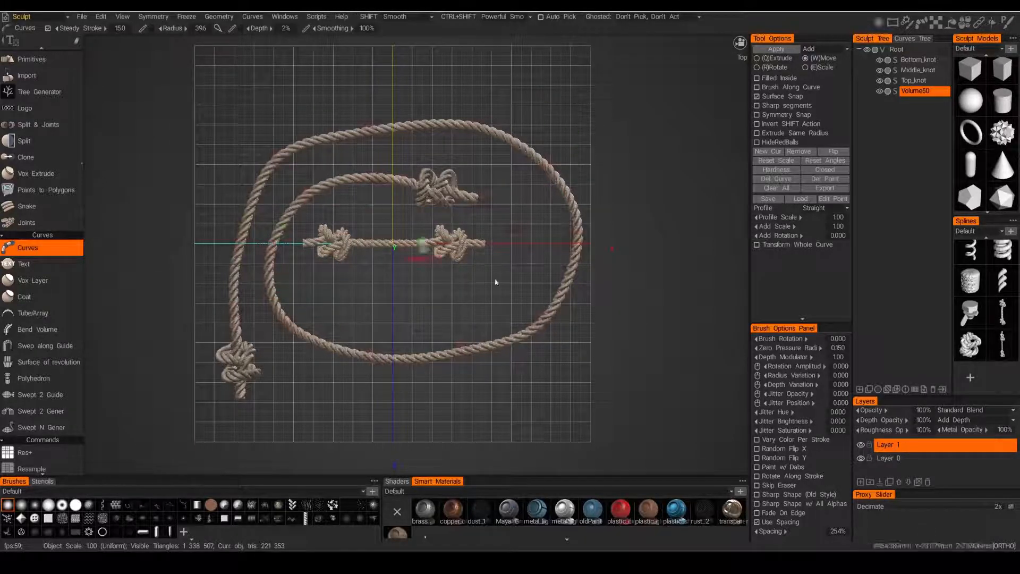
Step: Duplicate the Bottom_knot object and rename the copy singleKnot
{"action": "left_click", "coordinate": [916, 59]}
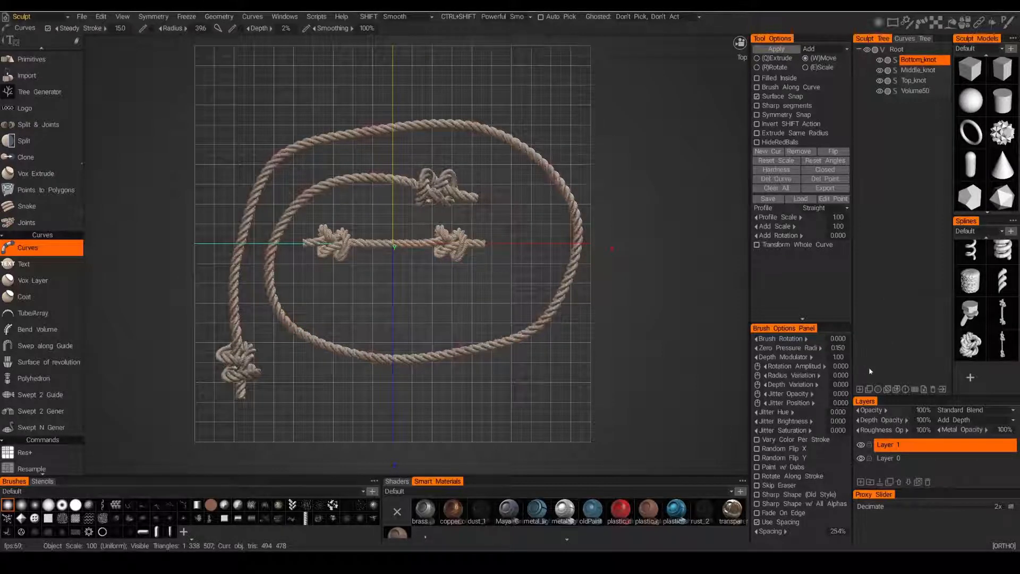
{"action": "left_click", "coordinate": [868, 389]}
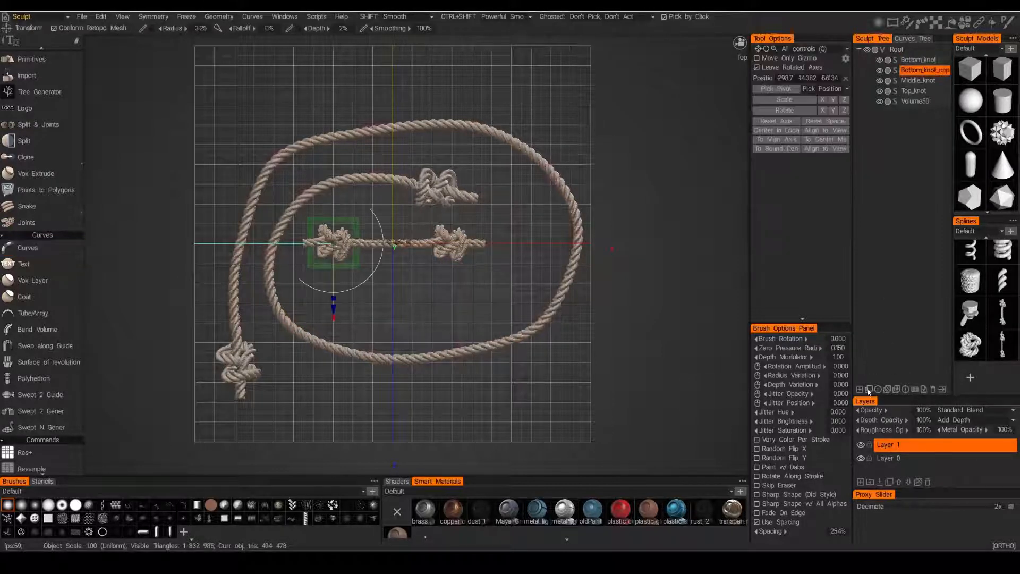
{"action": "double_click", "coordinate": [923, 72]}
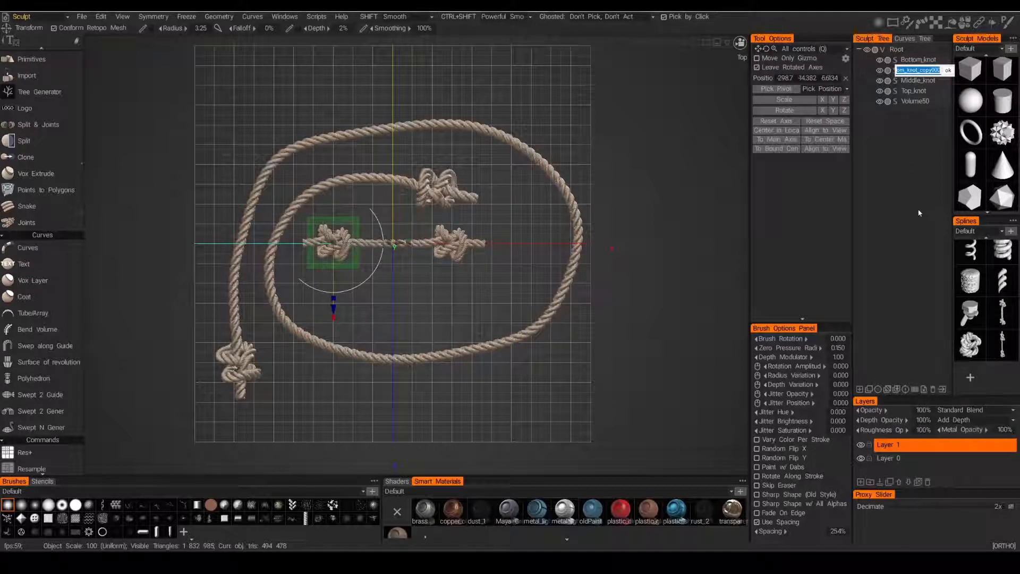
{"action": "type", "text": "singleKnot"}
{"action": "key", "text": "Return"}
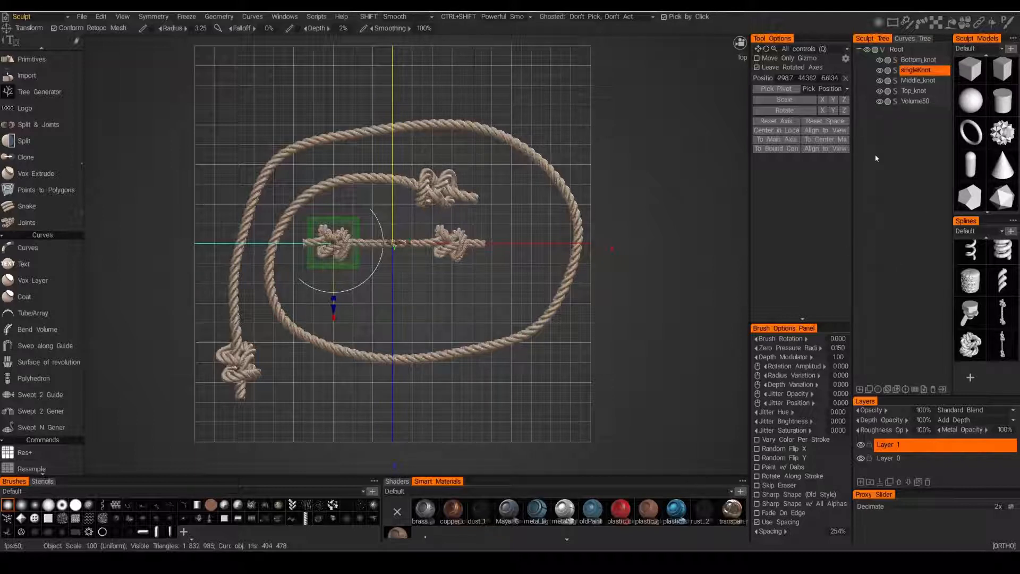
Step: Export the singleKnot object as a spline profile with Period X 256 and a 93% polygon reduction
{"action": "mouse_move", "coordinate": [938, 73]}
{"action": "mouse_move", "coordinate": [938, 70]}
{"action": "left_mouse_down"}
{"action": "mouse_move", "coordinate": [982, 315]}
{"action": "mouse_move", "coordinate": [972, 385]}
{"action": "left_mouse_up"}
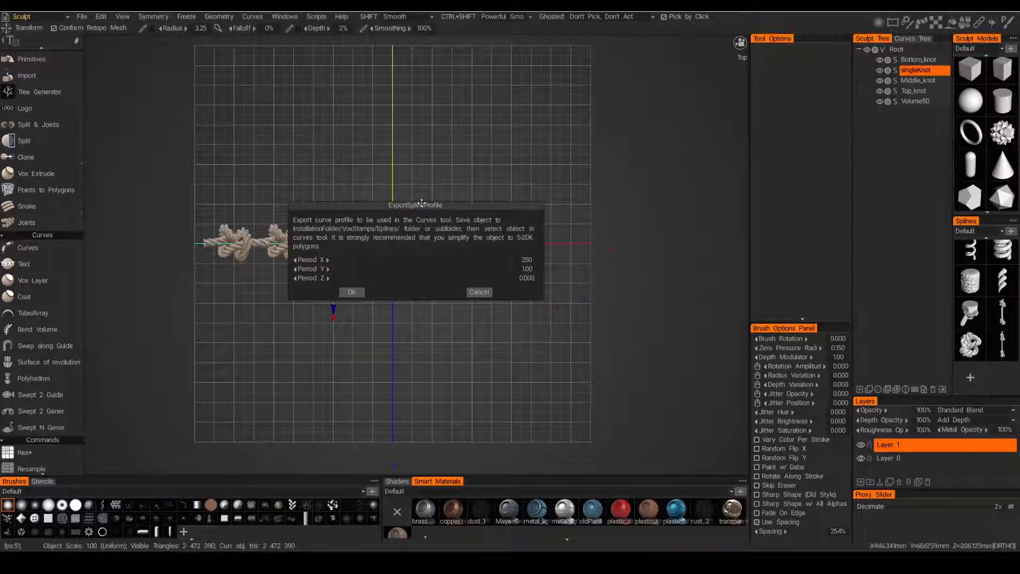
{"action": "left_click_drag", "start_coordinate": [423, 212], "coordinate": [547, 140]}
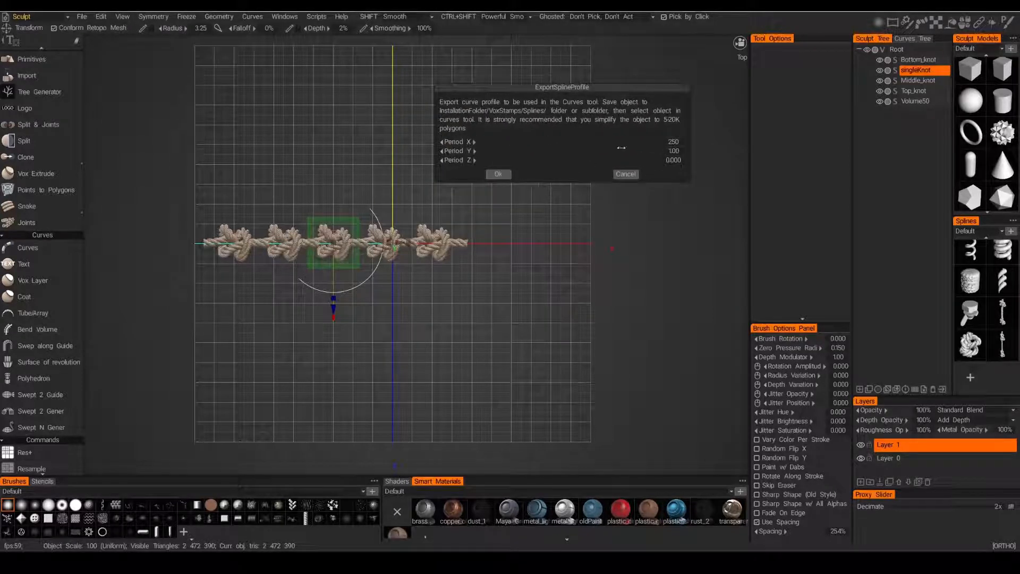
{"action": "left_click_drag", "start_coordinate": [621, 148], "coordinate": [660, 158]}
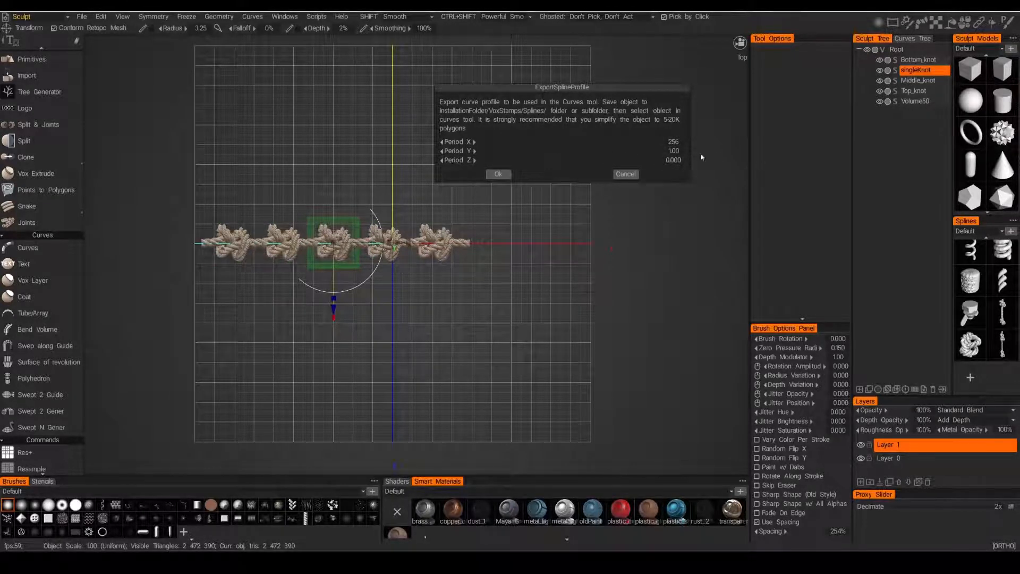
{"action": "left_click", "coordinate": [498, 174]}
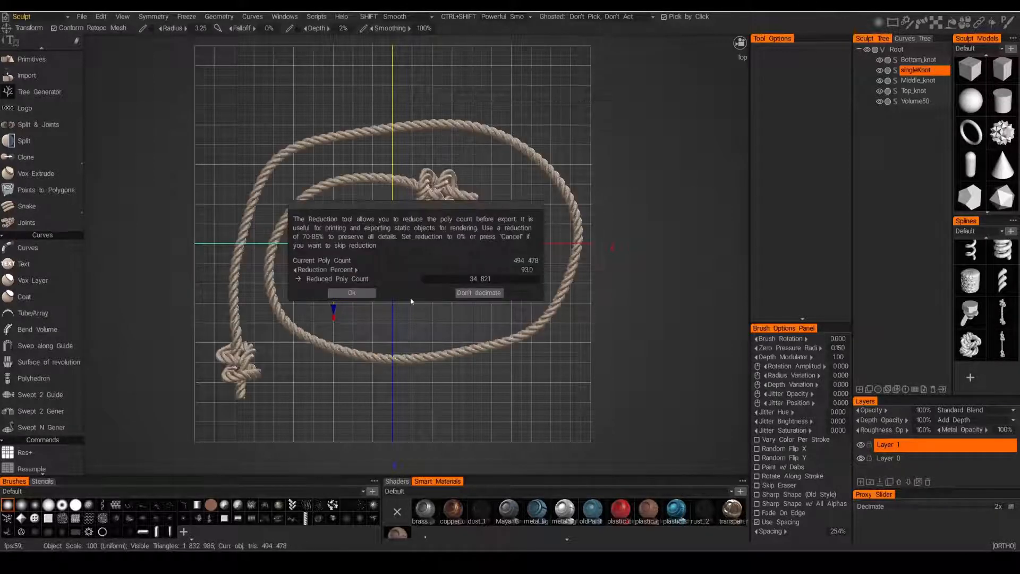
{"action": "left_click", "coordinate": [352, 292]}
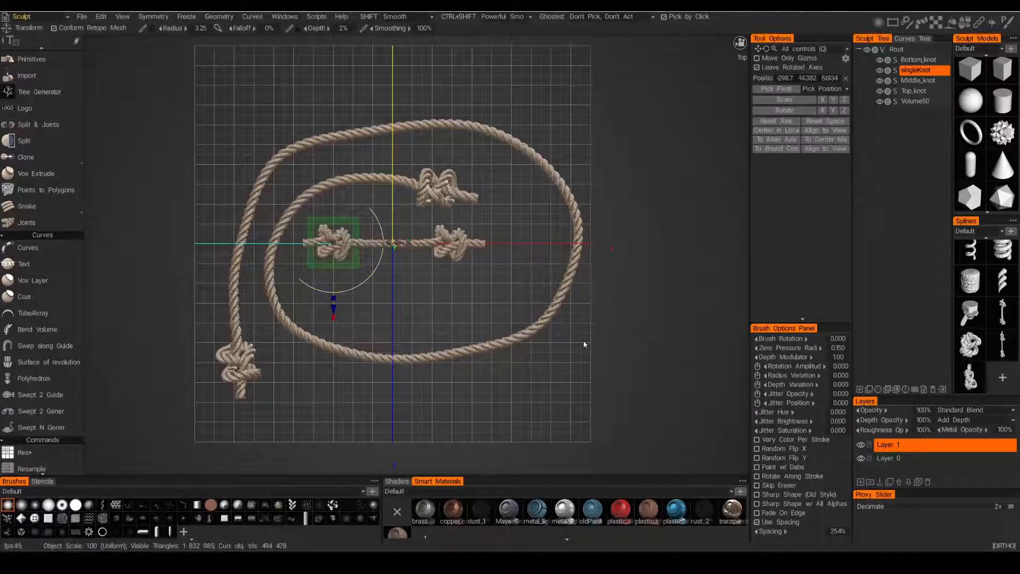
Step: Try the exported single-knot profile on the existing spiral curve with the Curves tool and enlarge its knots with Add Scale
{"action": "scroll", "coordinate": [611, 297], "scroll_direction": "down", "scroll_amount": 2}
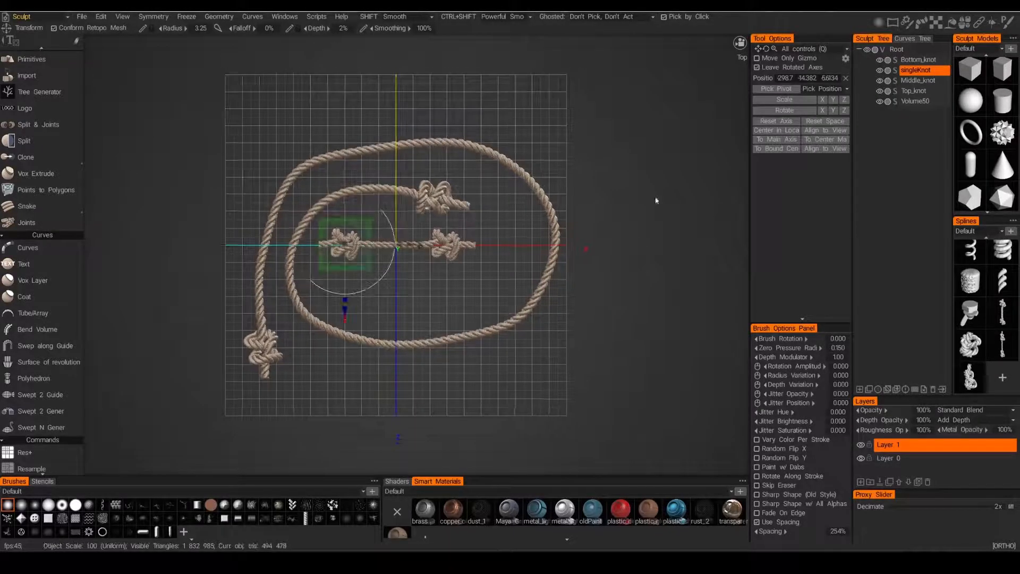
{"action": "left_click", "coordinate": [28, 248]}
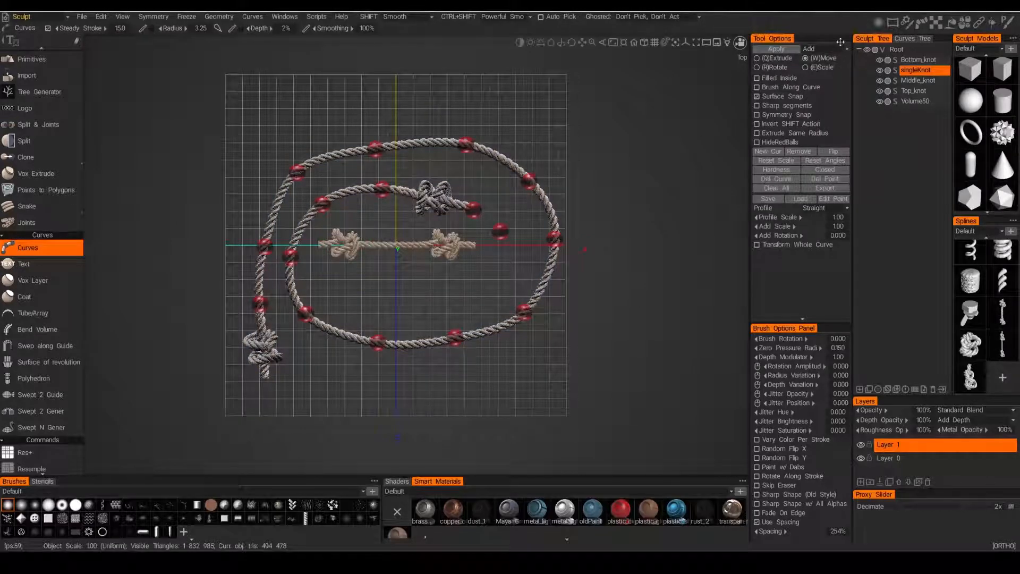
{"action": "left_click", "coordinate": [971, 380]}
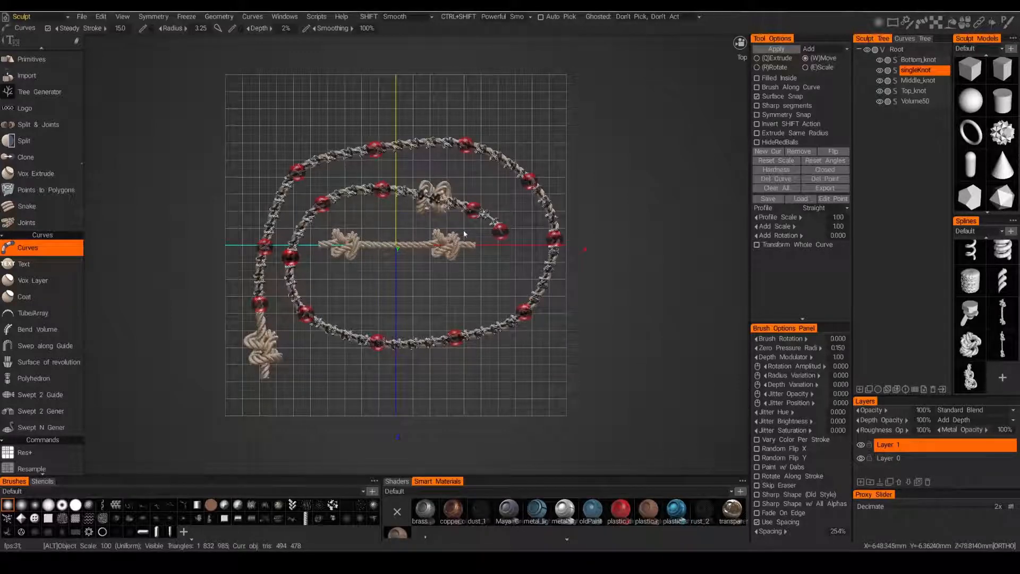
{"action": "right_click_drag", "start_coordinate": [463, 230], "coordinate": [388, 306], "text": "alt"}
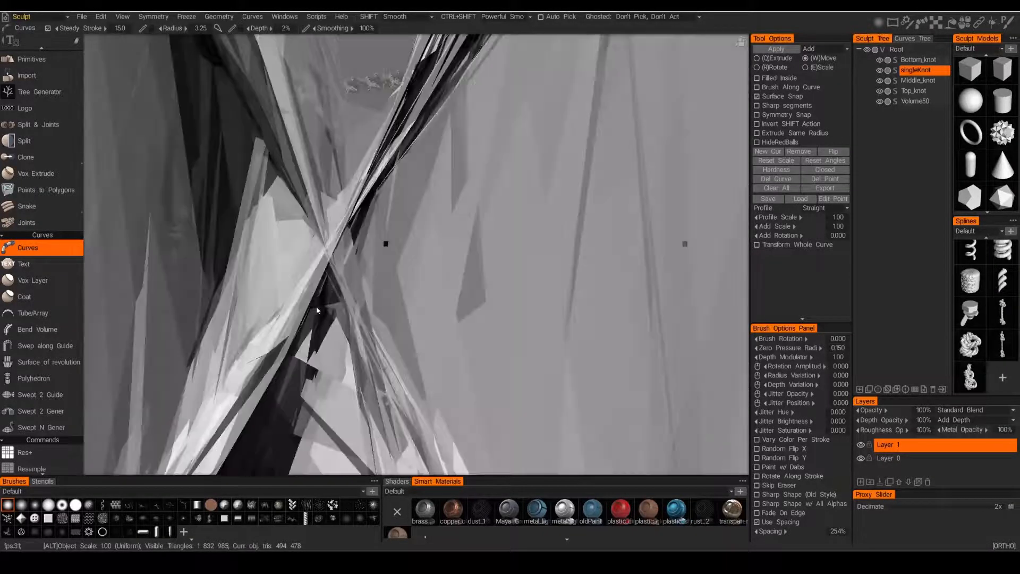
{"action": "key", "text": "ctrl+z"}
{"action": "key", "text": "ctrl+z"}
{"action": "key", "text": "ctrl+z"}
{"action": "key", "text": "ctrl+z"}
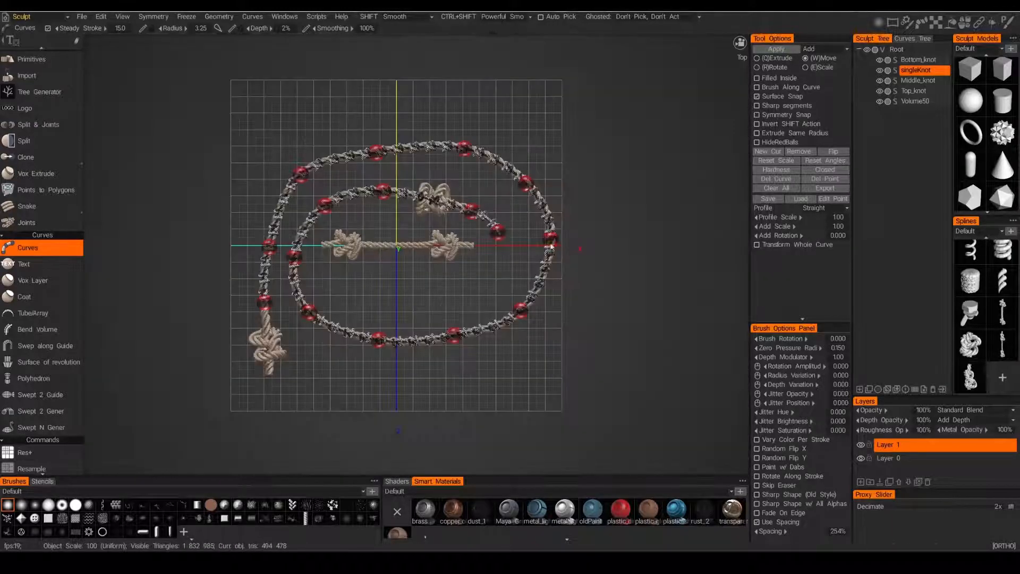
{"action": "middle_click_drag", "start_coordinate": [629, 316], "coordinate": [637, 287], "text": "alt"}
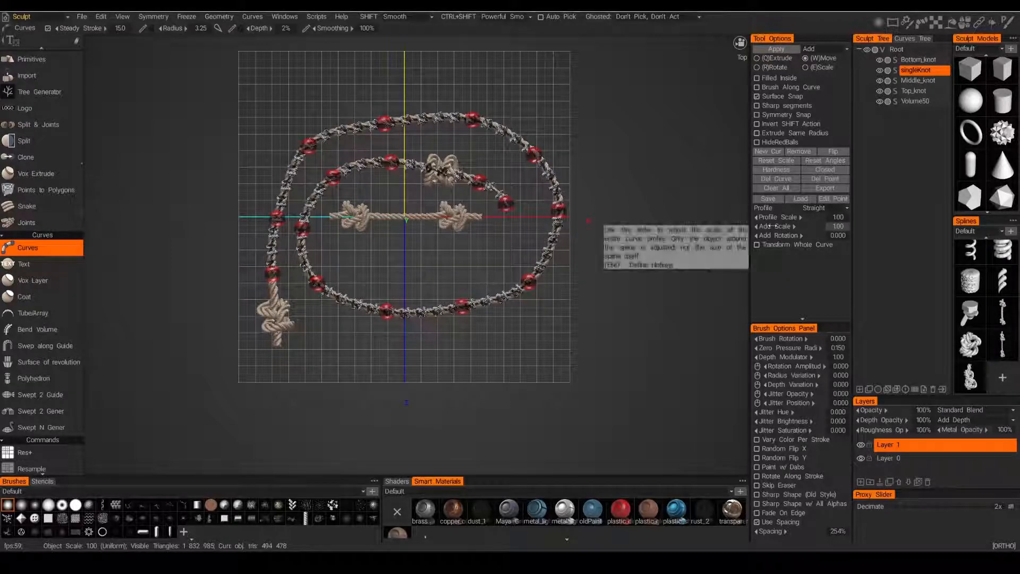
{"action": "left_click_drag", "start_coordinate": [772, 226], "coordinate": [842, 226]}
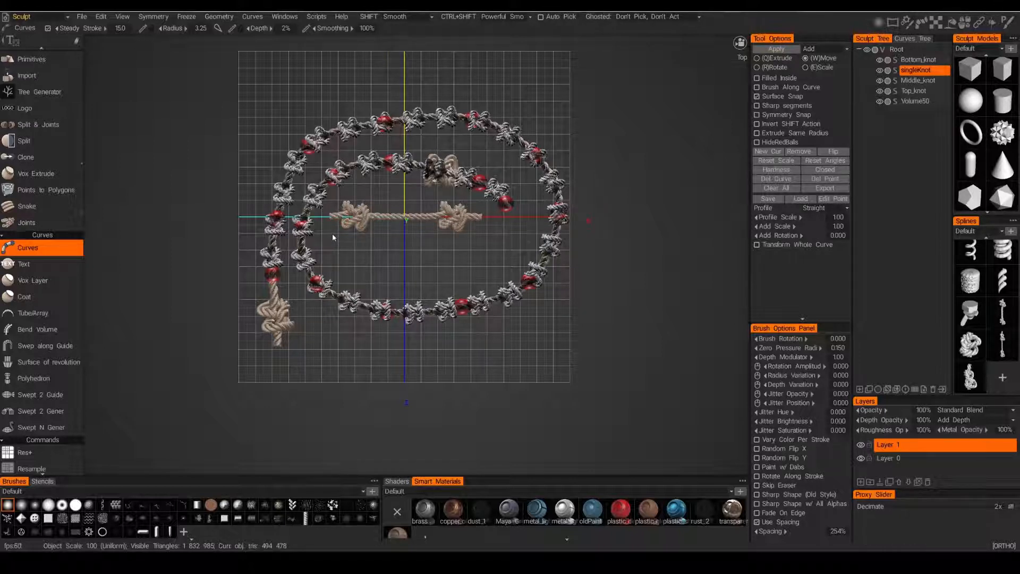
Step: Clear all curves and delete the single-knot profile from the Splines library
{"action": "left_click", "coordinate": [771, 189]}
{"action": "right_click", "coordinate": [964, 377]}
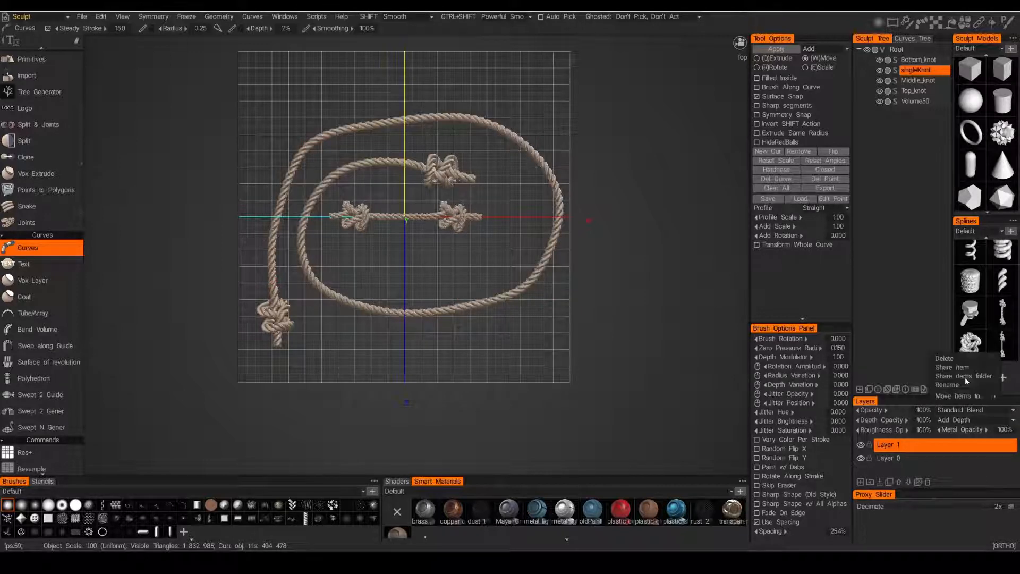
{"action": "left_click", "coordinate": [958, 359]}
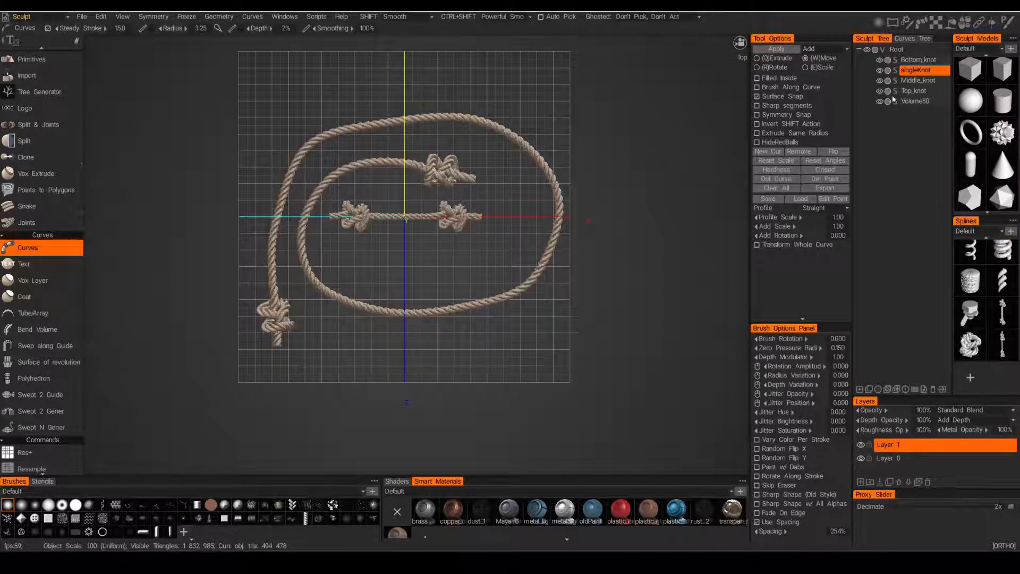
Step: Export singleKnot as a spline profile again, with Period X 1024 and a 93% polygon reduction
{"action": "left_click", "coordinate": [932, 70]}
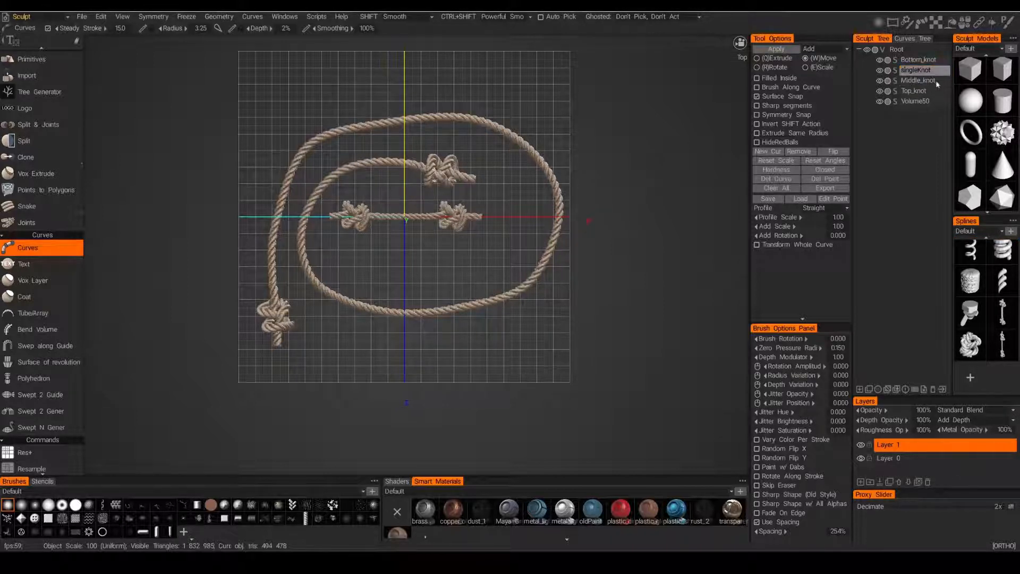
{"action": "left_click", "coordinate": [970, 377]}
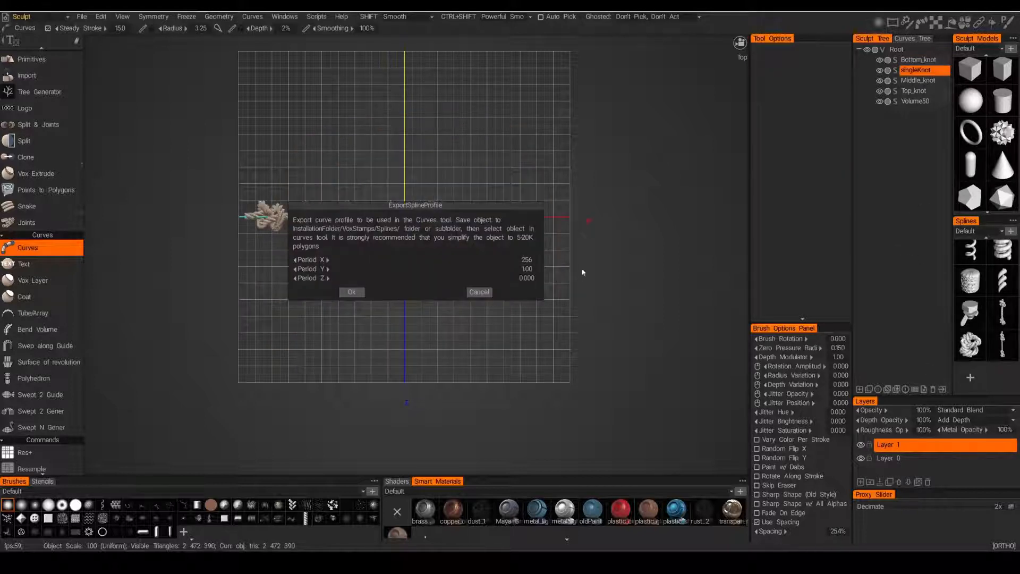
{"action": "left_click", "coordinate": [528, 260]}
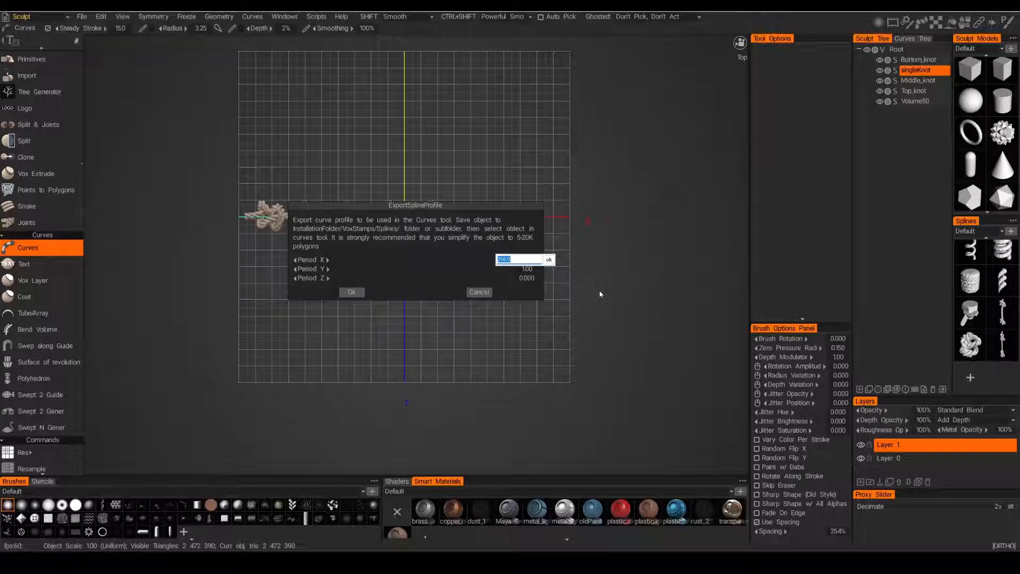
{"action": "type", "text": "1024"}
{"action": "key", "text": "Return"}
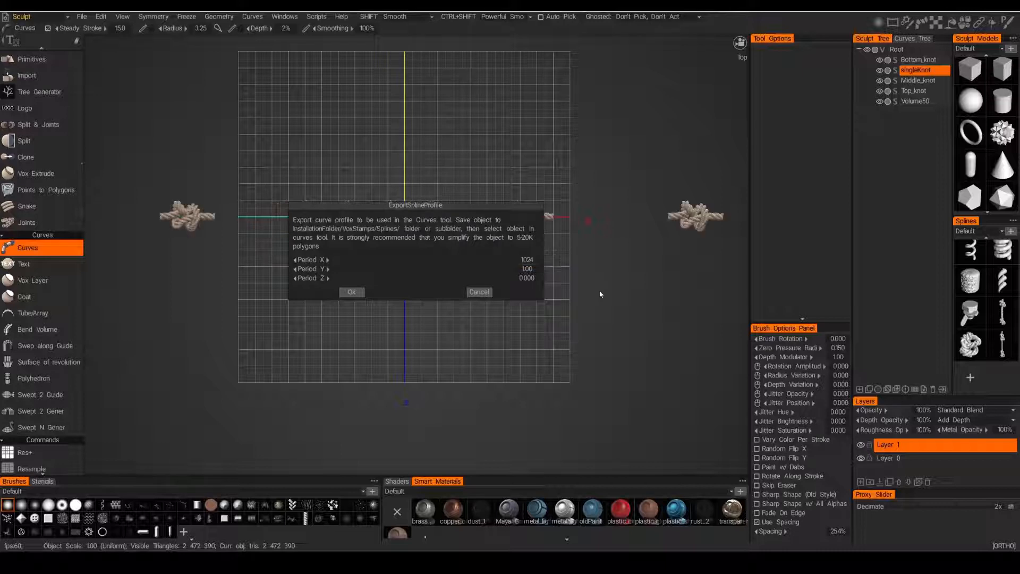
{"action": "left_click", "coordinate": [351, 291]}
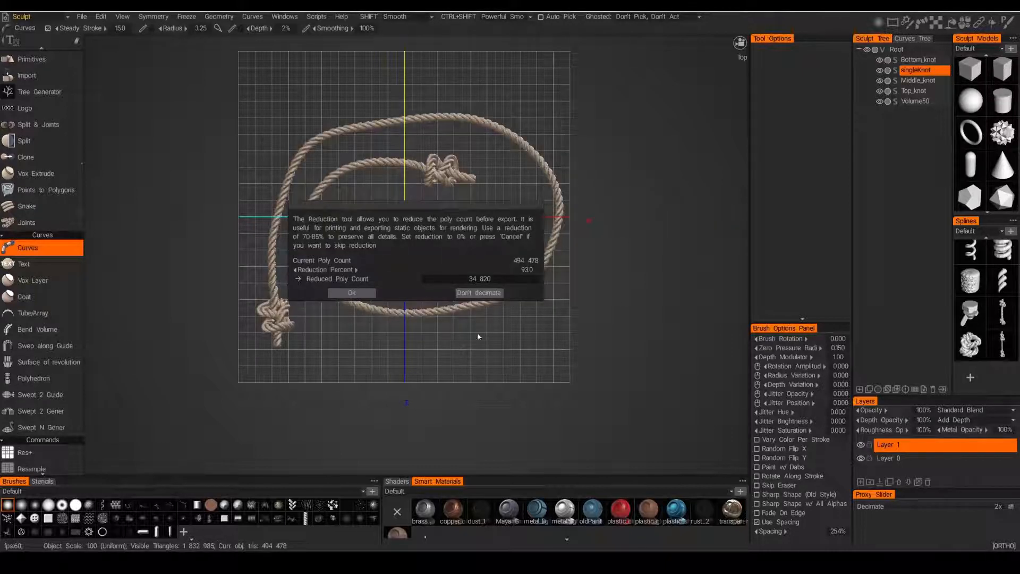
{"action": "left_click", "coordinate": [352, 293]}
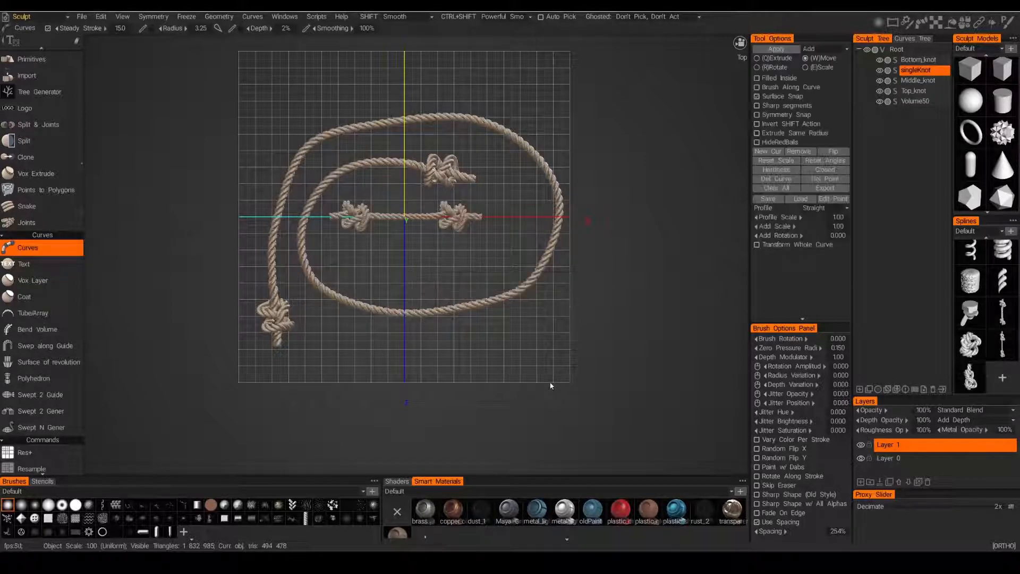
Step: Draw a seven-point curve arching around the grid with the widely spaced single-knot profile, and clear it
{"action": "scroll", "coordinate": [522, 365], "scroll_direction": "down", "scroll_amount": 3}
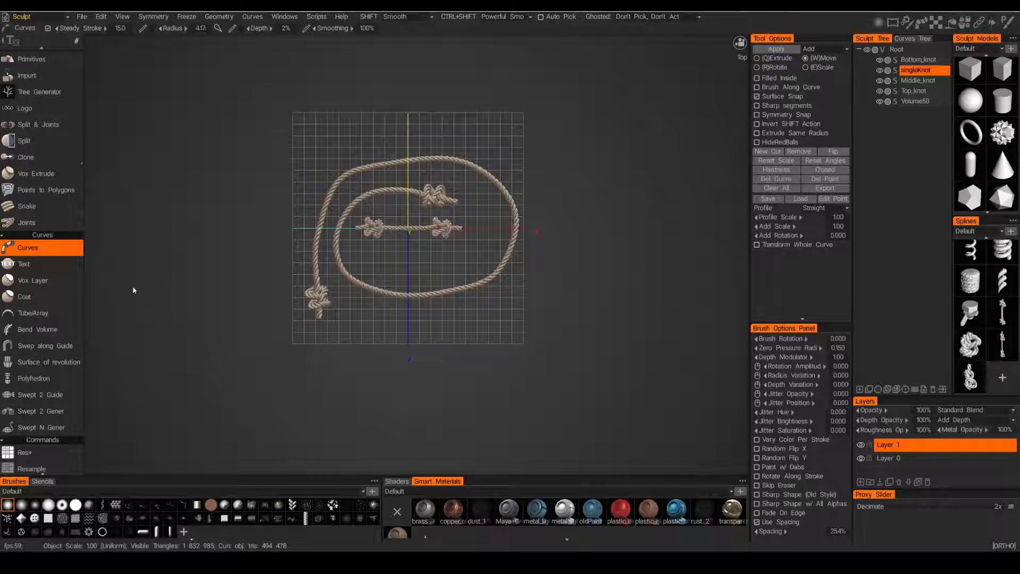
{"action": "left_click", "coordinate": [150, 305]}
{"action": "left_click", "coordinate": [165, 225]}
{"action": "left_click", "coordinate": [198, 147]}
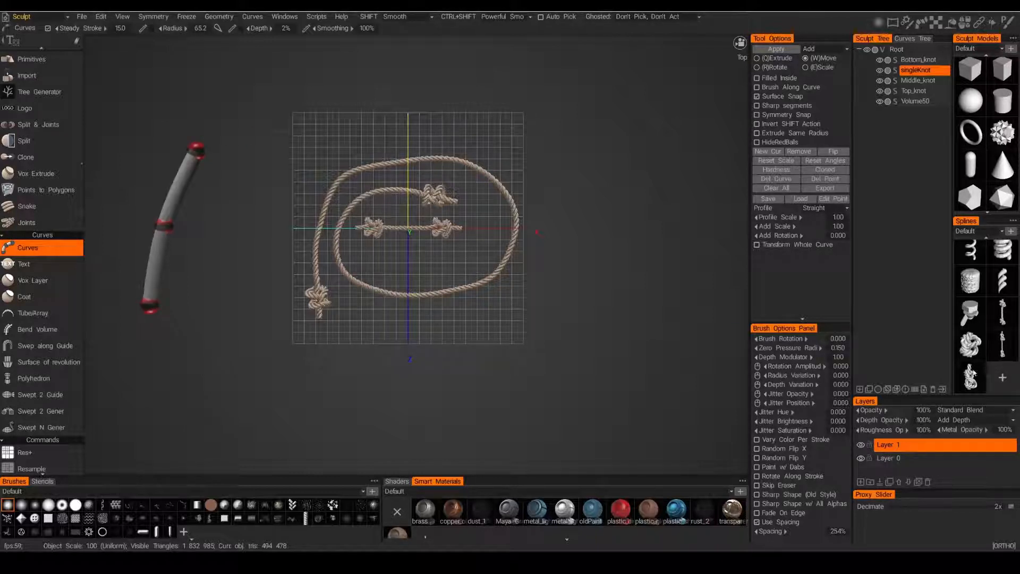
{"action": "left_click", "coordinate": [968, 378]}
{"action": "left_click", "coordinate": [273, 97]}
{"action": "left_click", "coordinate": [451, 82]}
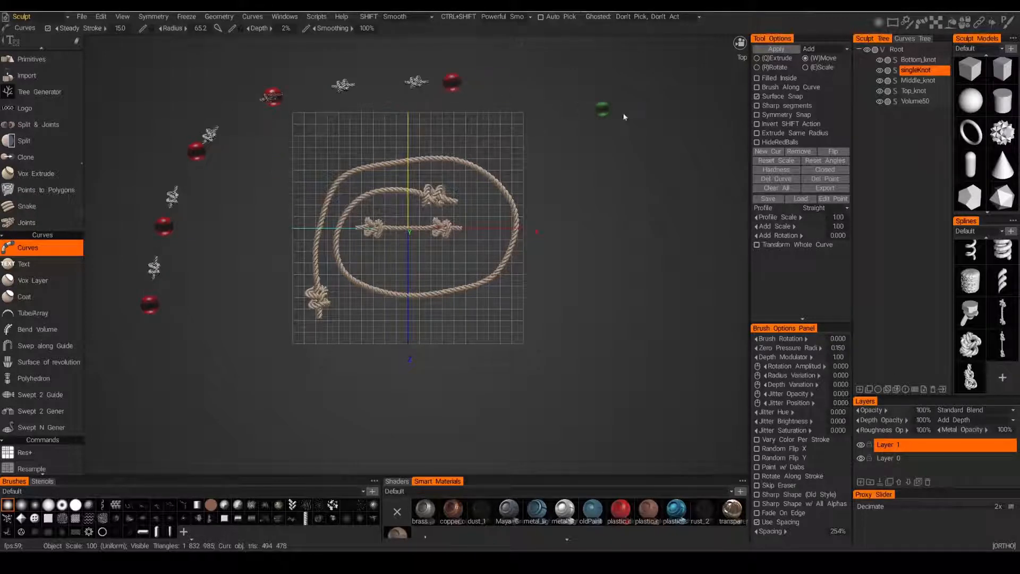
{"action": "left_click", "coordinate": [642, 123]}
{"action": "left_click", "coordinate": [681, 256]}
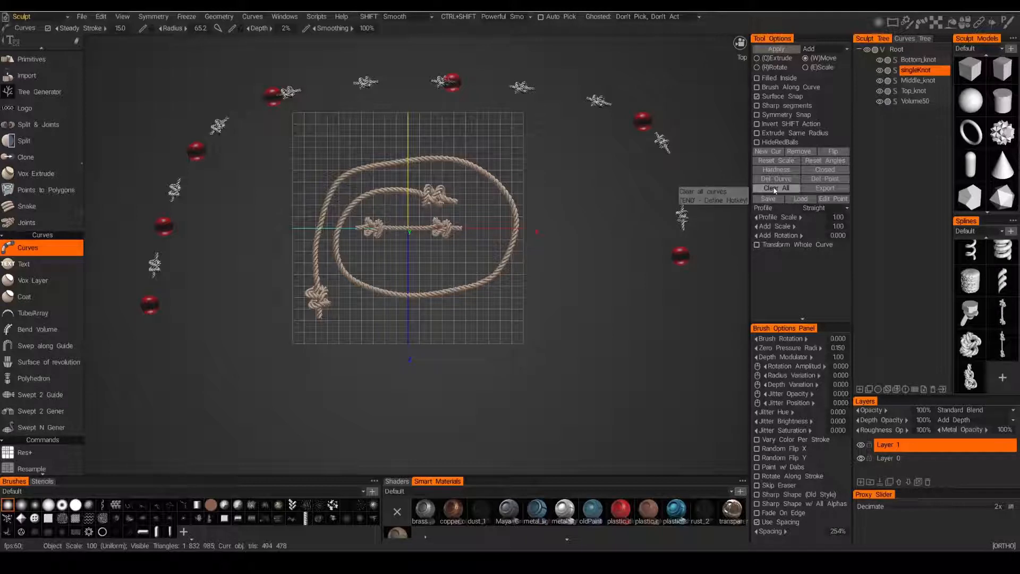
{"action": "left_click", "coordinate": [774, 189]}
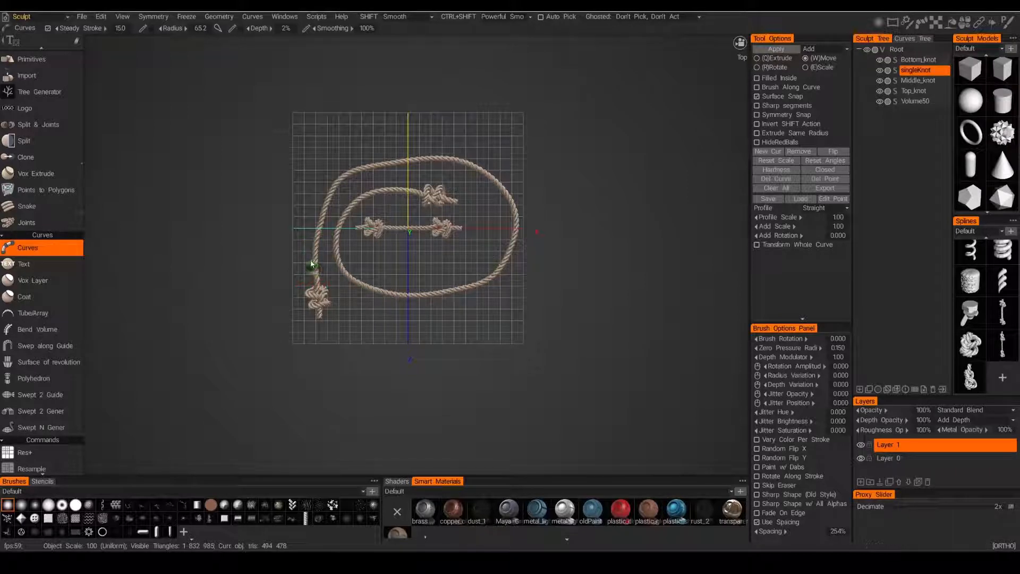
Step: Try a four-point single-knot curve around the grid's upper-left corner with a radius of 167, and clear it
{"action": "scroll", "coordinate": [312, 259], "scroll_direction": "up", "scroll_amount": 8}
{"action": "scroll", "coordinate": [314, 287], "scroll_direction": "down", "scroll_amount": 2}
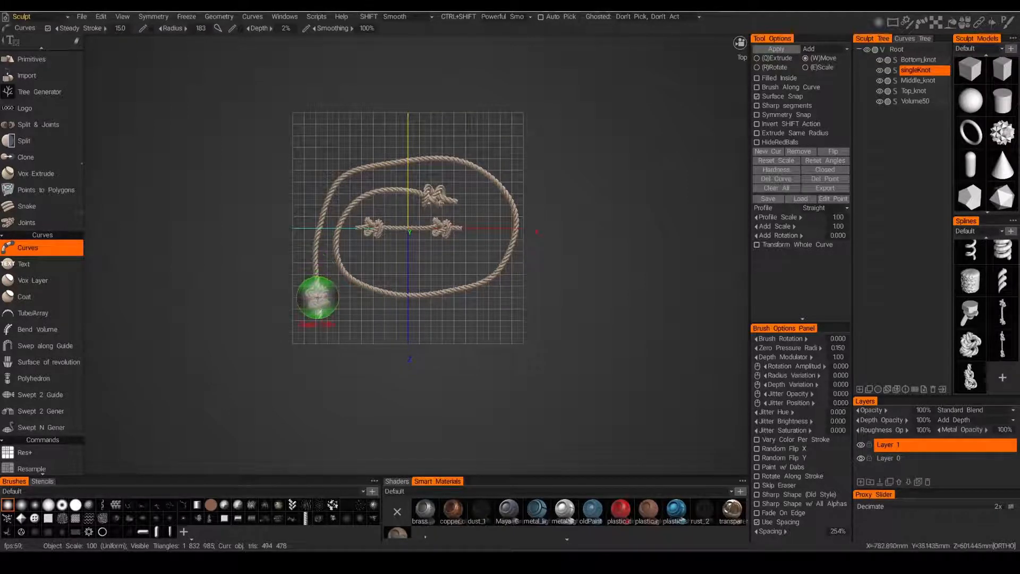
{"action": "scroll", "coordinate": [317, 297], "scroll_direction": "up", "scroll_amount": 1}
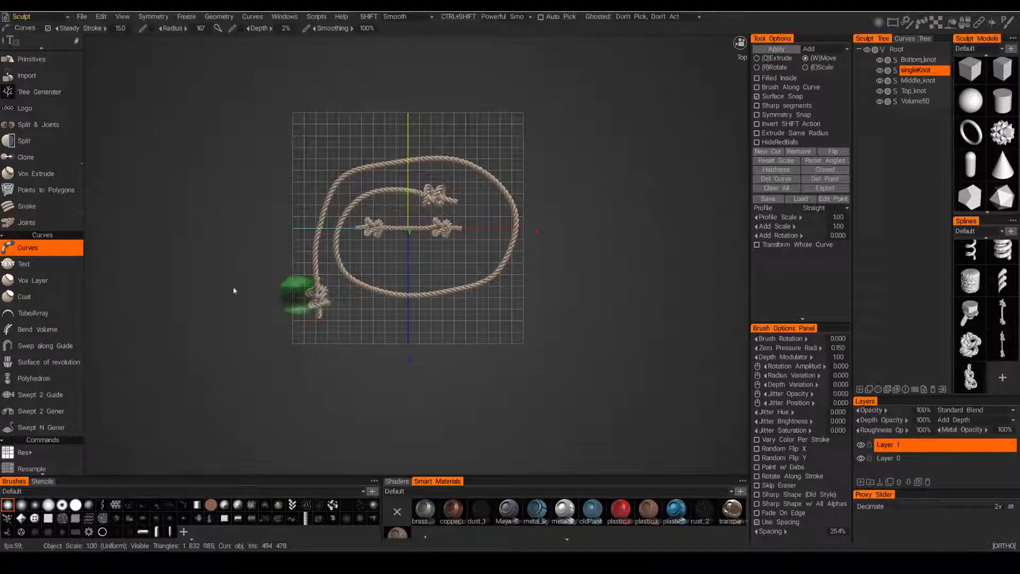
{"action": "left_click", "coordinate": [160, 311]}
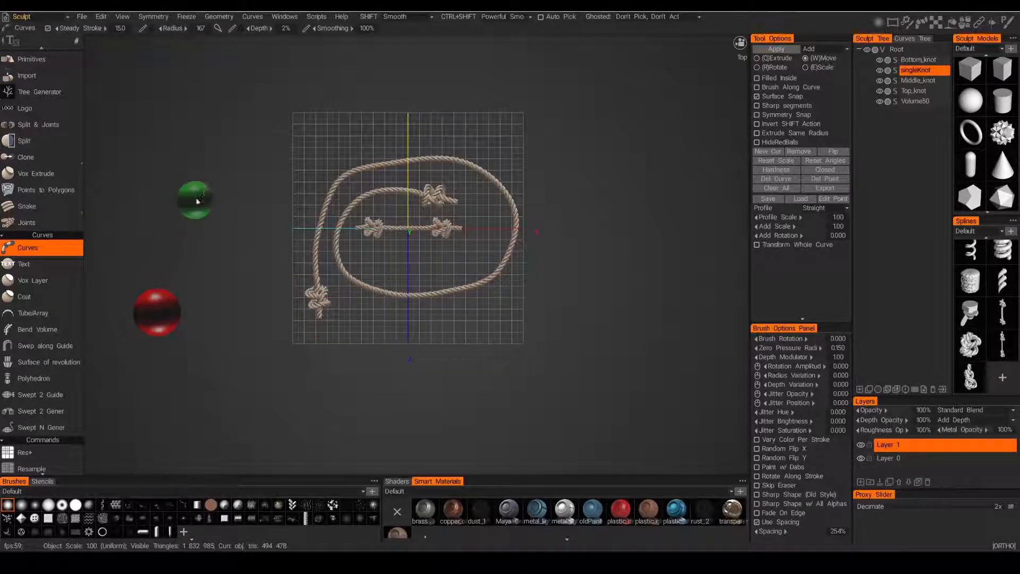
{"action": "left_click", "coordinate": [200, 200]}
{"action": "left_click", "coordinate": [294, 115]}
{"action": "left_click", "coordinate": [422, 90]}
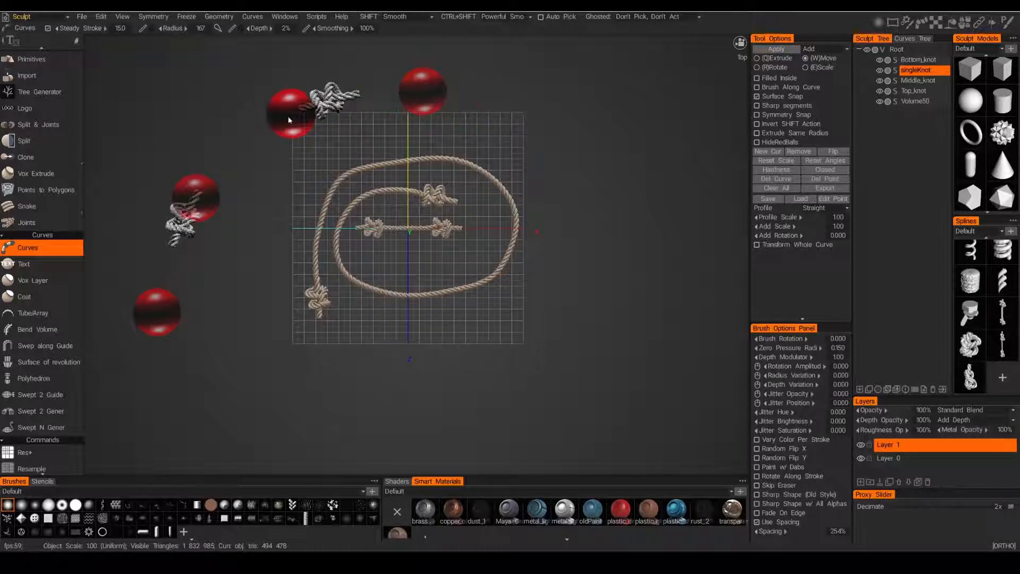
{"action": "key", "text": "ctrl+z"}
{"action": "key", "text": "ctrl+z"}
{"action": "key", "text": "ctrl+z"}
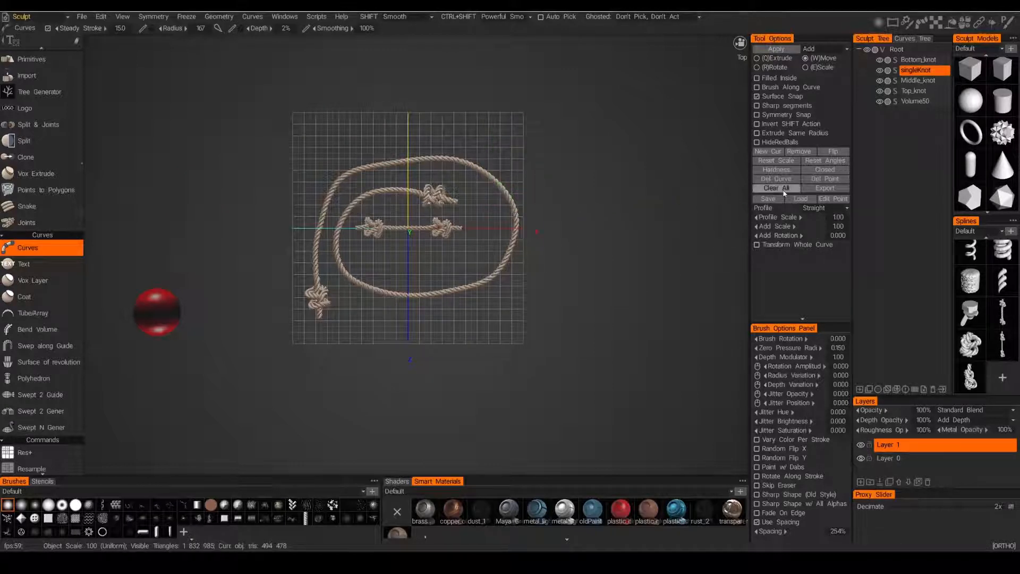
{"action": "left_click", "coordinate": [783, 188]}
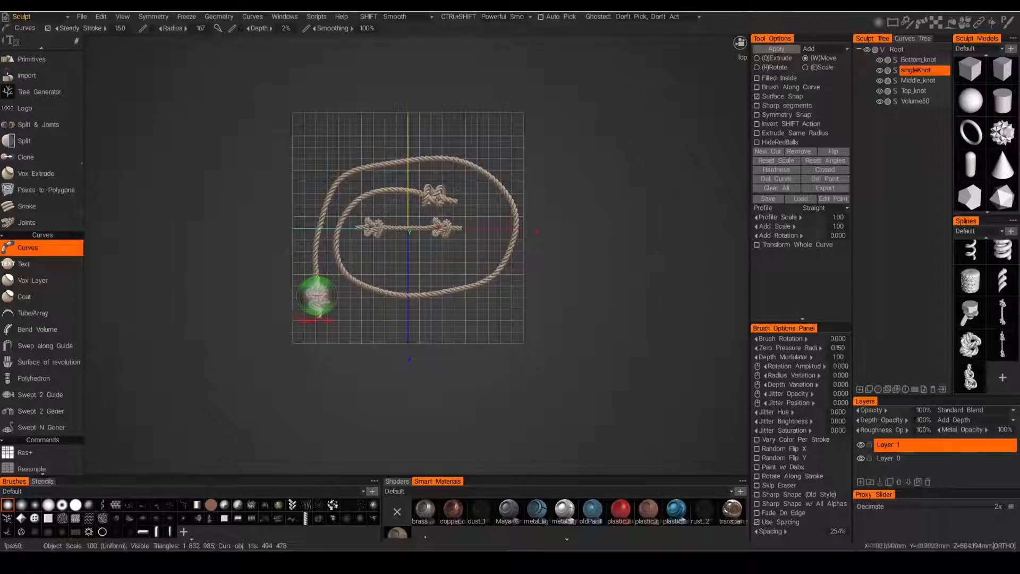
Step: Draw a seven-point curve arching over the grid with the plain twisted-rope profile and a brush radius of 134
{"action": "scroll", "coordinate": [318, 297], "scroll_direction": "down", "scroll_amount": 2}
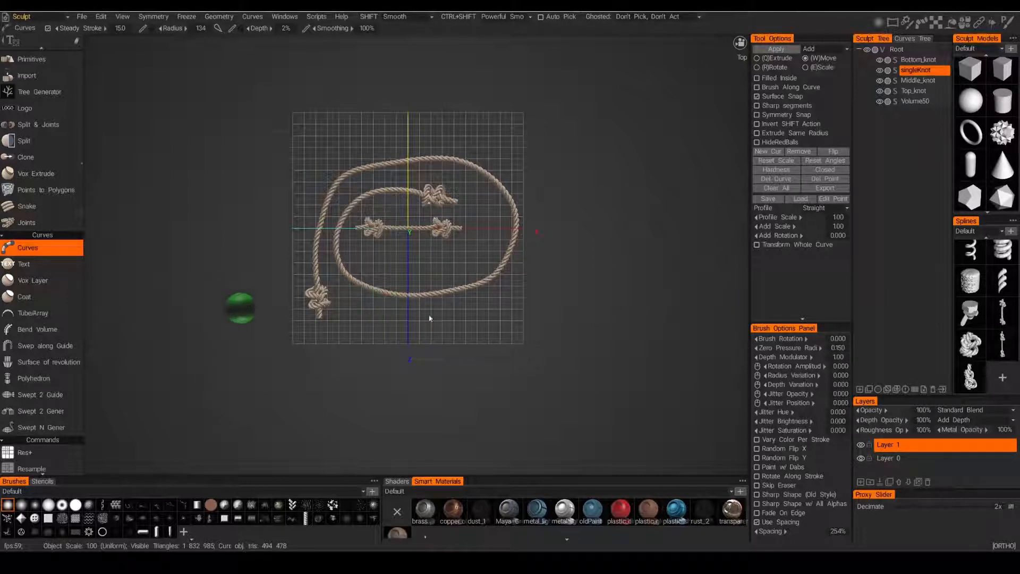
{"action": "scroll", "coordinate": [982, 319], "scroll_direction": "up", "scroll_amount": 3}
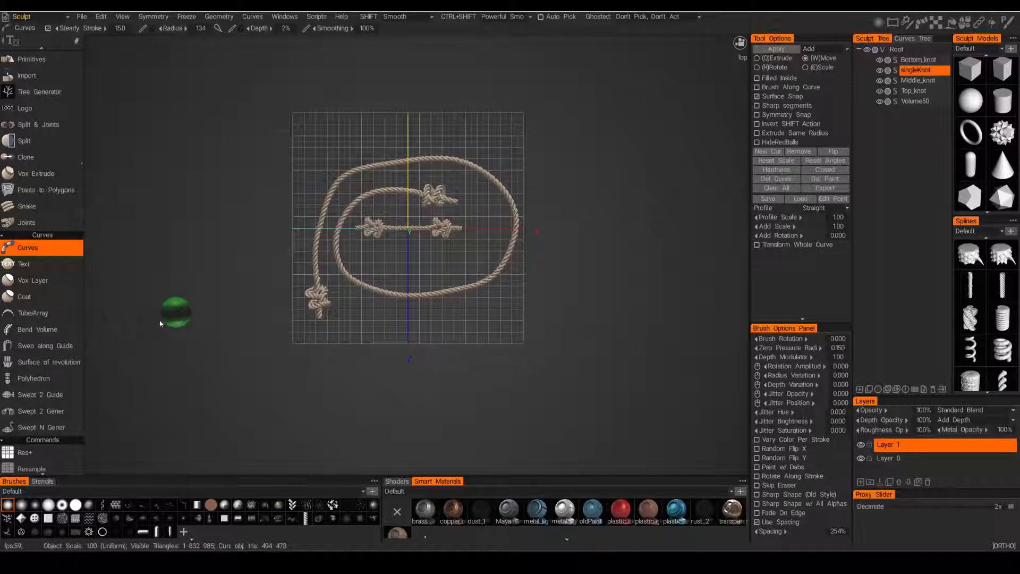
{"action": "mouse_move", "coordinate": [159, 326]}
{"action": "left_mouse_down"}
{"action": "mouse_move", "coordinate": [191, 206]}
{"action": "mouse_move", "coordinate": [287, 114]}
{"action": "mouse_move", "coordinate": [441, 93]}
{"action": "mouse_move", "coordinate": [602, 172]}
{"action": "mouse_move", "coordinate": [648, 373]}
{"action": "left_mouse_up"}
{"action": "left_click", "coordinate": [641, 393]}
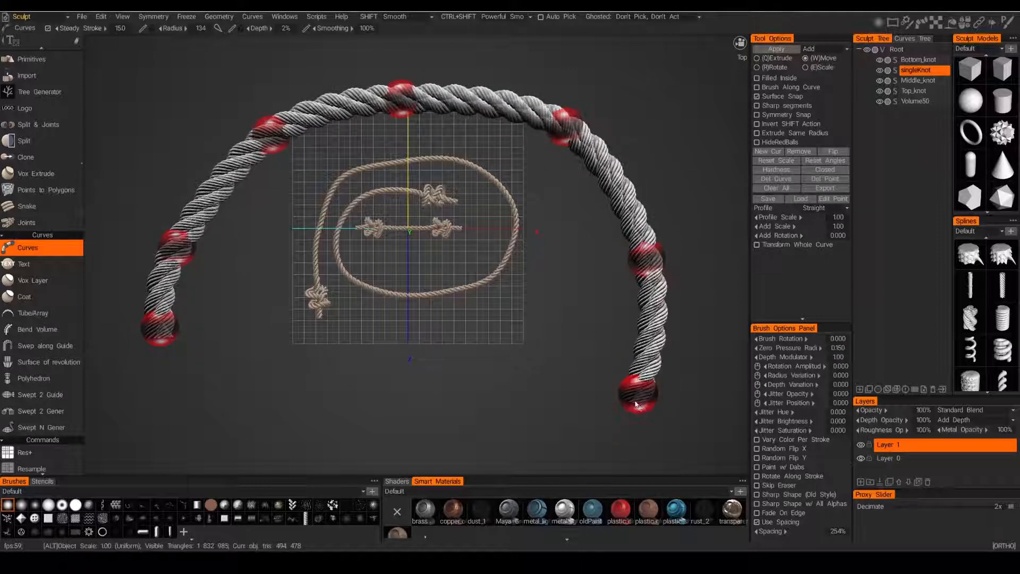
Step: Extend the arched rope curve with four more points that sweep back below the grid and turn outward again
{"action": "right_click_drag", "start_coordinate": [641, 396], "coordinate": [449, 403]}
{"action": "left_click", "coordinate": [446, 361]}
{"action": "left_click", "coordinate": [350, 378]}
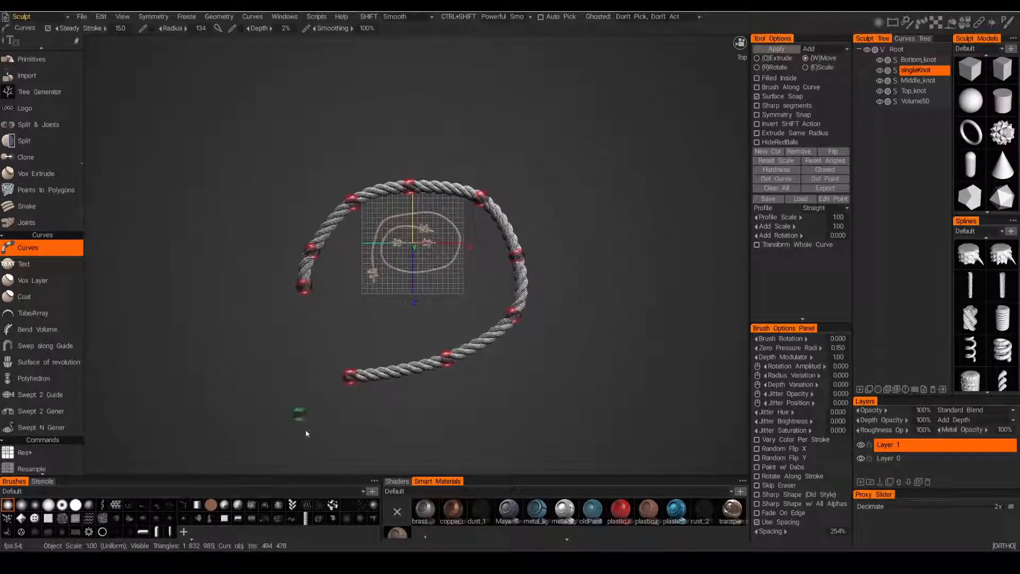
{"action": "left_click", "coordinate": [299, 415]}
{"action": "left_click", "coordinate": [417, 452]}
{"action": "right_click_drag", "start_coordinate": [635, 371], "coordinate": [549, 359], "text": "alt"}
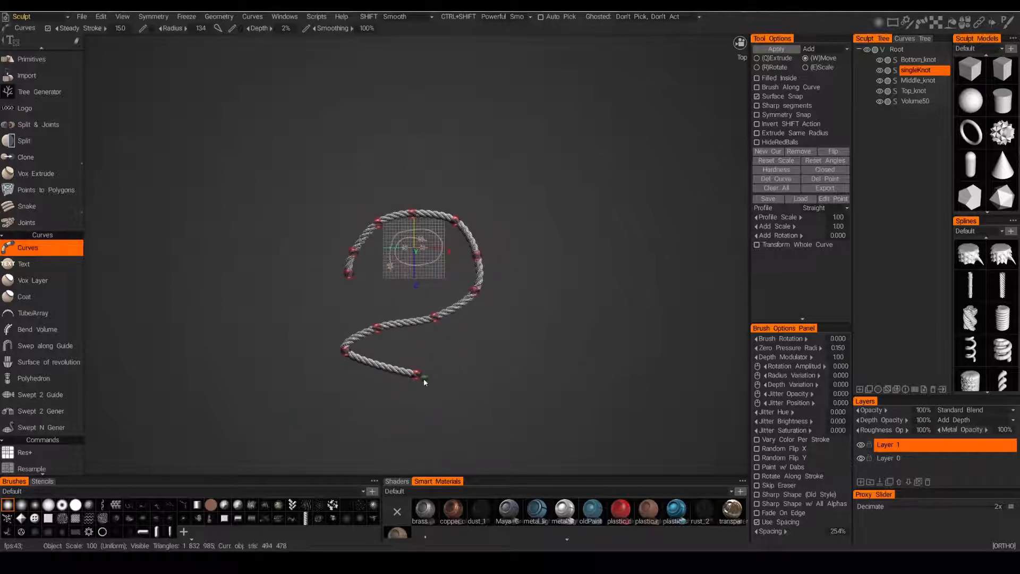
Step: Move the curve's end point inward and down, and add two more points to complete an S shape
{"action": "left_click_drag", "start_coordinate": [418, 379], "coordinate": [365, 409]}
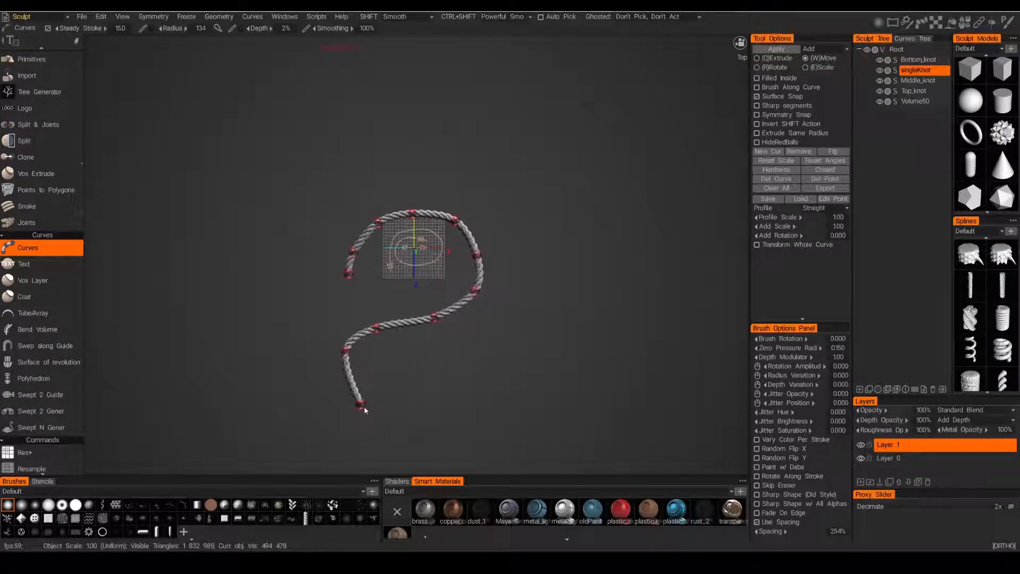
{"action": "left_click", "coordinate": [431, 414]}
{"action": "left_click", "coordinate": [512, 383]}
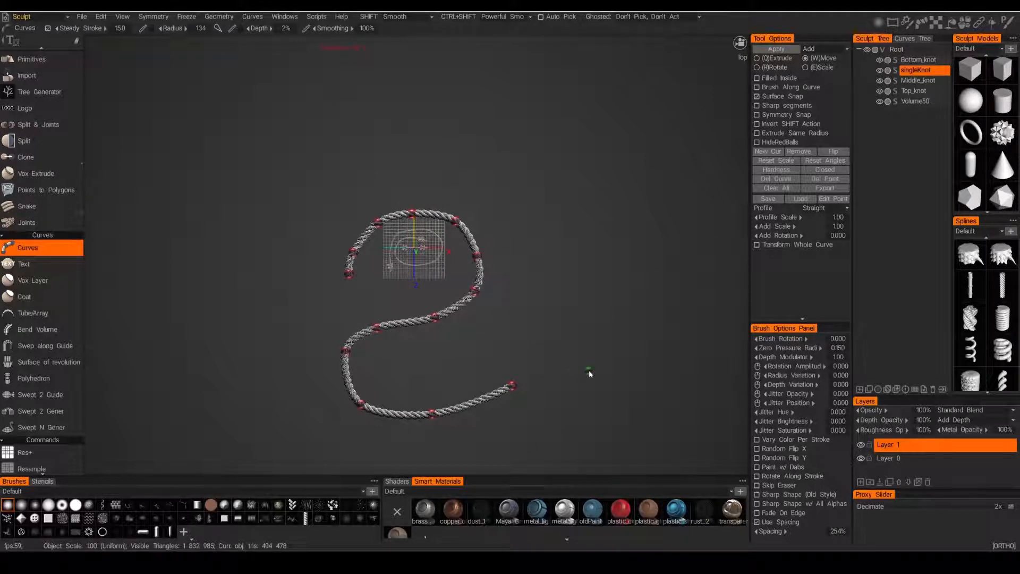
Step: Add a new volume below Volume50 and apply the S-shaped plain rope to it
{"action": "left_click", "coordinate": [914, 101]}
{"action": "left_click", "coordinate": [859, 389]}
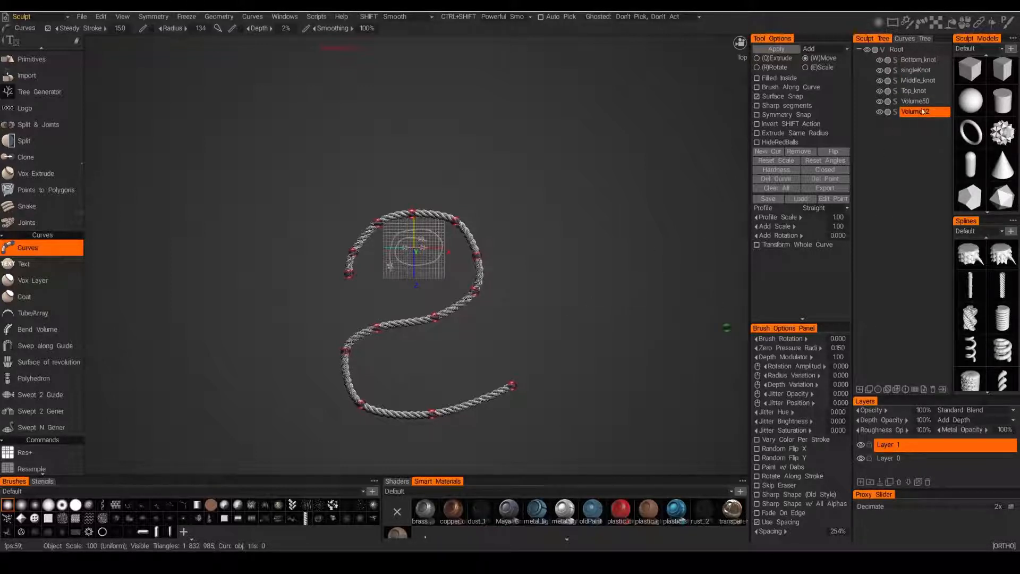
{"action": "key", "text": "Return"}
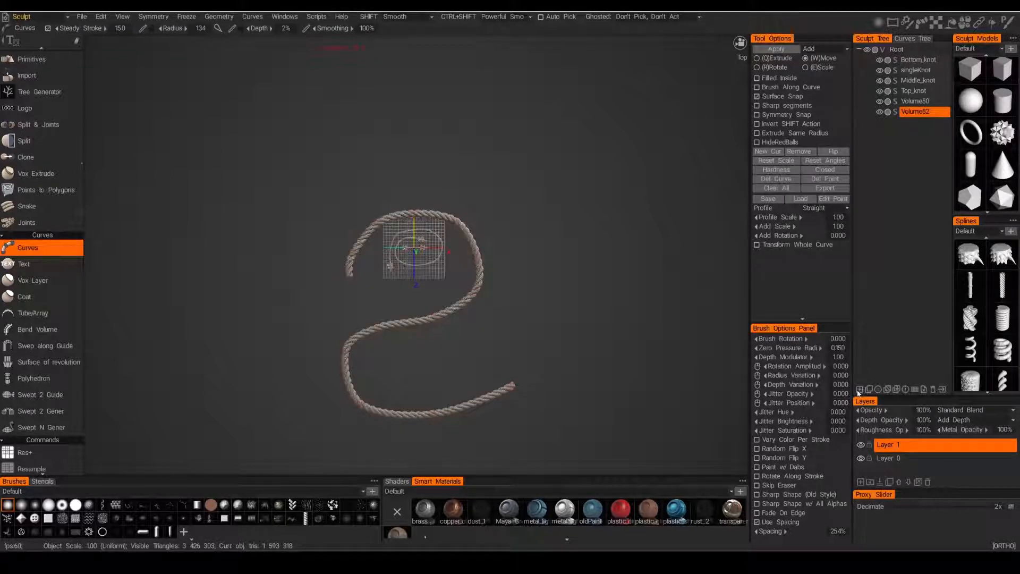
Step: Add another empty volume for the knots and choose the single-knot spline profile for the S-shaped curve
{"action": "left_click", "coordinate": [859, 390]}
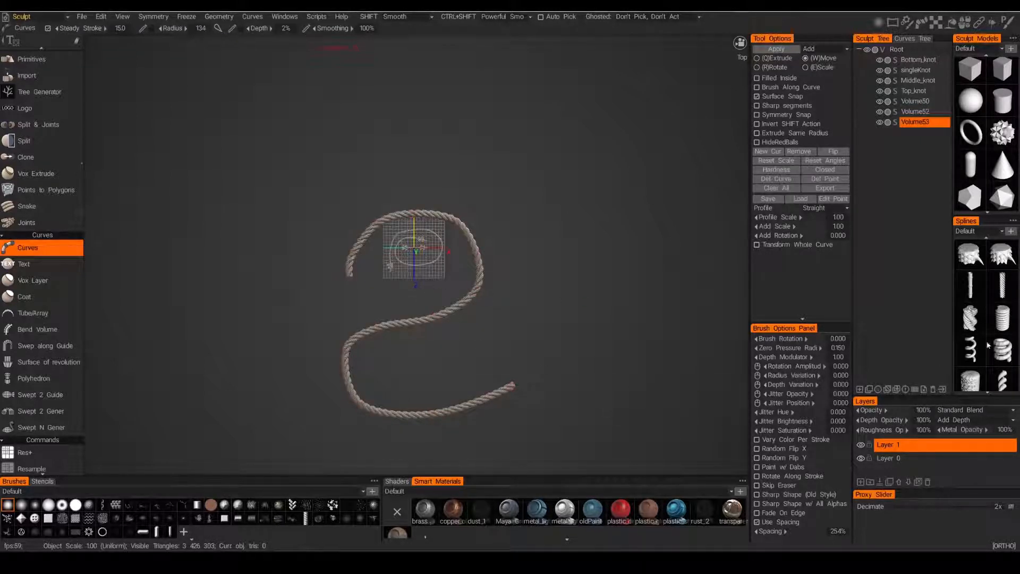
{"action": "scroll", "coordinate": [988, 345], "scroll_direction": "down", "scroll_amount": 3}
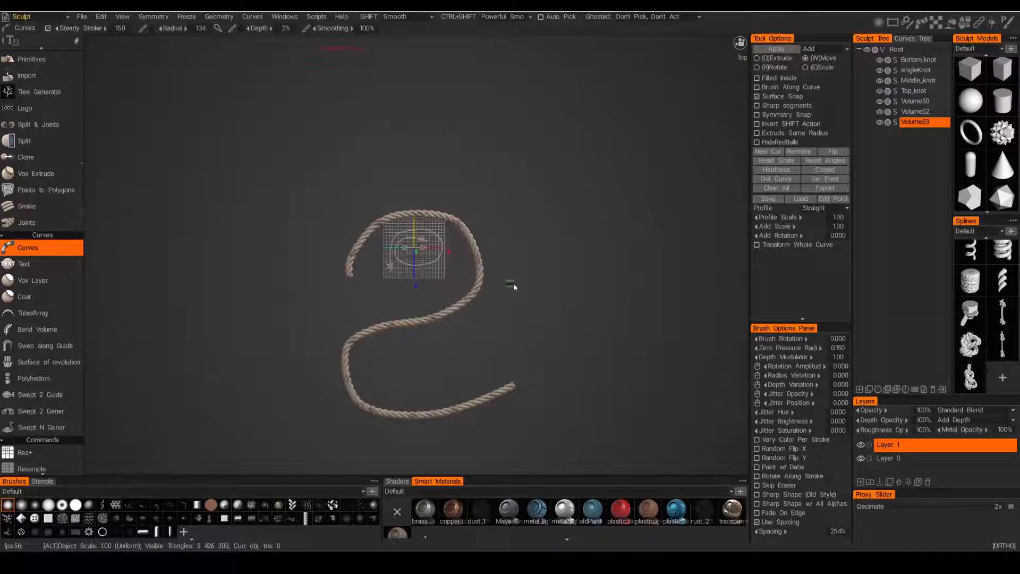
{"action": "right_click_drag", "start_coordinate": [513, 283], "coordinate": [643, 281], "text": "alt"}
{"action": "middle_click_drag", "start_coordinate": [357, 317], "coordinate": [409, 261], "text": "alt"}
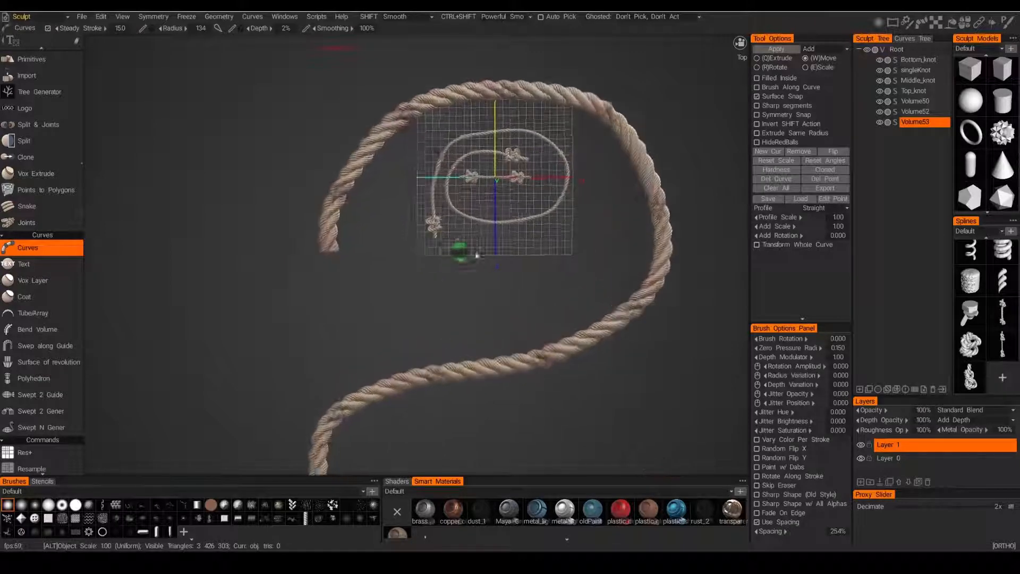
{"action": "scroll", "coordinate": [409, 261], "scroll_direction": "up", "scroll_amount": 3}
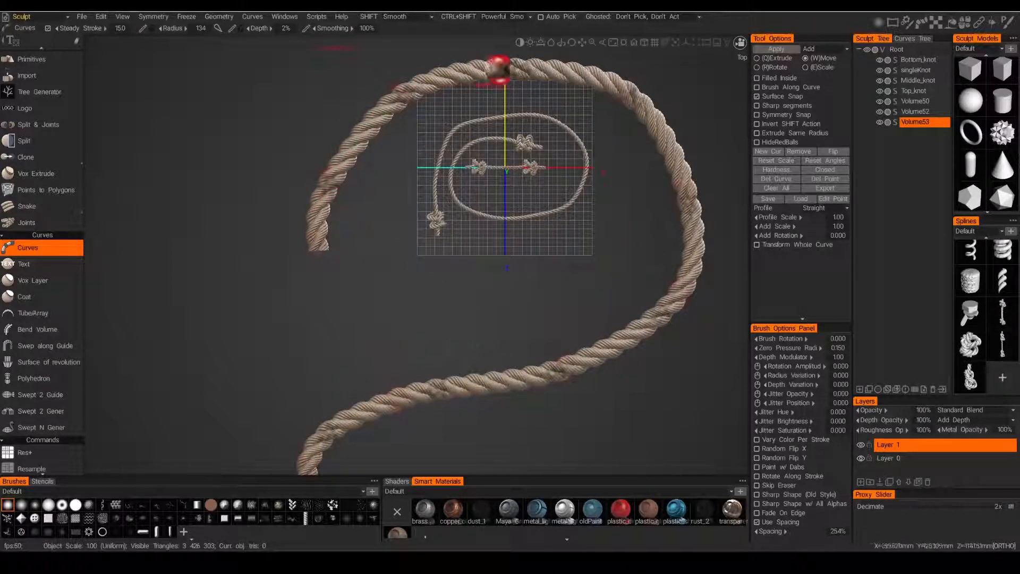
{"action": "right_click_drag", "start_coordinate": [701, 323], "coordinate": [550, 368], "text": "alt"}
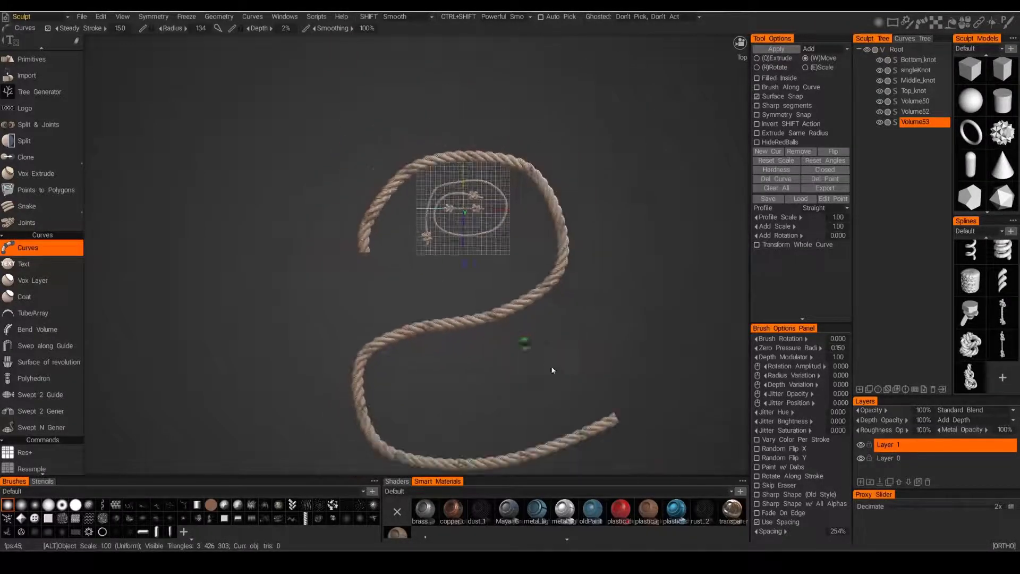
{"action": "middle_click_drag", "start_coordinate": [551, 369], "coordinate": [534, 318], "text": "alt"}
Step: Enlarge the knot profile along the S-shaped curve with Add Scale until three knots fit, and apply it to the new volume
{"action": "left_click", "coordinate": [839, 230]}
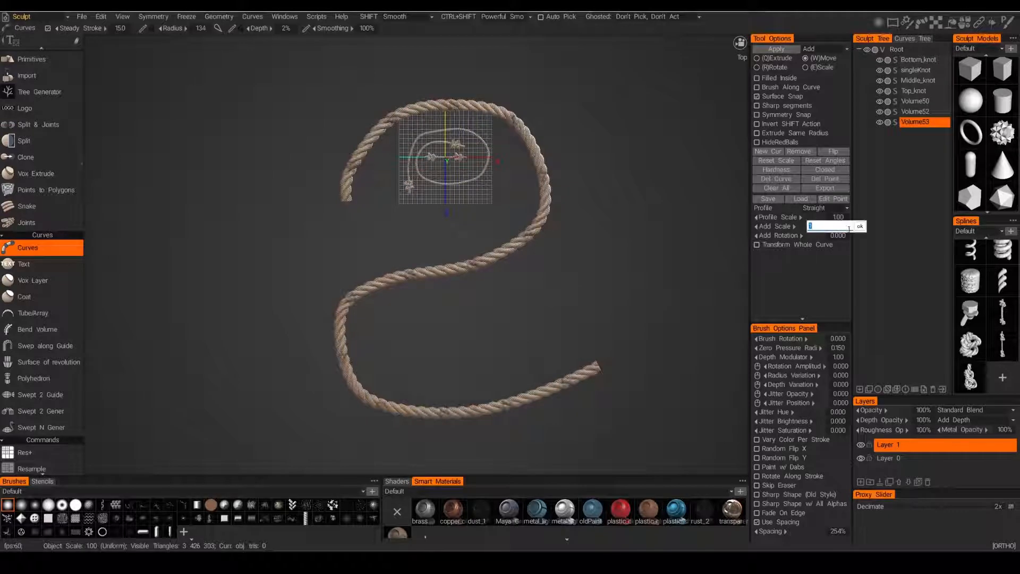
{"action": "key", "text": "Return"}
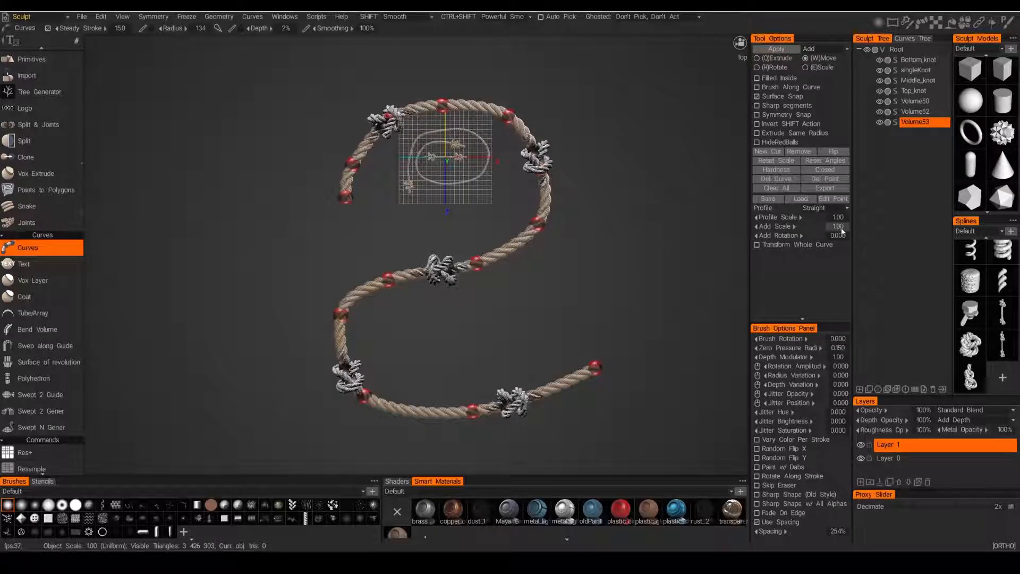
{"action": "left_click", "coordinate": [841, 226]}
{"action": "key", "text": "Return"}
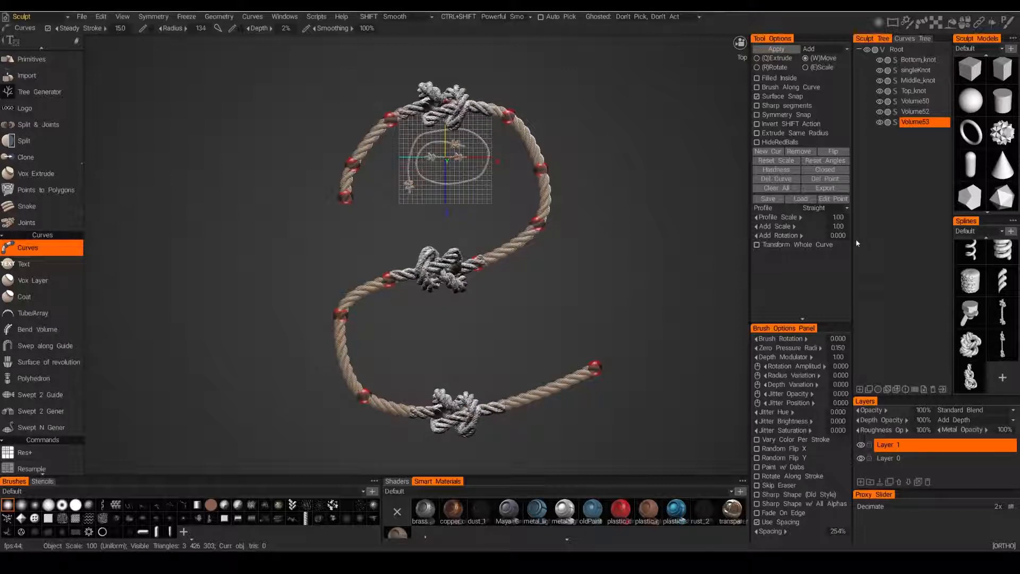
{"action": "scroll", "coordinate": [647, 264], "scroll_direction": "down", "scroll_amount": 2}
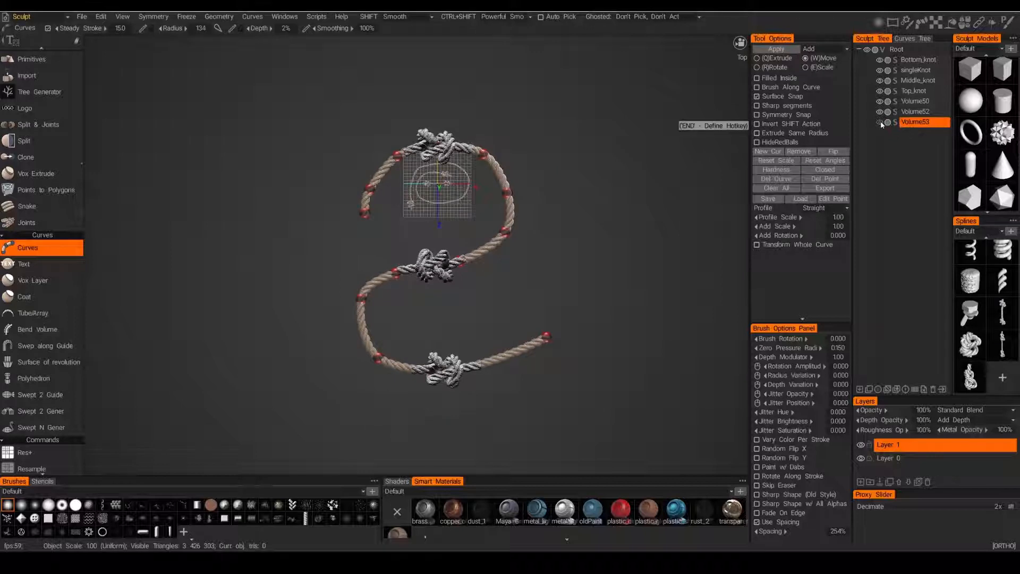
{"action": "left_click", "coordinate": [776, 49]}
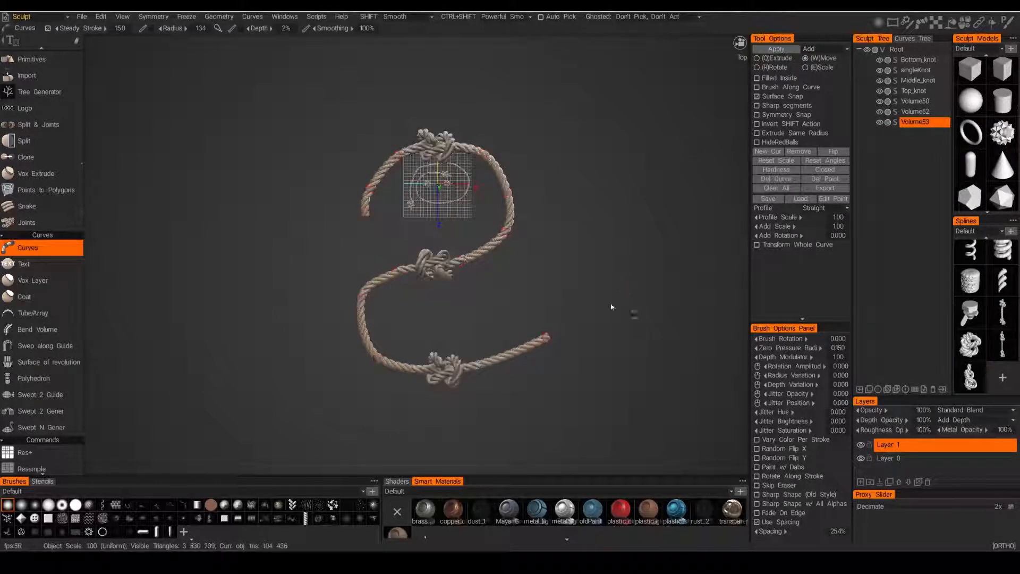
{"action": "left_click_drag", "start_coordinate": [611, 307], "coordinate": [464, 308], "text": "alt"}
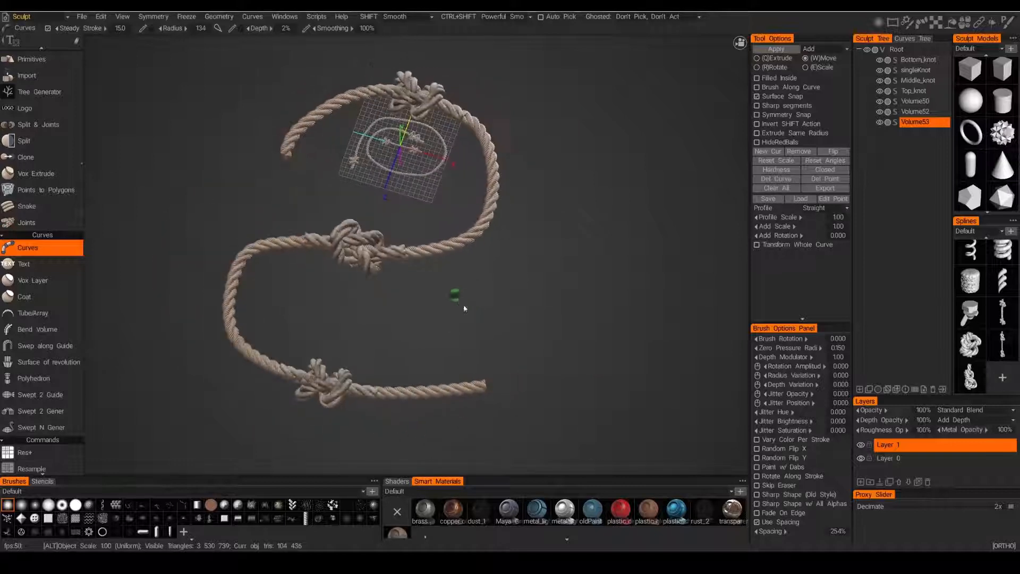
{"action": "scroll", "coordinate": [988, 313], "scroll_direction": "up", "scroll_amount": 2}
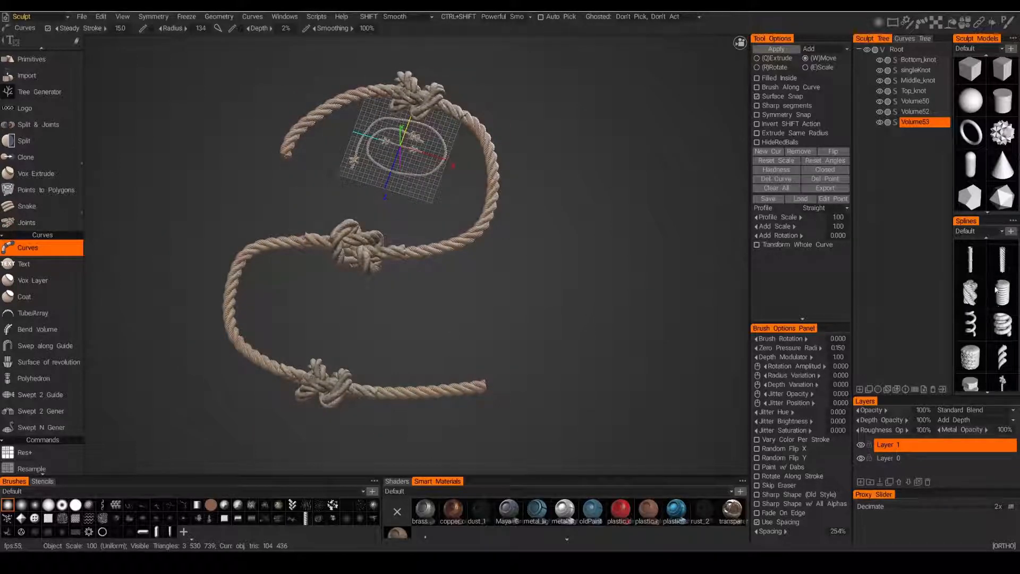
{"action": "scroll", "coordinate": [986, 303], "scroll_direction": "down", "scroll_amount": 2}
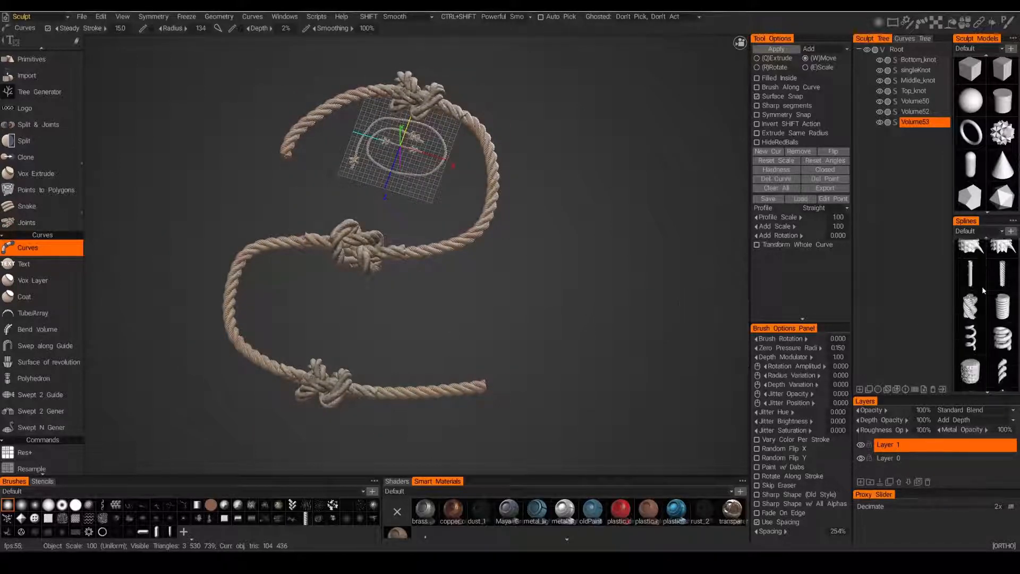
{"action": "scroll", "coordinate": [985, 295], "scroll_direction": "down", "scroll_amount": 2}
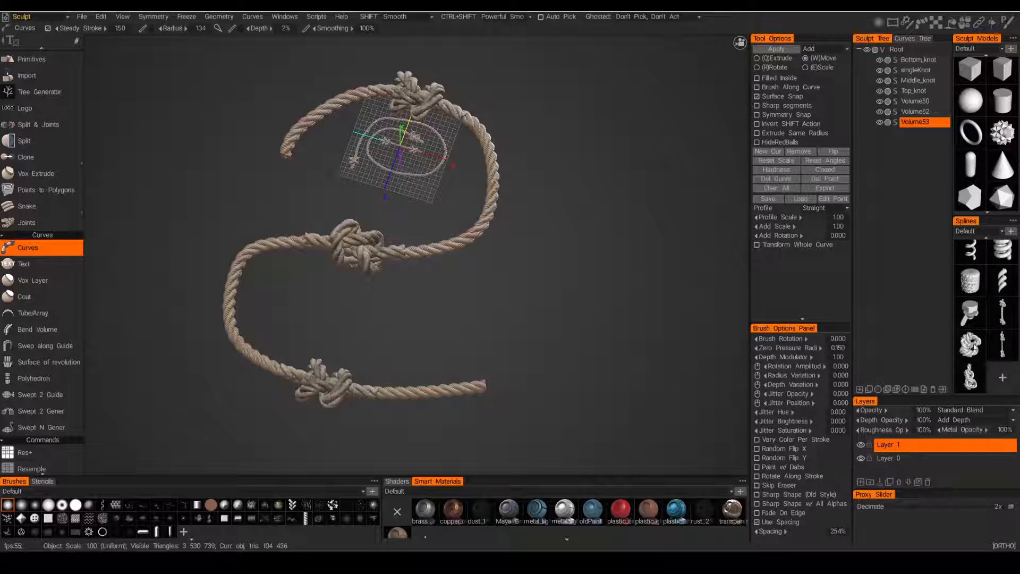
{"action": "left_click_drag", "start_coordinate": [528, 278], "coordinate": [573, 321], "text": "alt"}
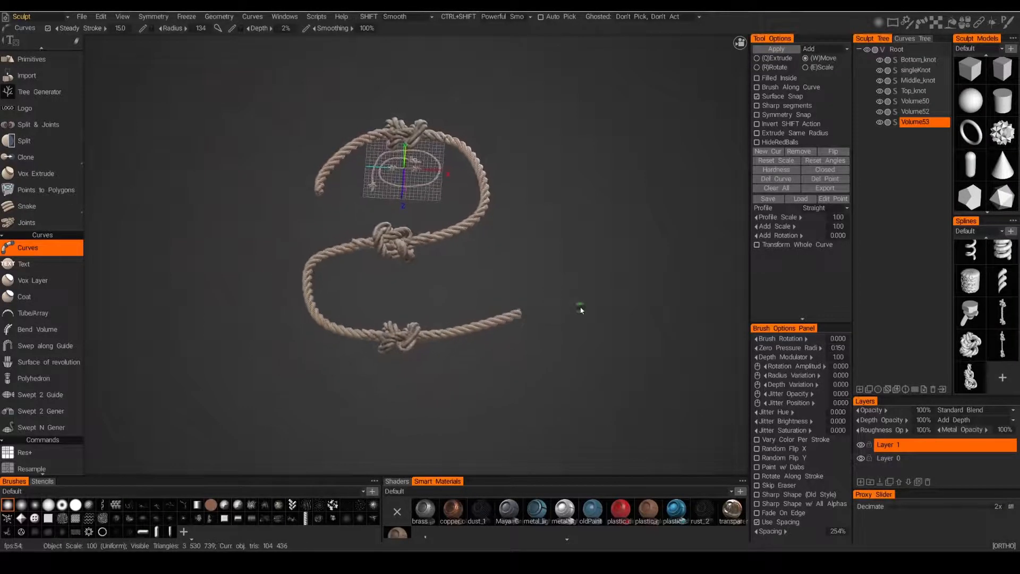